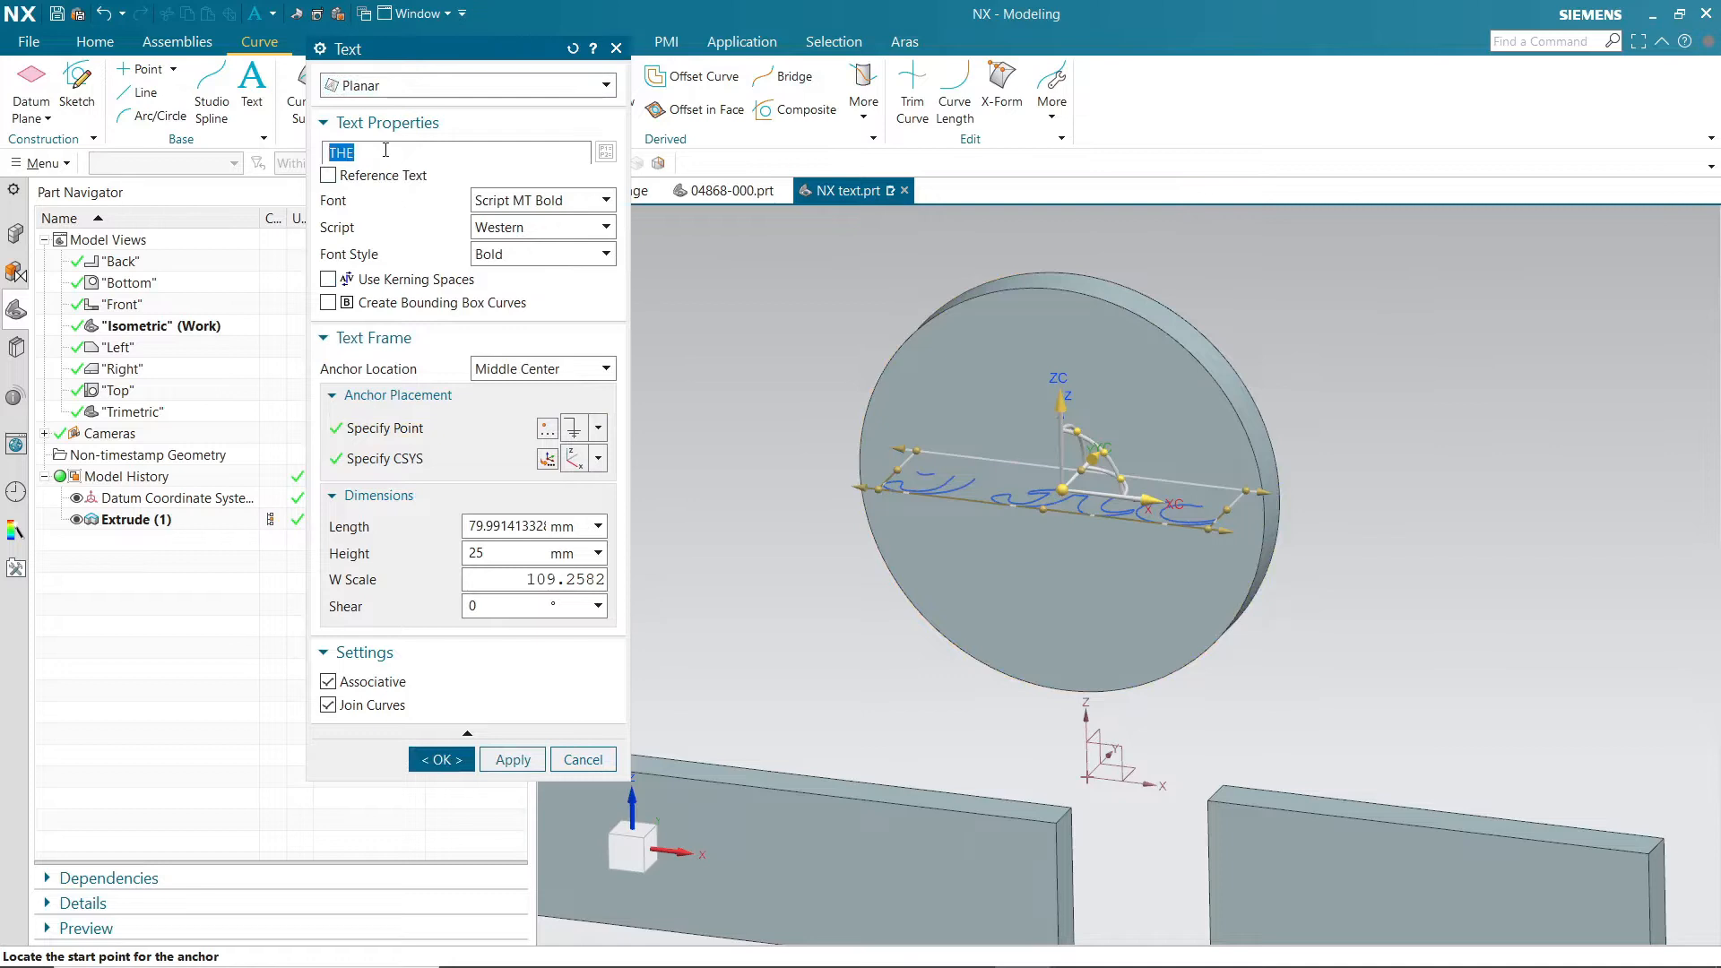
Step: Set the planar text to "Siemens" in Script MT Bold and rotate it 90° about the XC-axis to stand flat on the disc's face
{"action": "left_click", "coordinate": [541, 205]}
{"action": "left_click", "coordinate": [528, 224]}
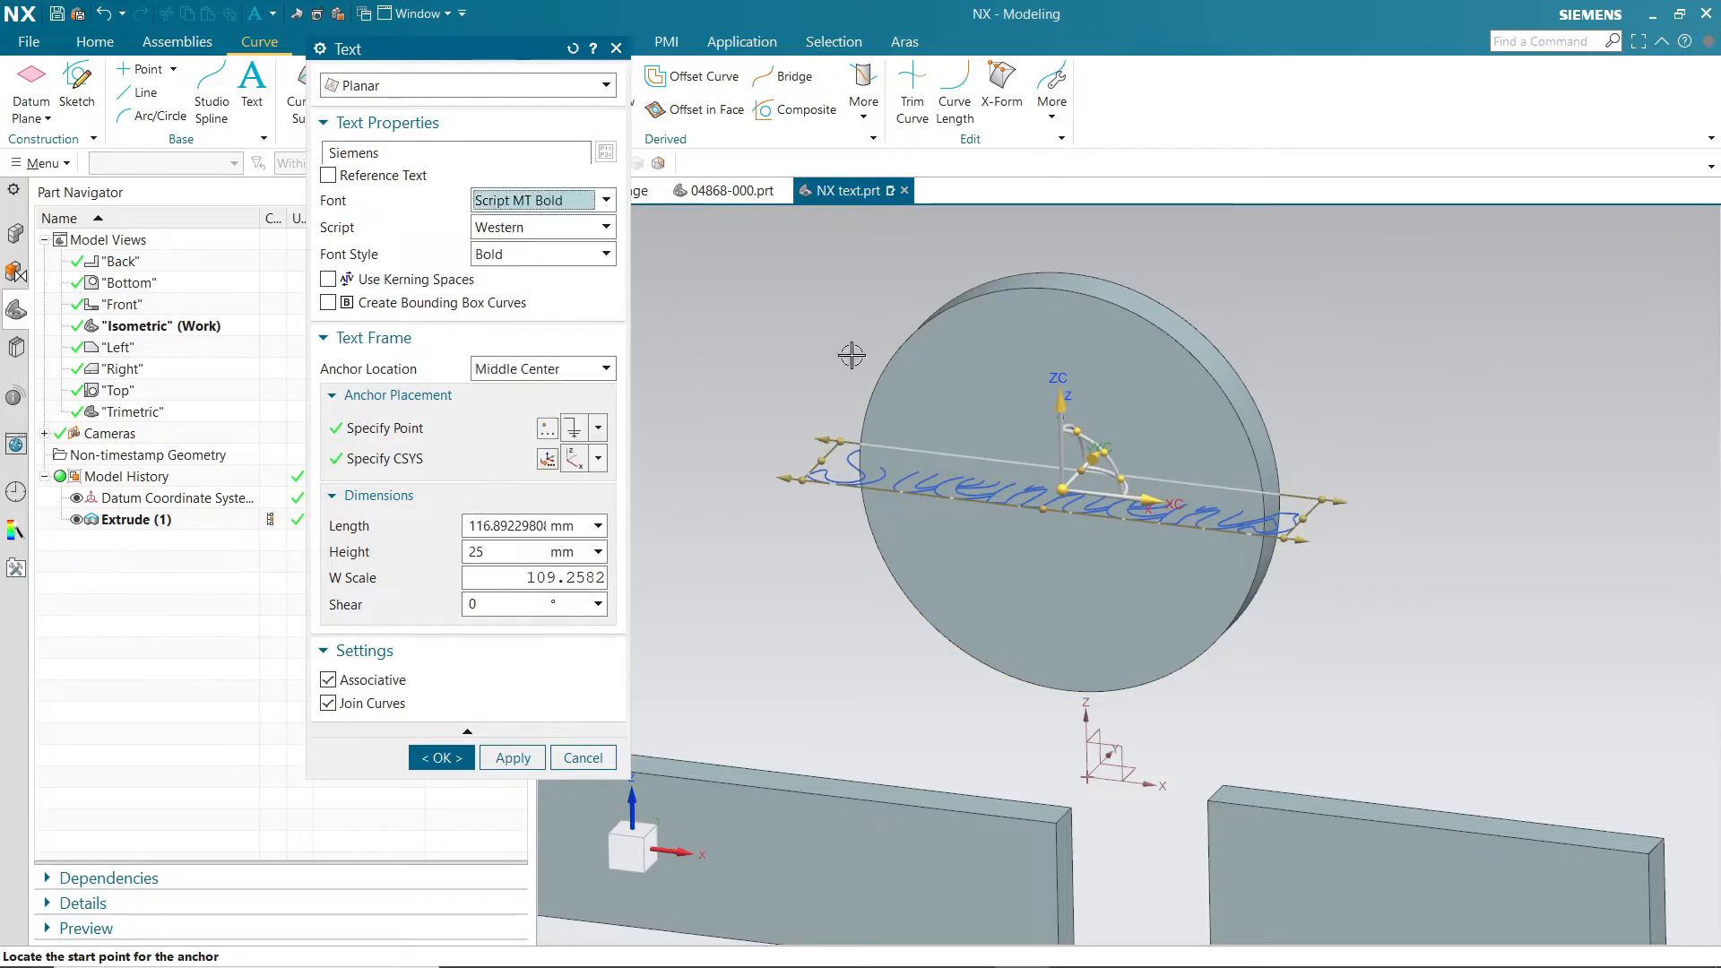
{"action": "scroll", "coordinate": [1117, 458], "scroll_direction": "down", "scroll_amount": 3}
{"action": "middle_click_drag", "start_coordinate": [1282, 423], "coordinate": [1221, 454]}
{"action": "scroll", "coordinate": [1121, 464], "scroll_direction": "up", "scroll_amount": 3}
{"action": "left_click_drag", "start_coordinate": [1061, 458], "coordinate": [1064, 441]}
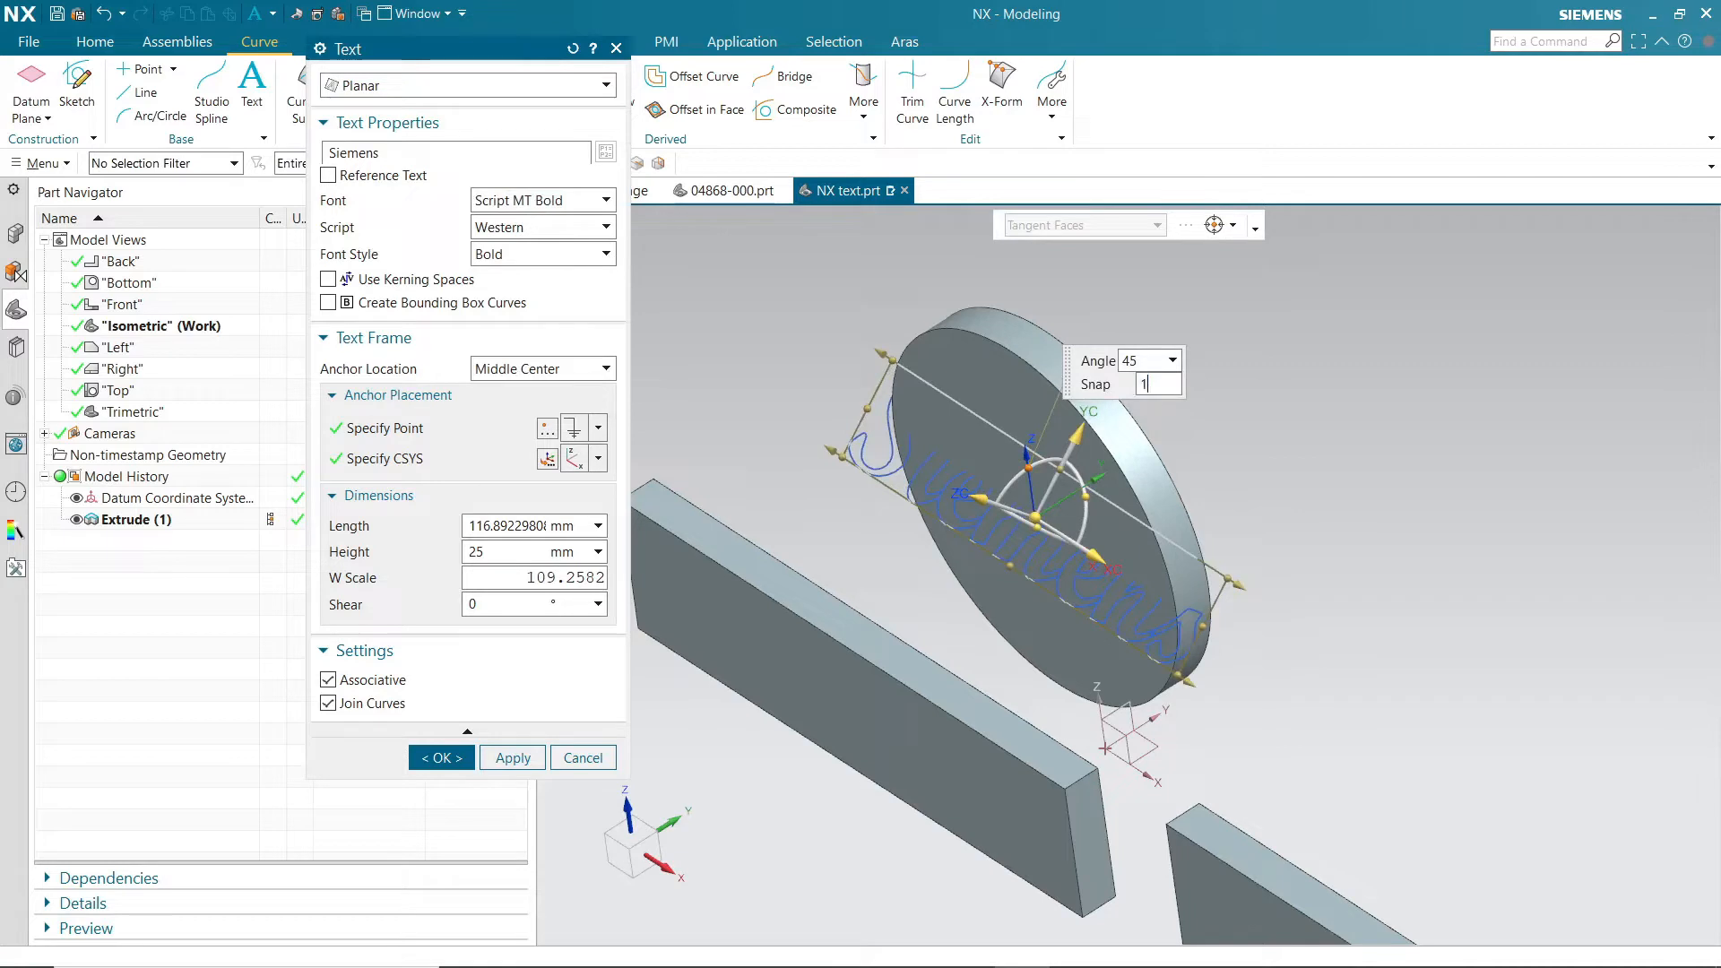
{"action": "left_click", "coordinate": [1149, 367]}
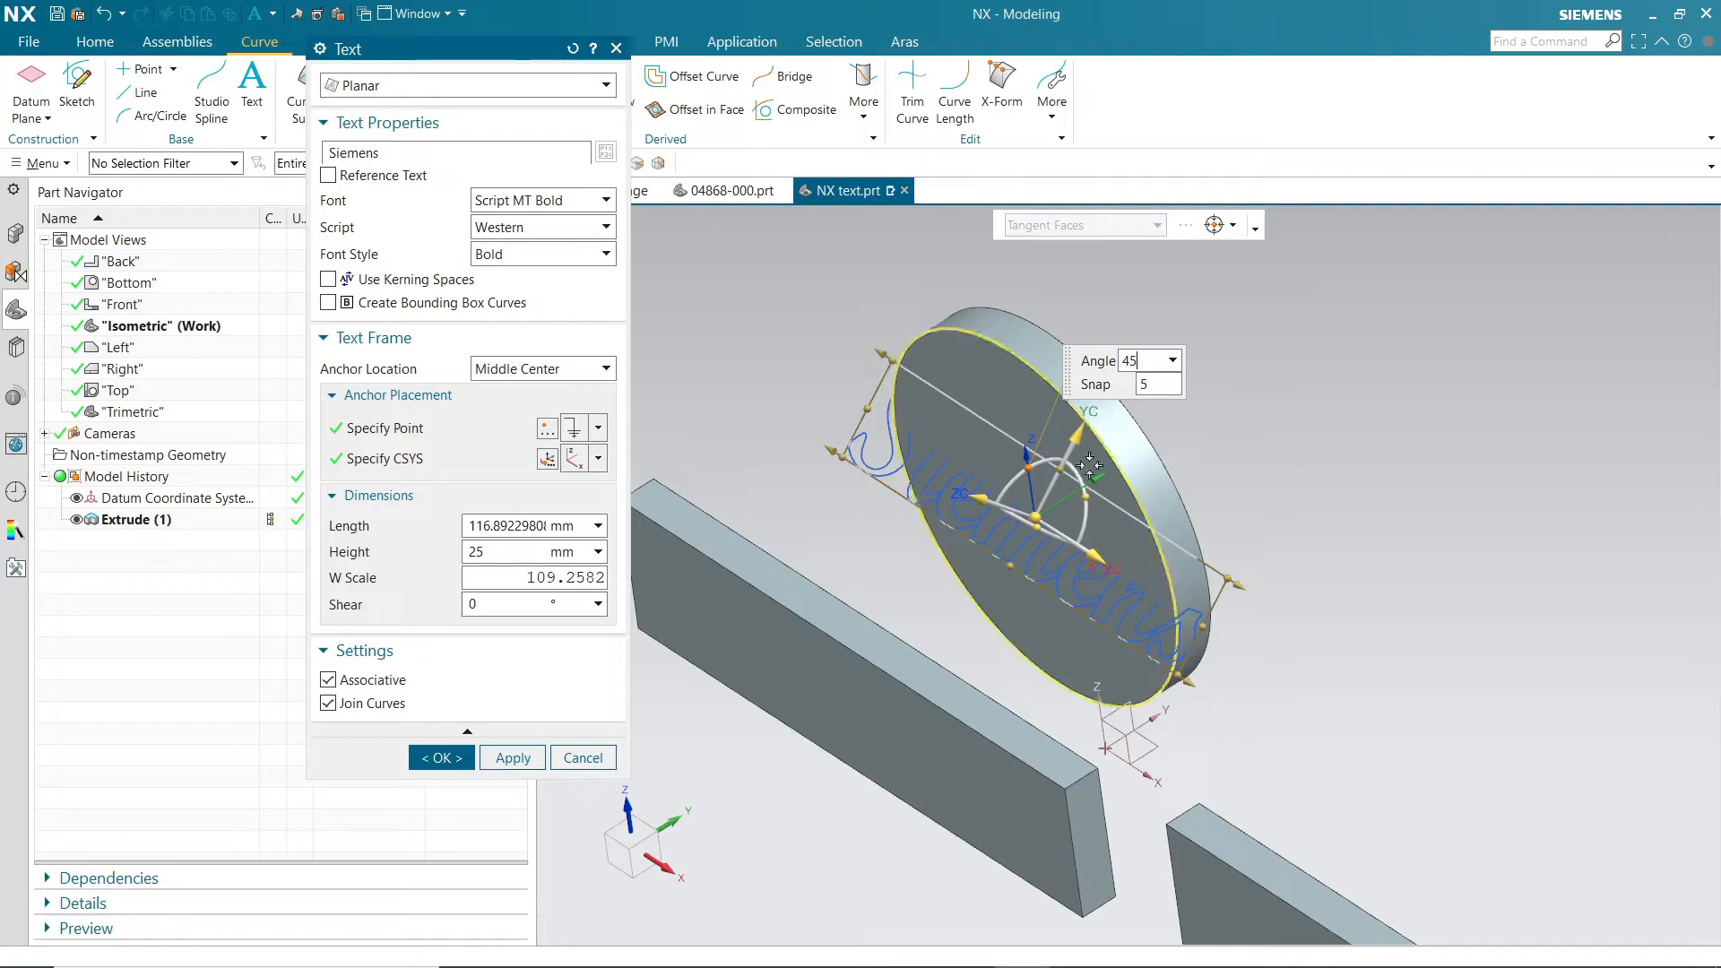
{"action": "left_click_drag", "start_coordinate": [1035, 466], "coordinate": [1006, 508]}
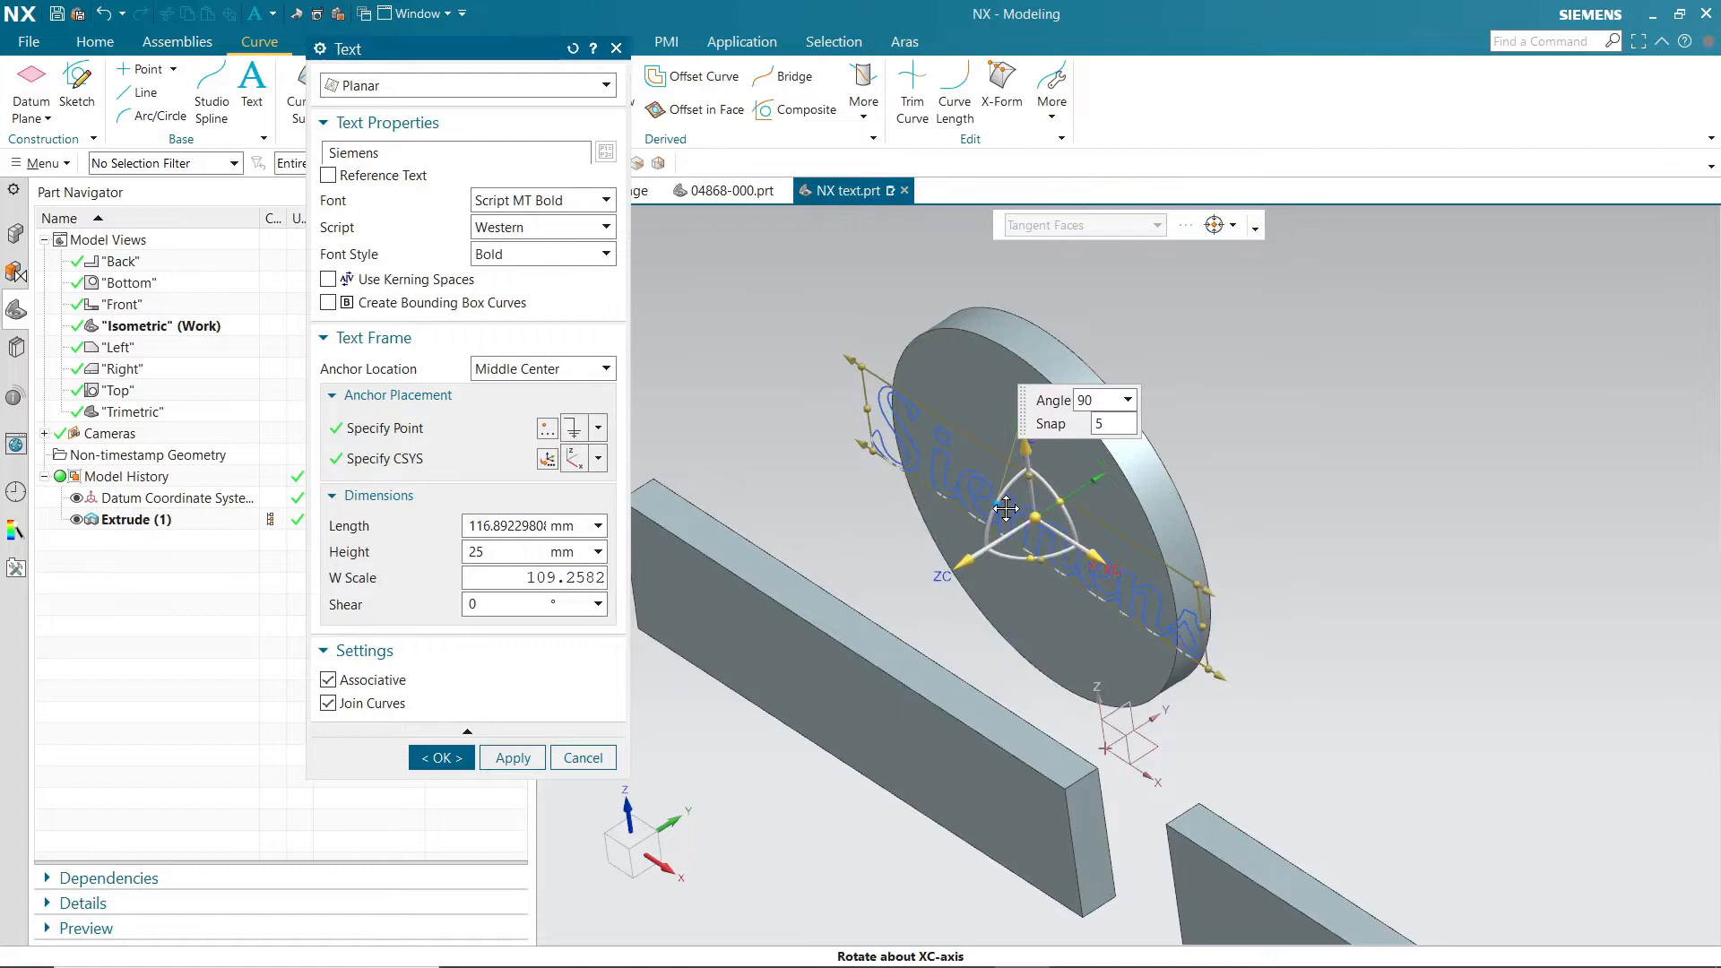
{"action": "middle_click_drag", "start_coordinate": [710, 442], "coordinate": [1208, 513]}
{"action": "scroll", "coordinate": [1207, 509], "scroll_direction": "down", "scroll_amount": 1}
{"action": "scroll", "coordinate": [1126, 498], "scroll_direction": "up", "scroll_amount": 2}
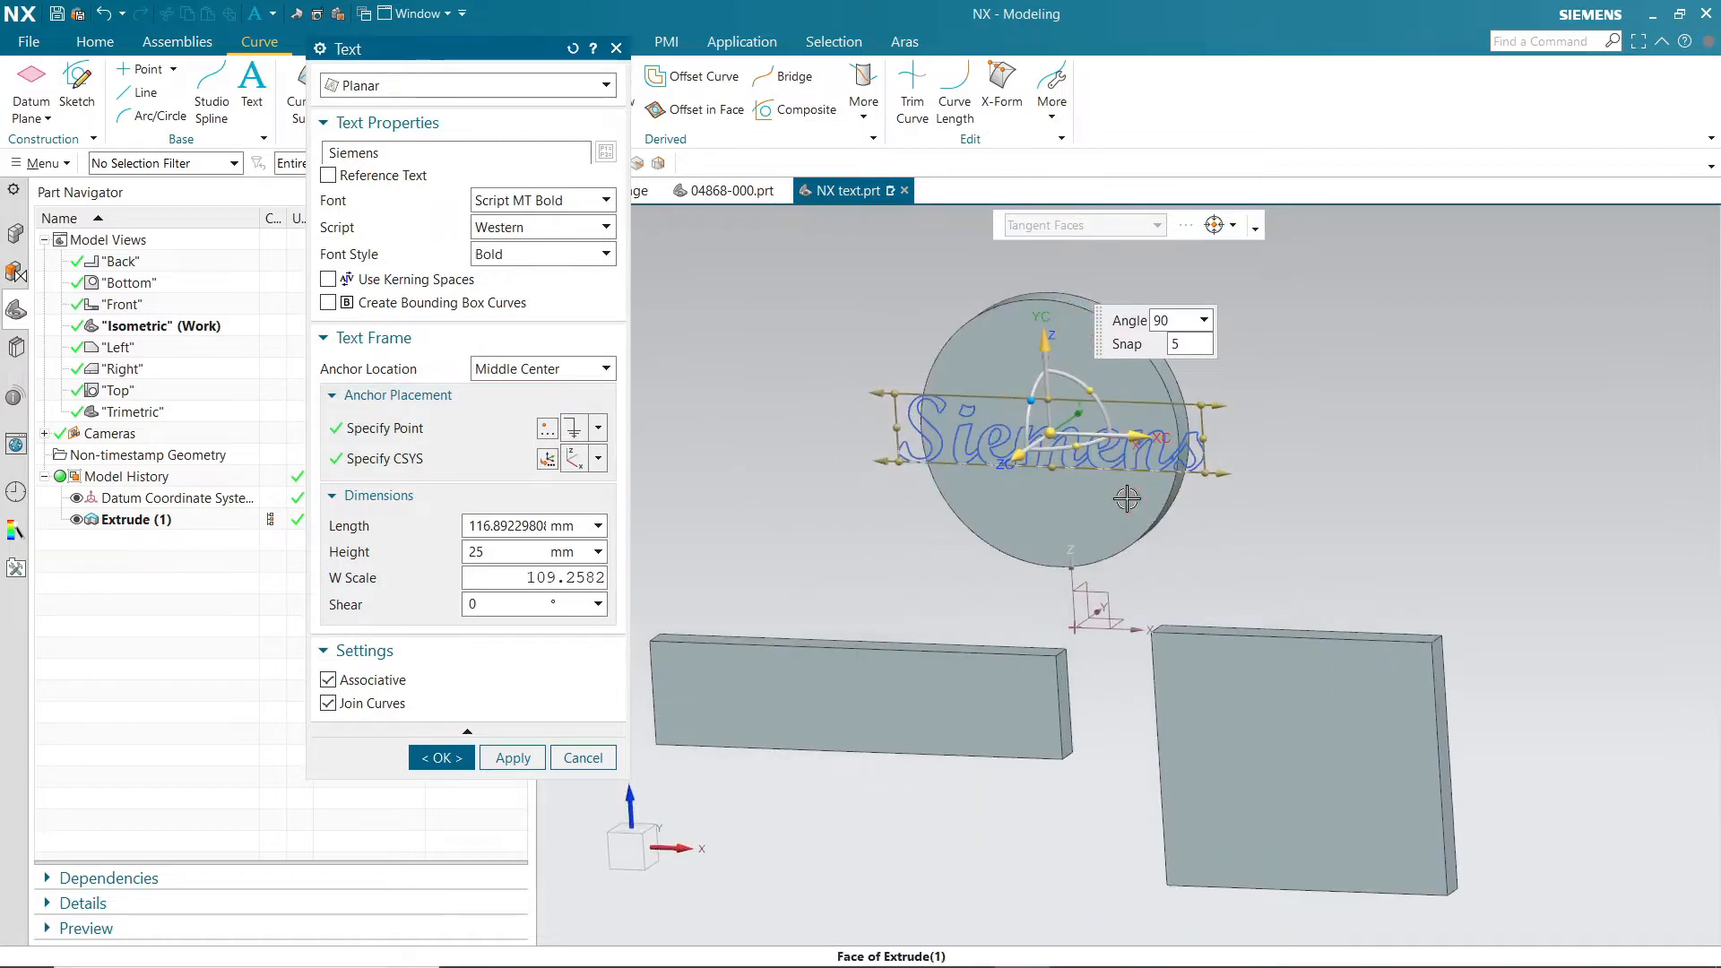
Step: Try the Top Center anchor location for the Siemens text, and return it to Middle Center
{"action": "left_click", "coordinate": [549, 372]}
{"action": "left_click", "coordinate": [533, 406]}
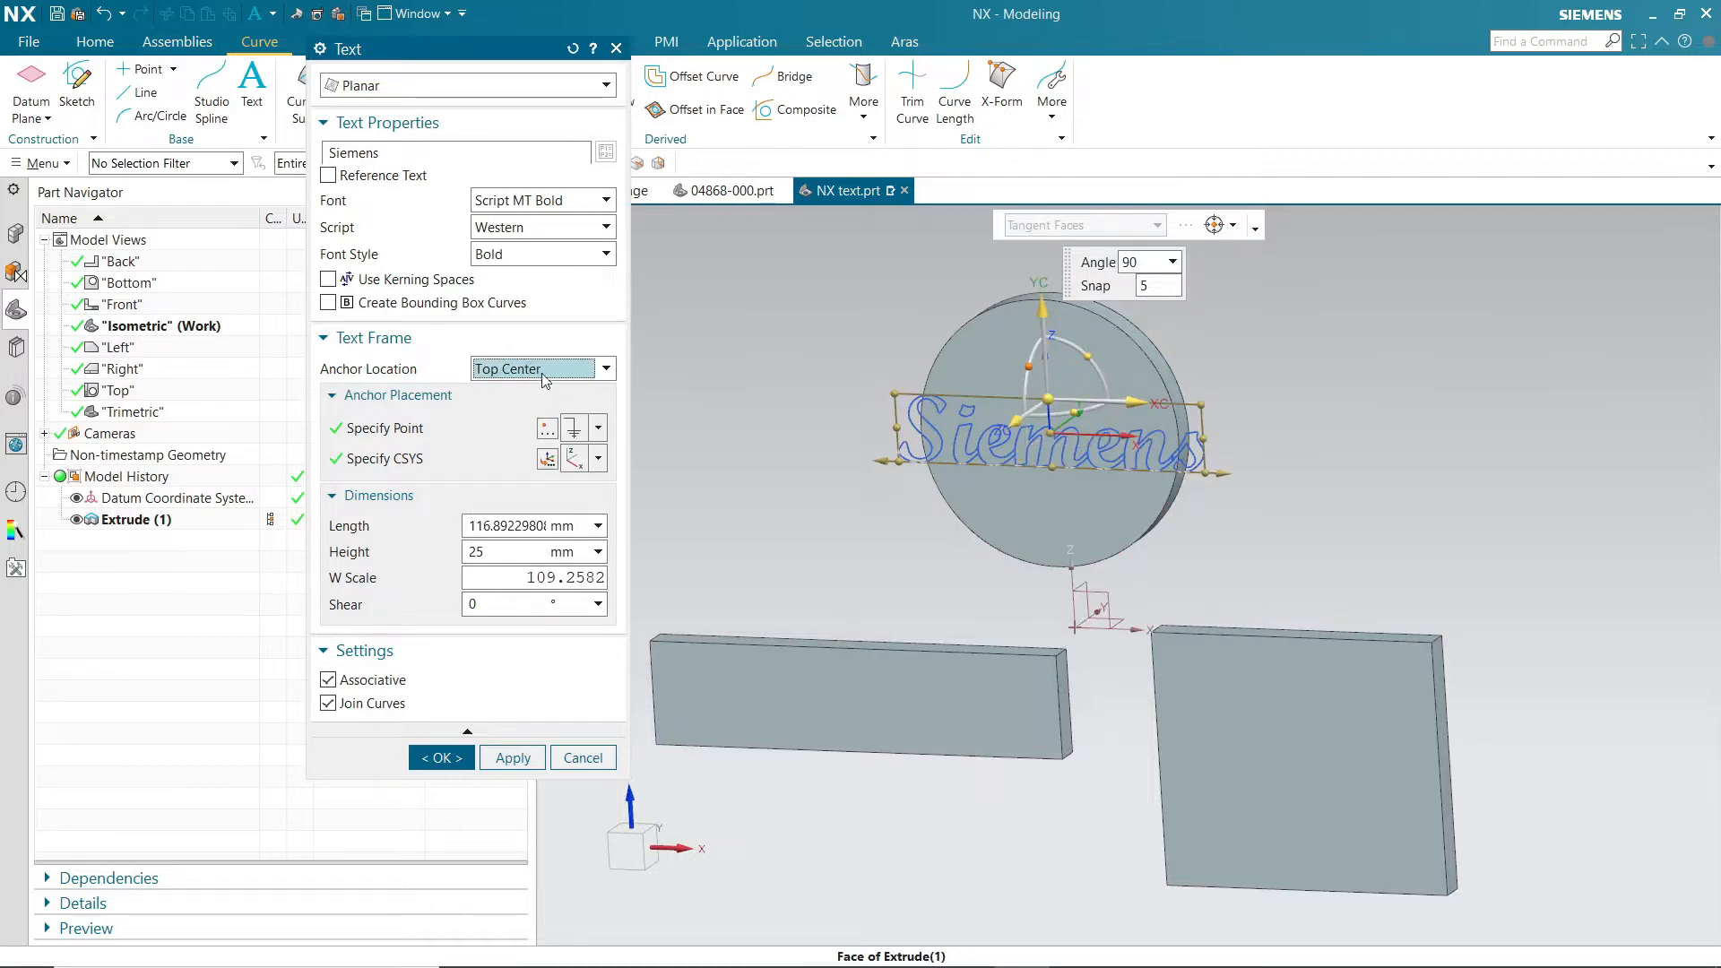
{"action": "left_click", "coordinate": [548, 369]}
{"action": "left_click", "coordinate": [533, 470]}
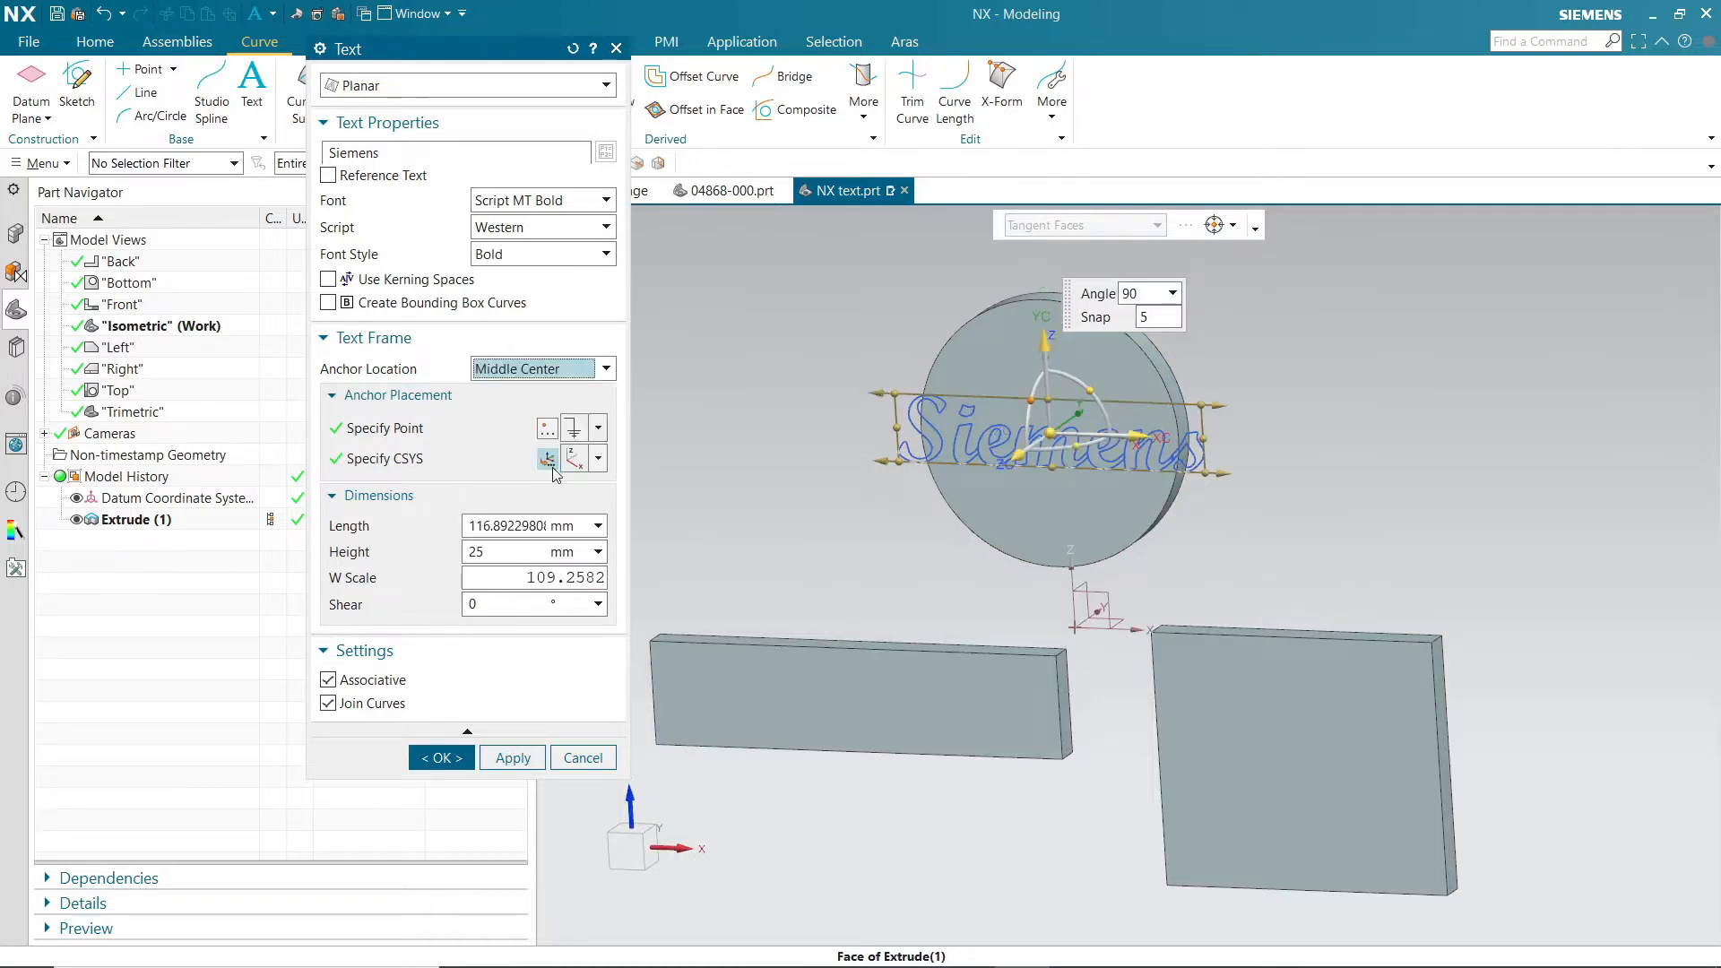
Step: Set the Siemens text's length to 80 mm and height to 30 mm, and apply it on the disc
{"action": "left_click", "coordinate": [526, 525]}
{"action": "type", "text": "80"}
{"action": "key", "text": "Return"}
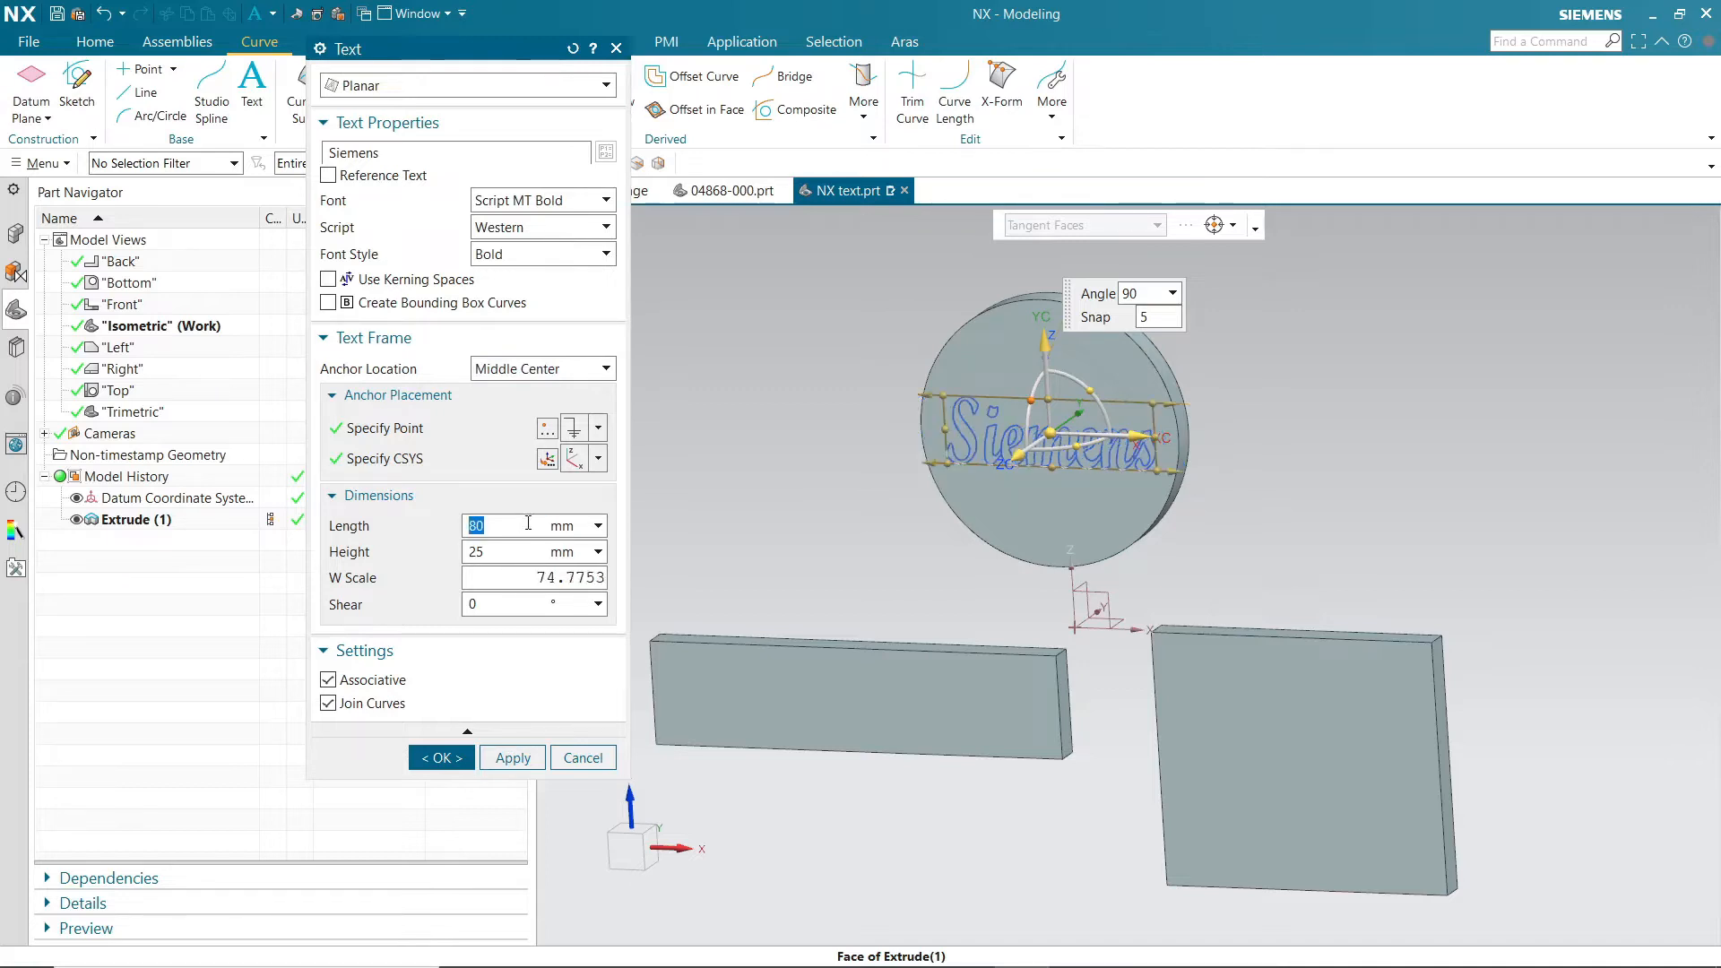
{"action": "left_click", "coordinate": [513, 549]}
{"action": "type", "text": "2"}
{"action": "key", "text": "Return"}
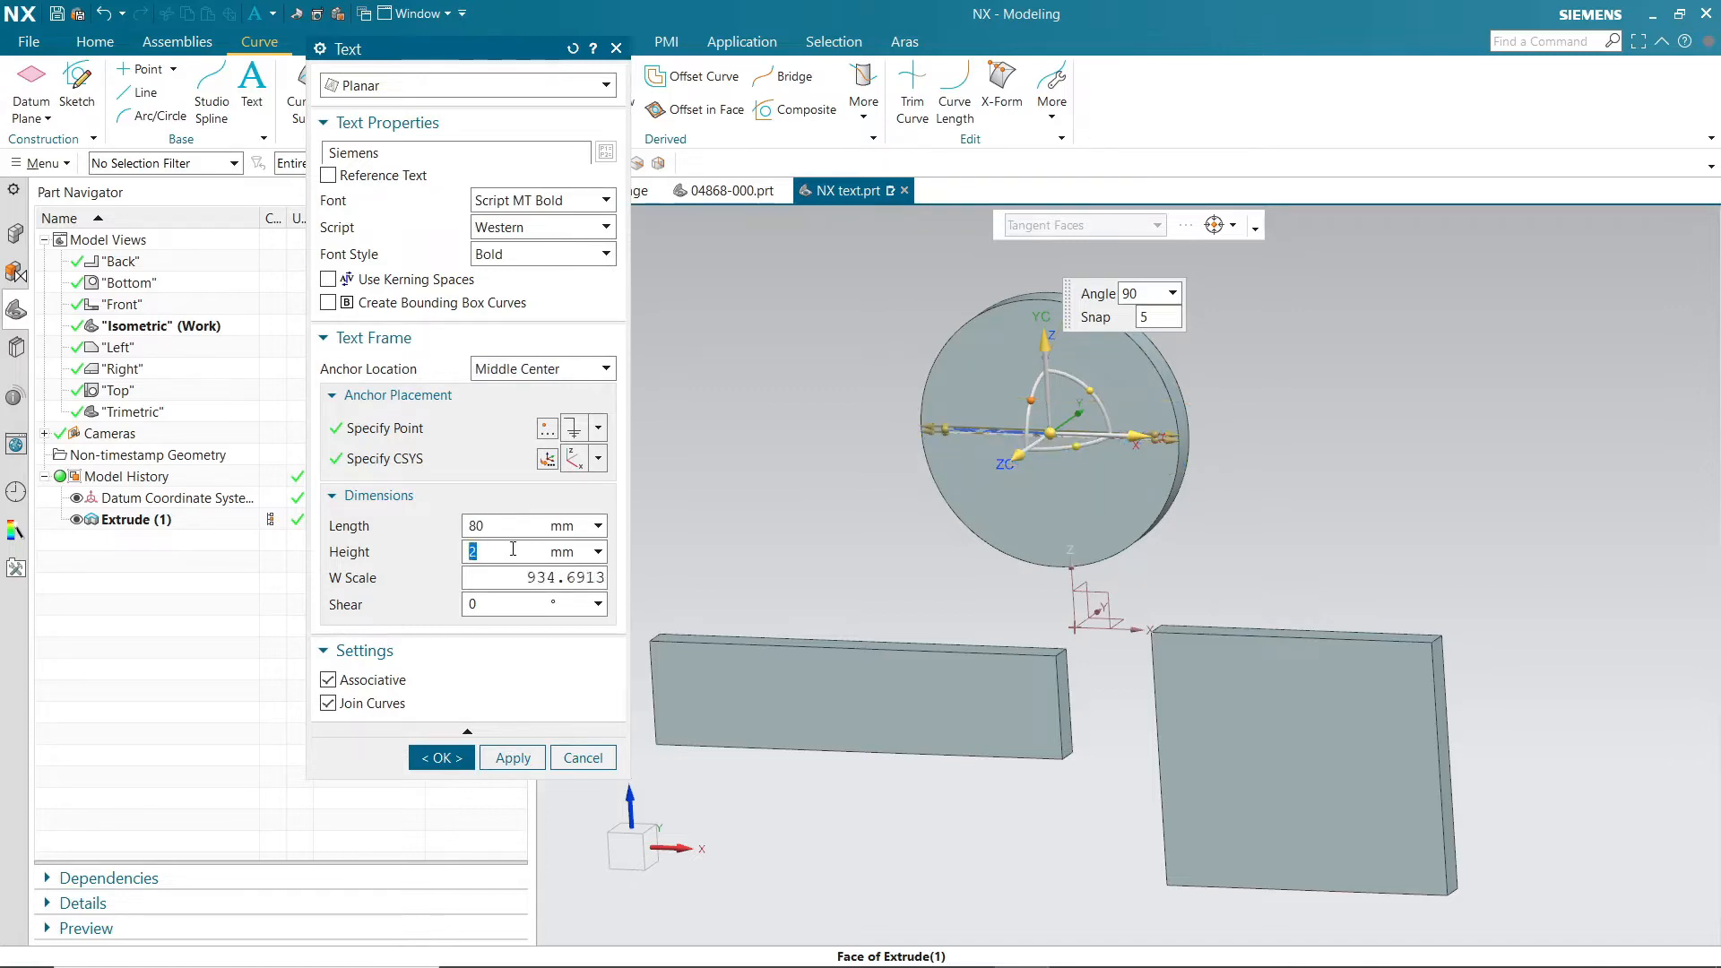
{"action": "type", "text": "0"}
{"action": "key", "text": "Return"}
{"action": "type", "text": "30"}
{"action": "key", "text": "Return"}
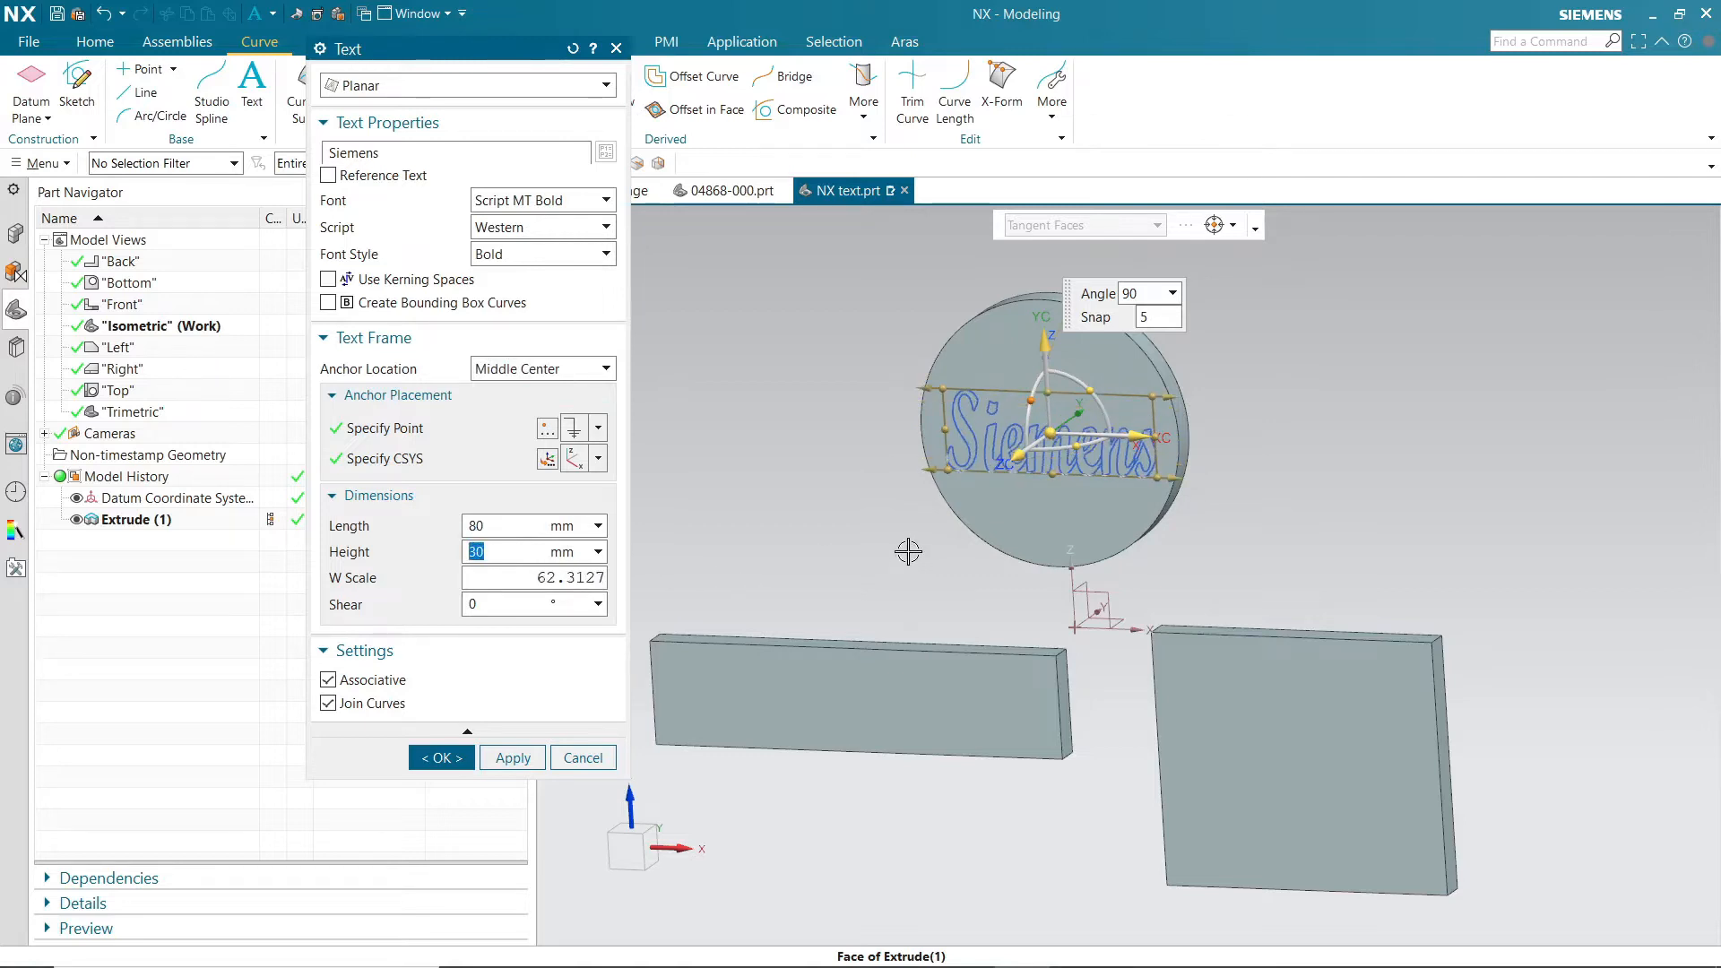
{"action": "left_click", "coordinate": [511, 759]}
Step: Anchor another text at the midpoint of the long plate's lower front edge, rotate it upright onto the face and move it 20 mm along YC
{"action": "left_click_drag", "start_coordinate": [448, 48], "coordinate": [270, 58]}
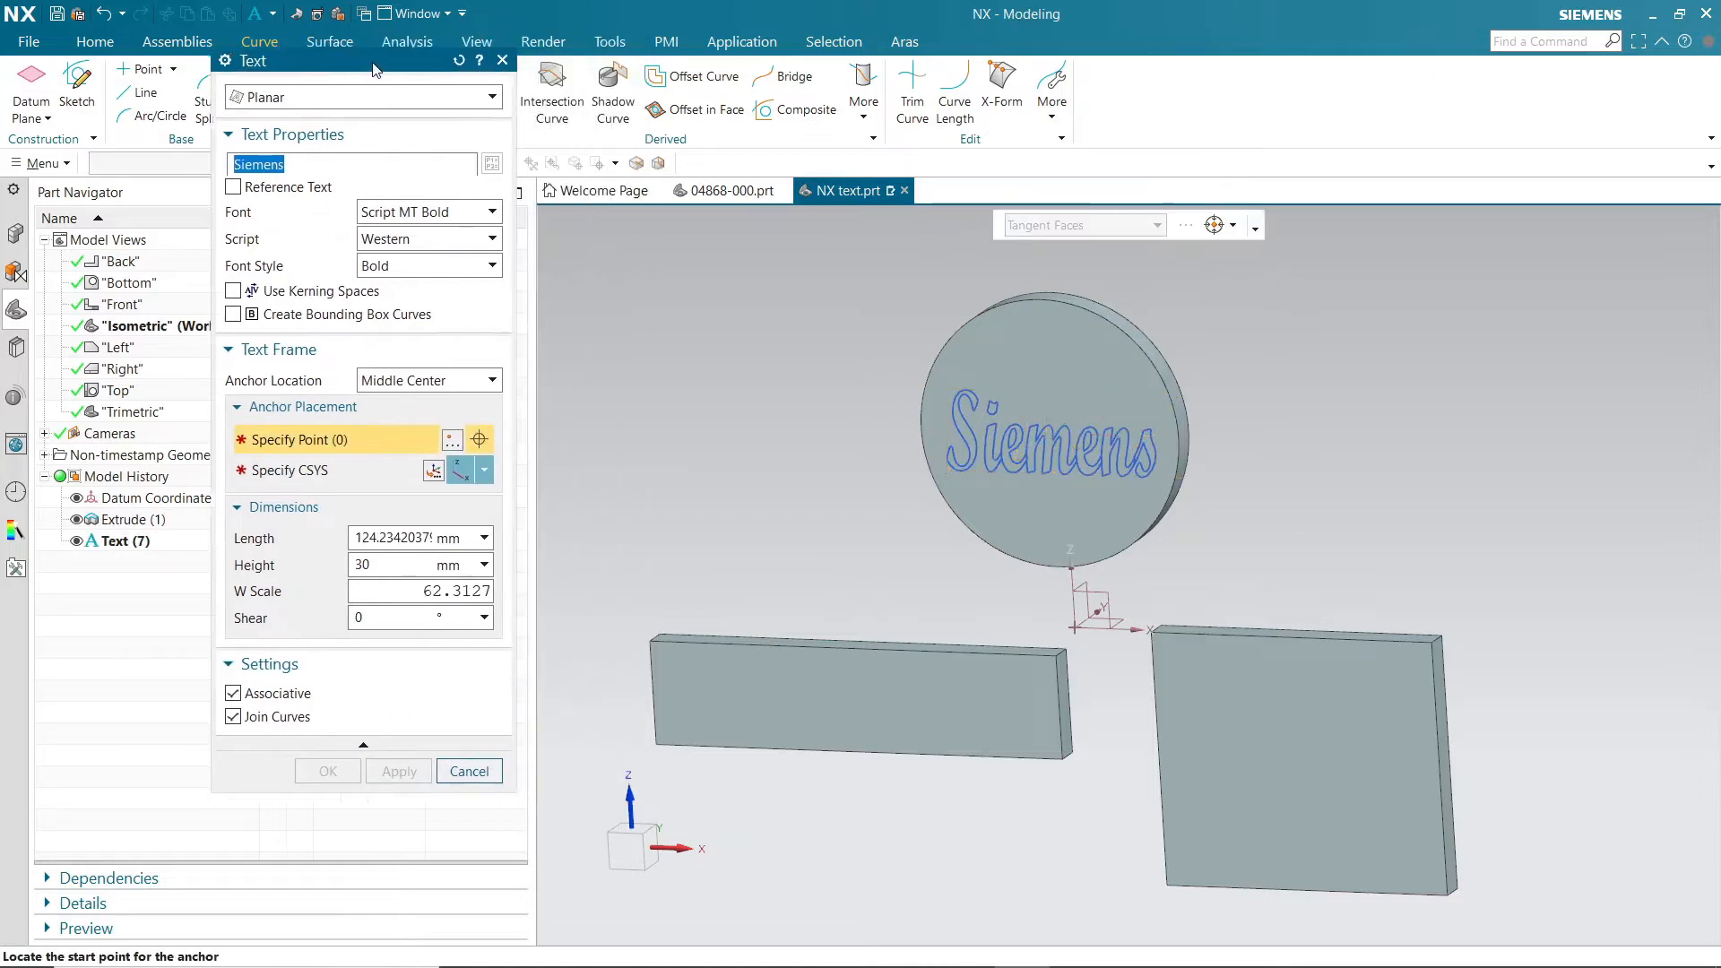
{"action": "scroll", "coordinate": [537, 699], "scroll_direction": "up", "scroll_amount": 5}
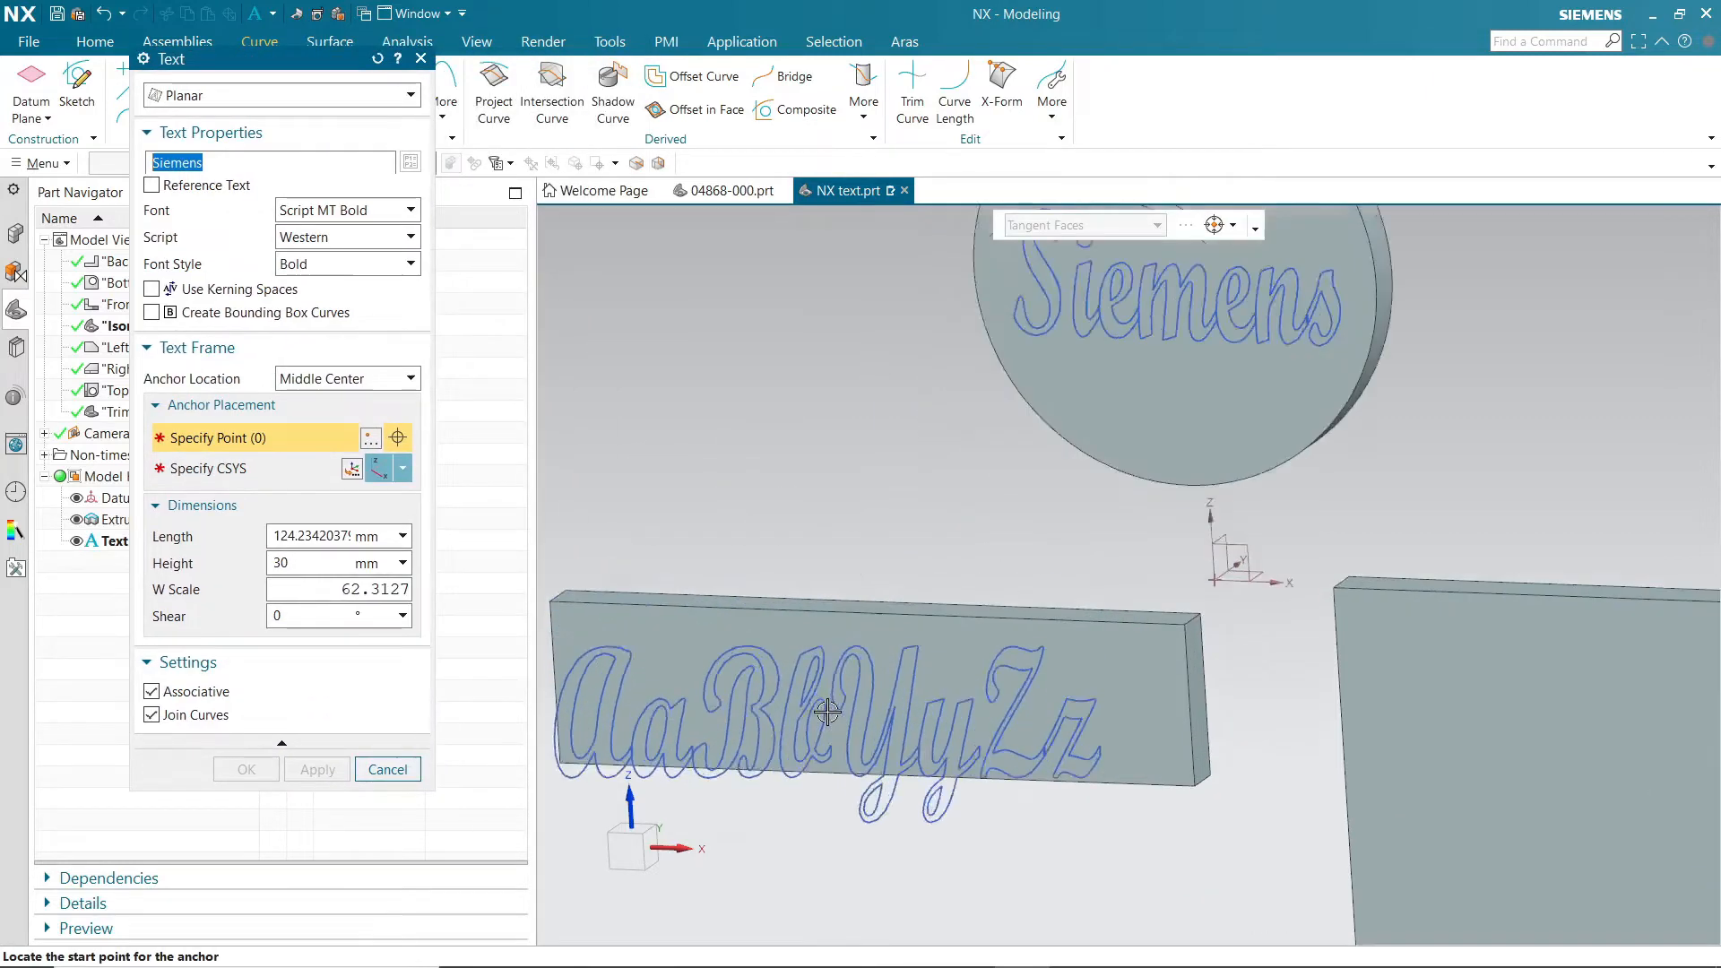
{"action": "scroll", "coordinate": [826, 613], "scroll_direction": "down", "scroll_amount": 5}
{"action": "scroll", "coordinate": [1000, 595], "scroll_direction": "up", "scroll_amount": 6}
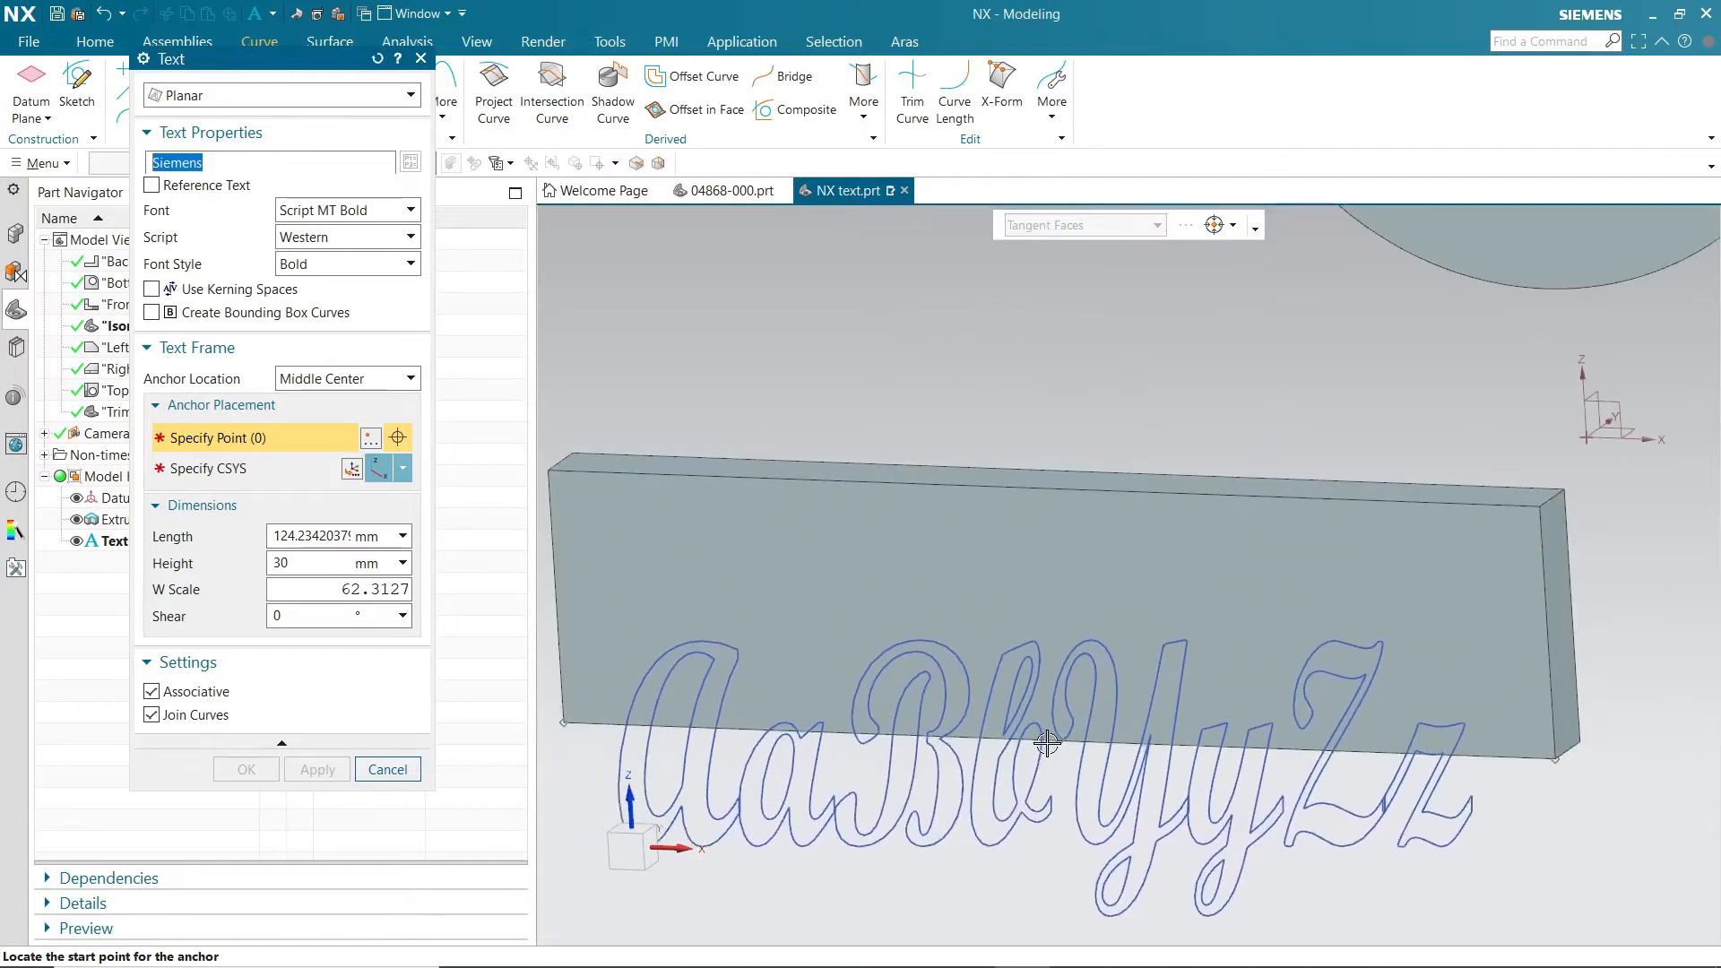
{"action": "left_click", "coordinate": [1059, 742]}
{"action": "scroll", "coordinate": [1089, 708], "scroll_direction": "down", "scroll_amount": 3}
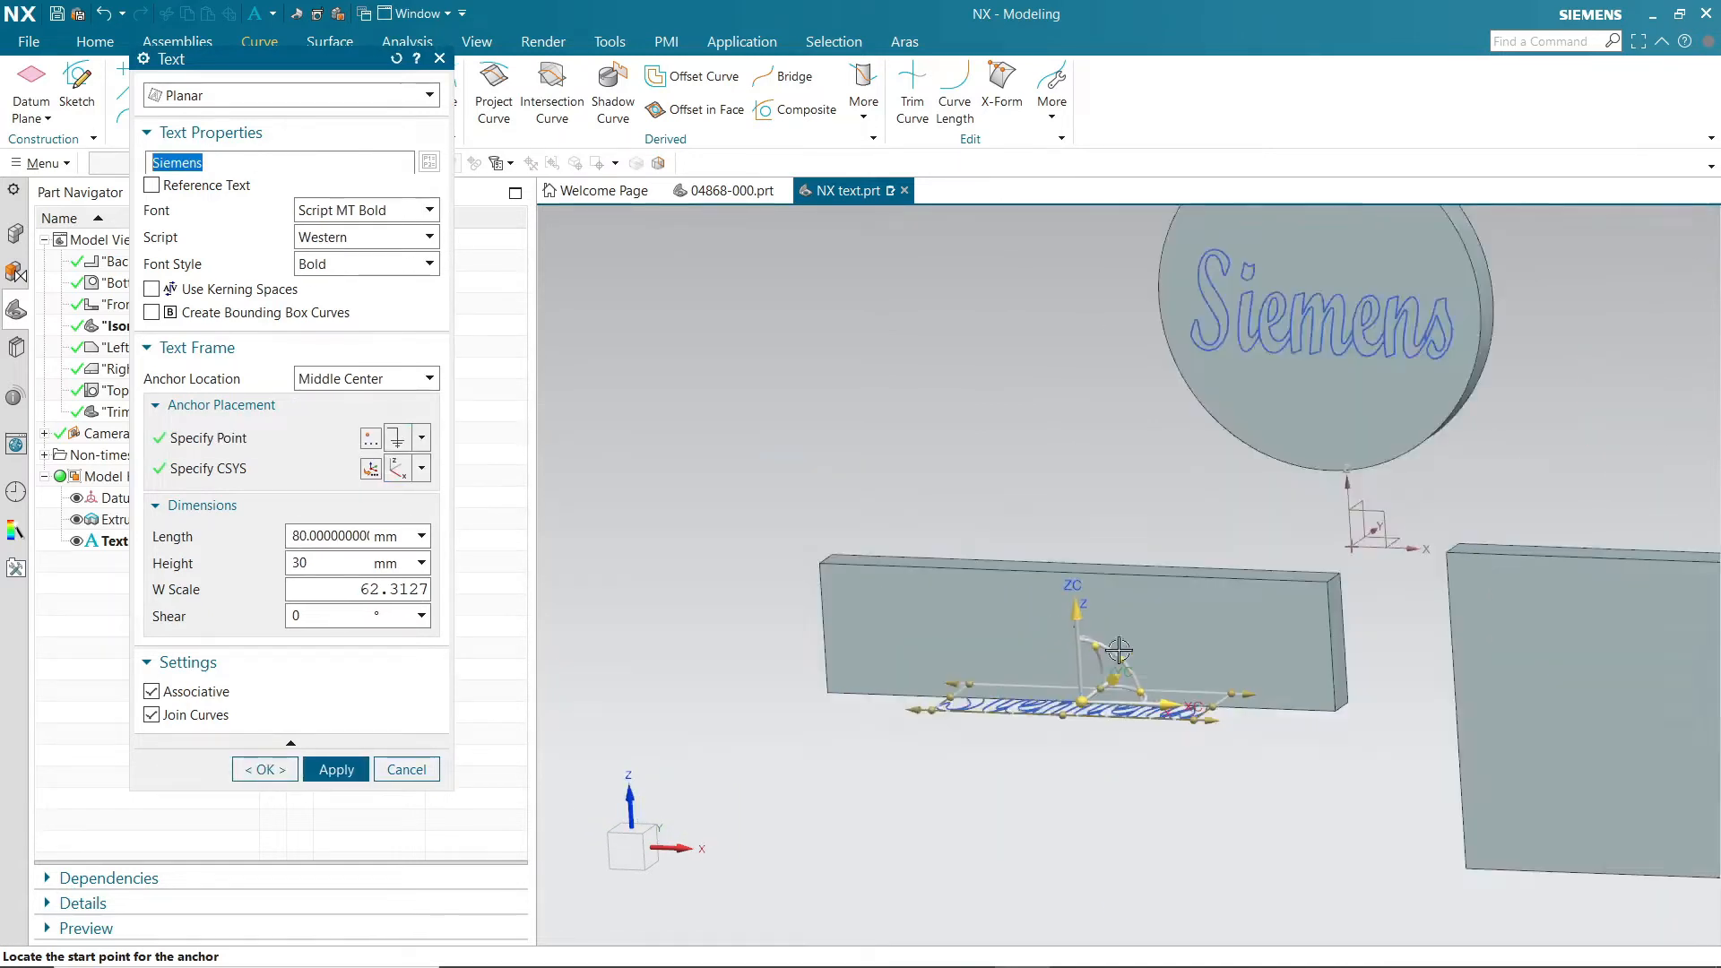
{"action": "middle_click_drag", "start_coordinate": [1089, 708], "coordinate": [1153, 655]}
{"action": "left_click_drag", "start_coordinate": [1159, 584], "coordinate": [1104, 539]}
{"action": "scroll", "coordinate": [1138, 565], "scroll_direction": "up", "scroll_amount": 3}
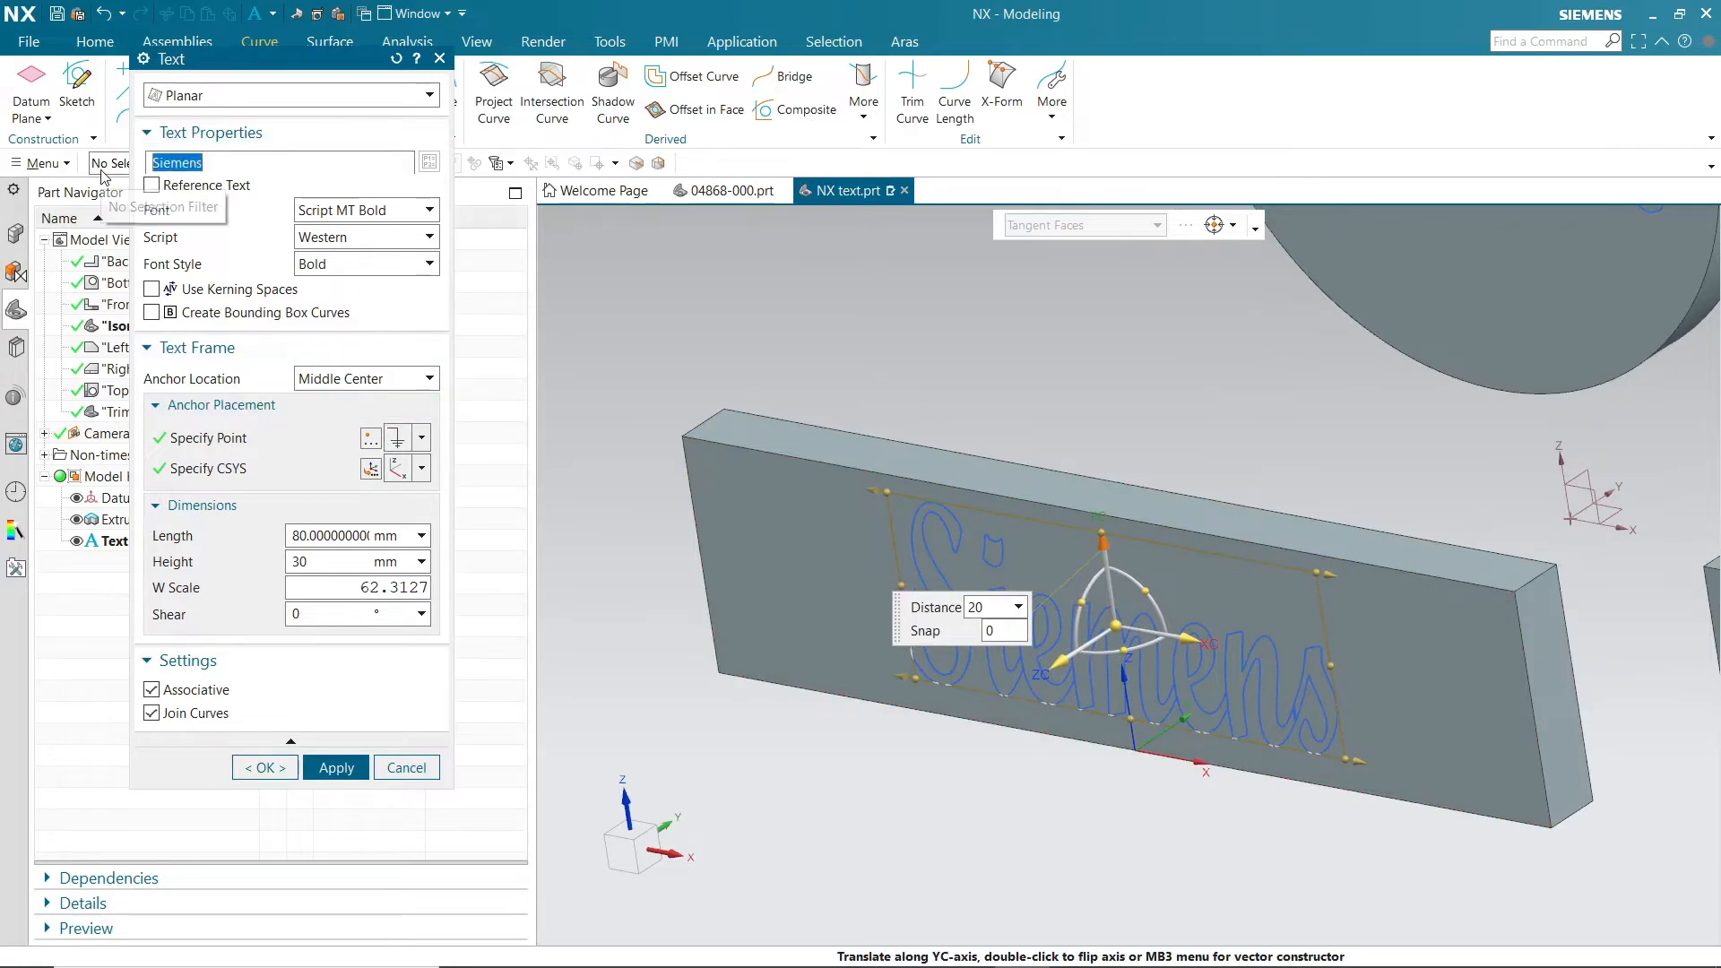
Step: Change the long plate's text to "NX", set its length to 75 mm and apply it
{"action": "type", "text": "NX"}
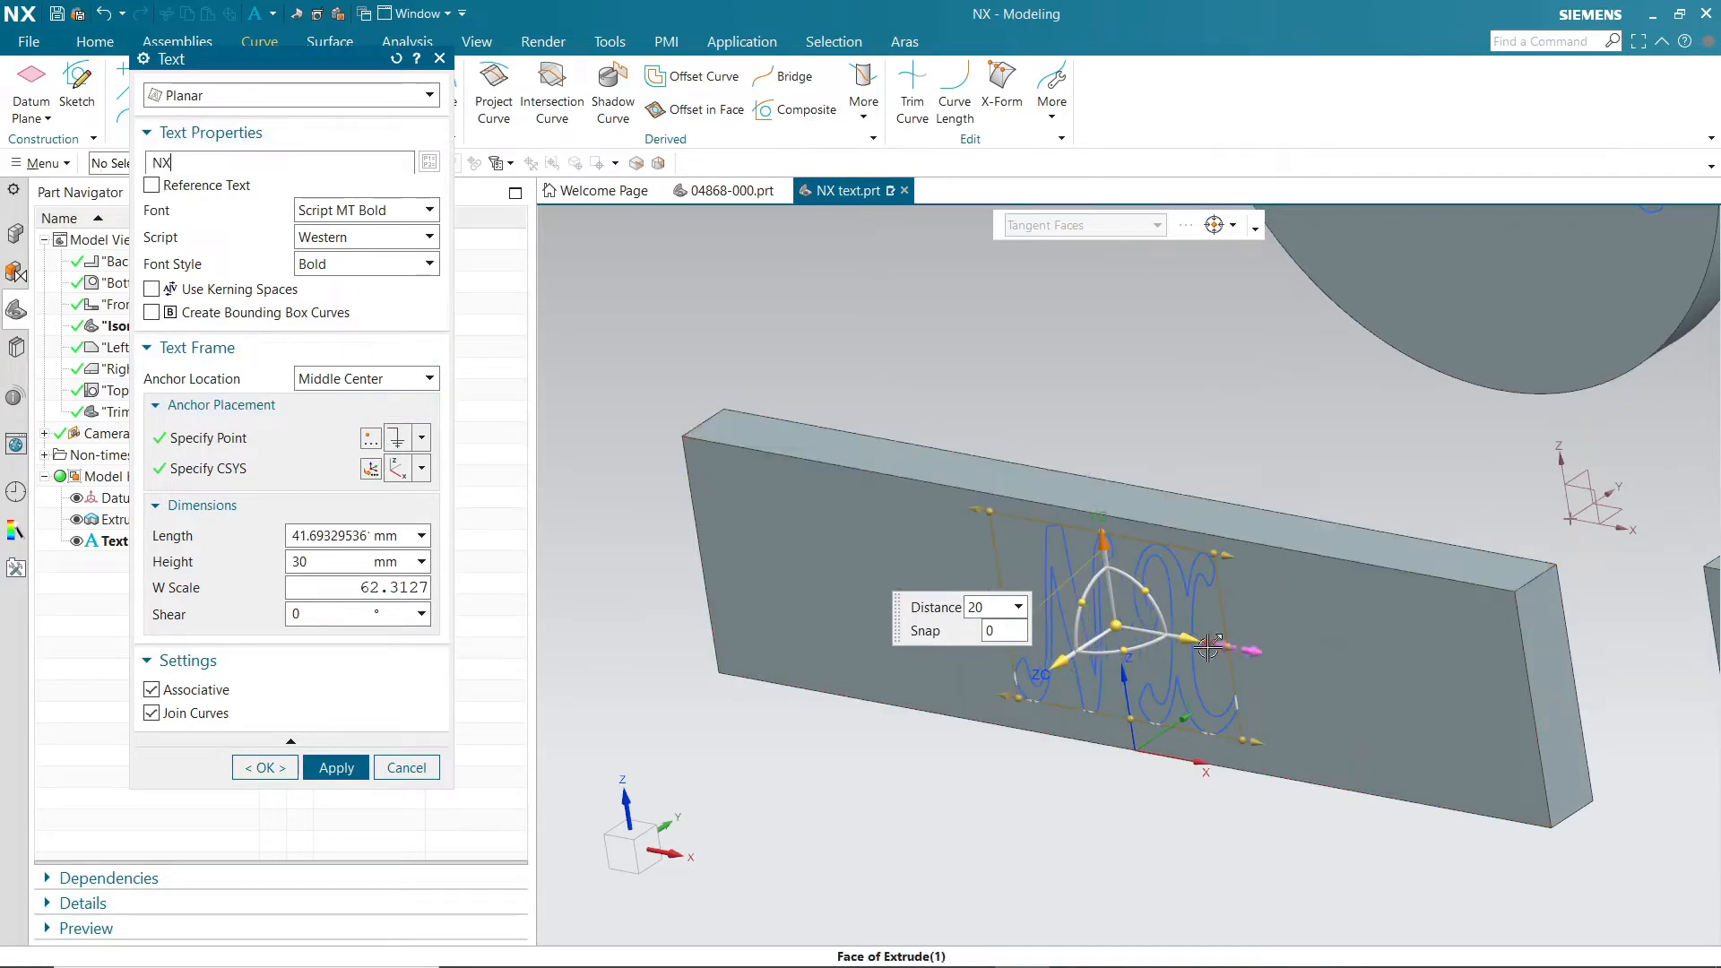
{"action": "middle_click_drag", "start_coordinate": [1259, 628], "coordinate": [1275, 584]}
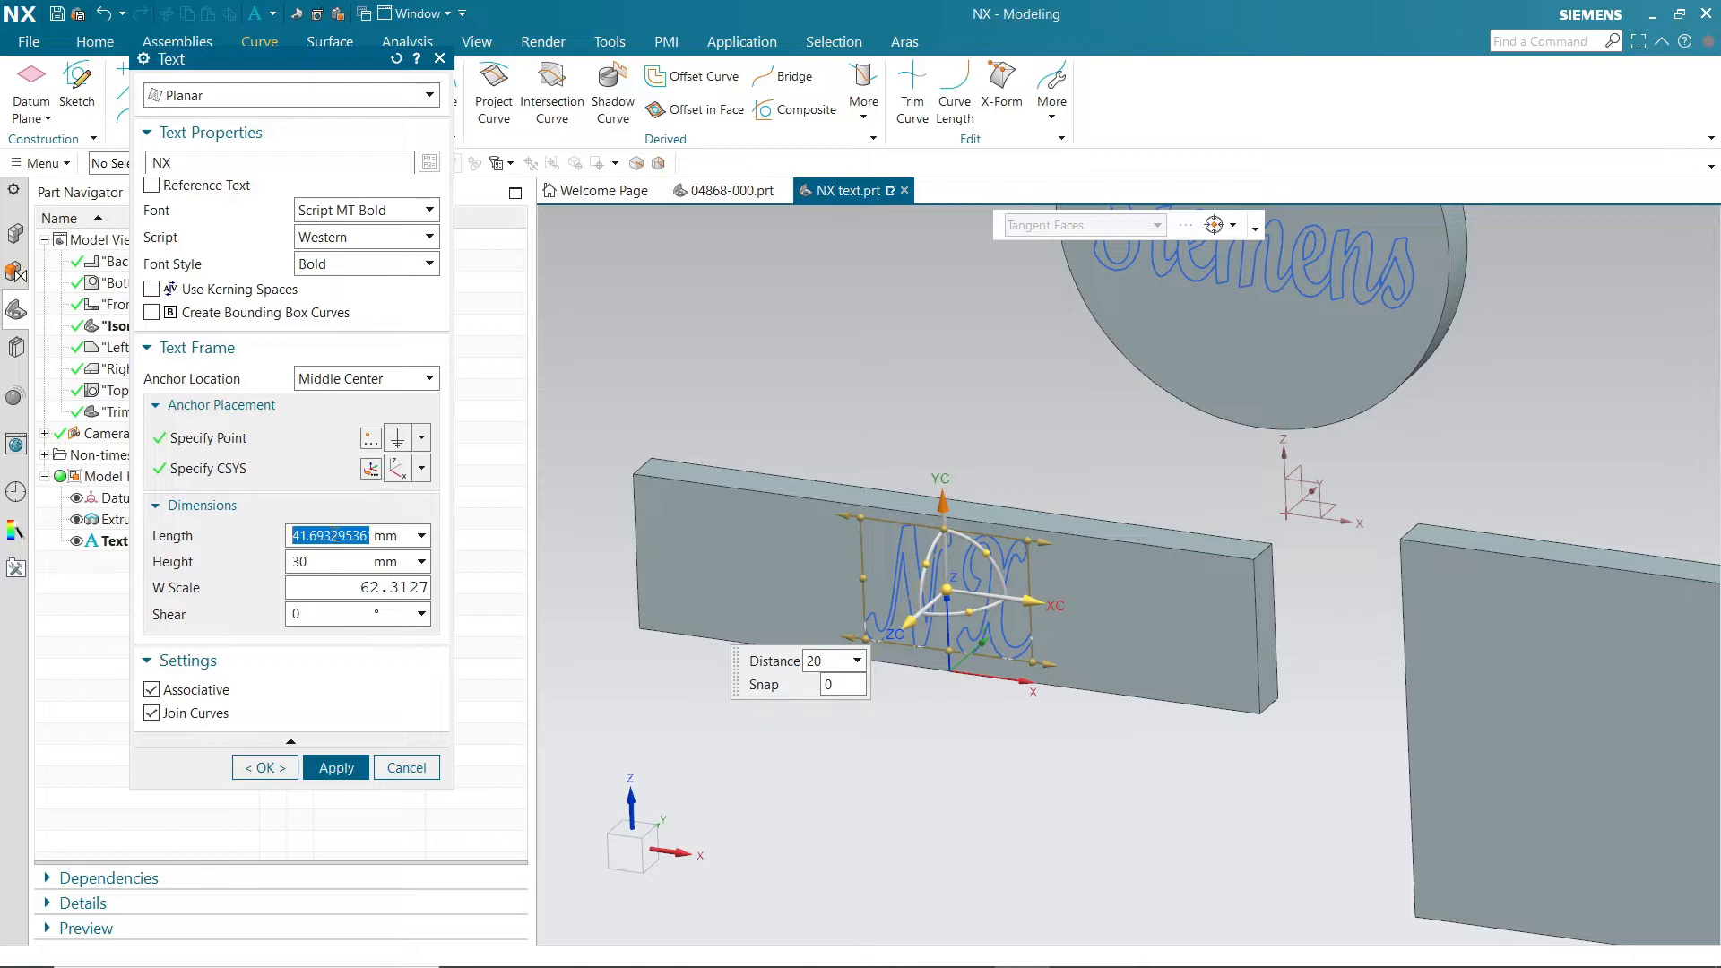
{"action": "type", "text": "75"}
{"action": "key", "text": "Return"}
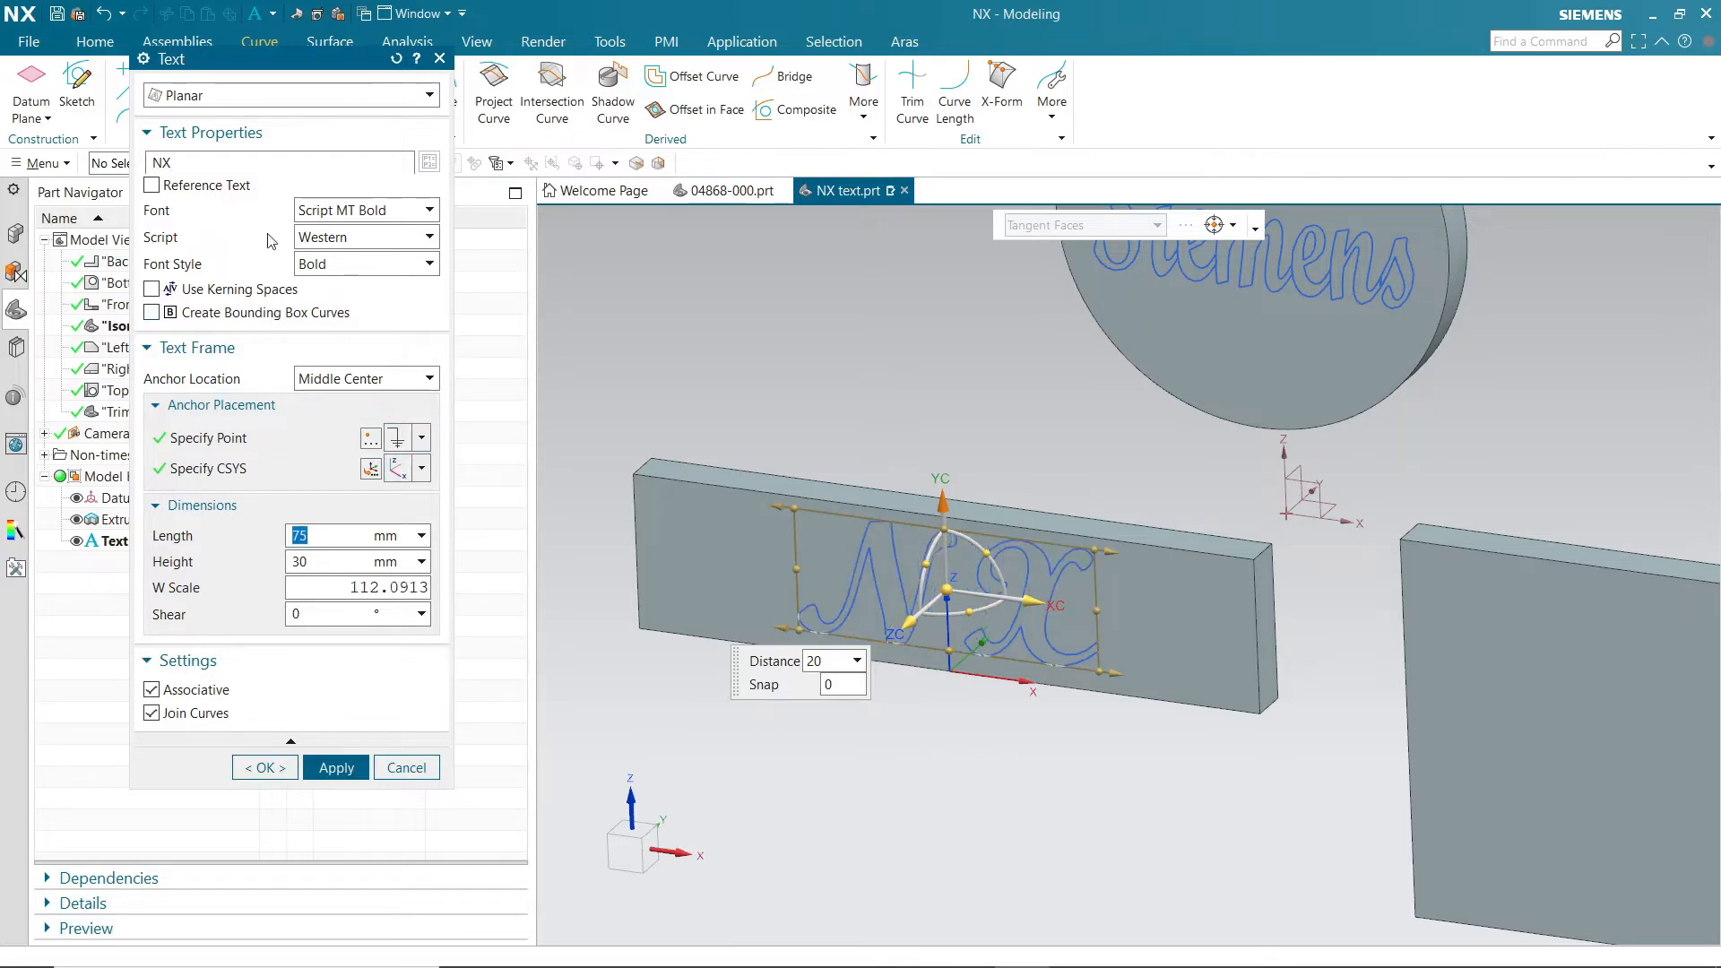
{"action": "left_click", "coordinate": [334, 769]}
Step: Anchor another text at the midpoint of the square plate's upper front edge, rotate it upright onto the face and move it -46 mm along YC
{"action": "scroll", "coordinate": [1345, 788], "scroll_direction": "down", "scroll_amount": 3}
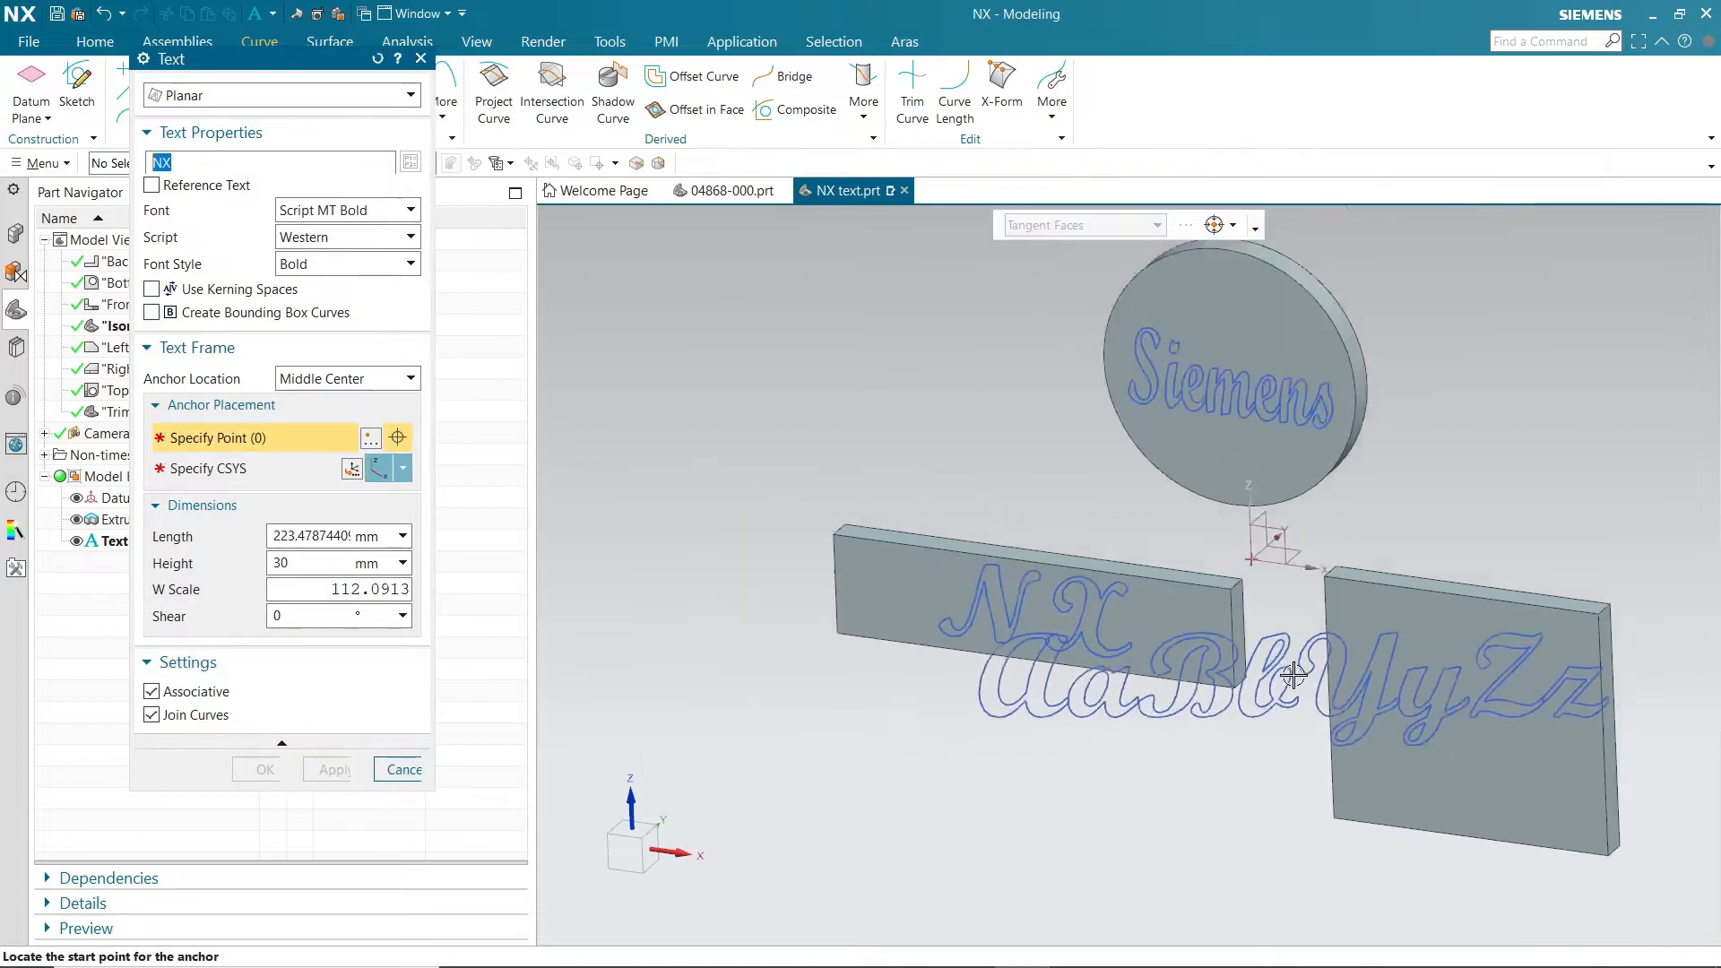
{"action": "scroll", "coordinate": [1359, 594], "scroll_direction": "up", "scroll_amount": 4}
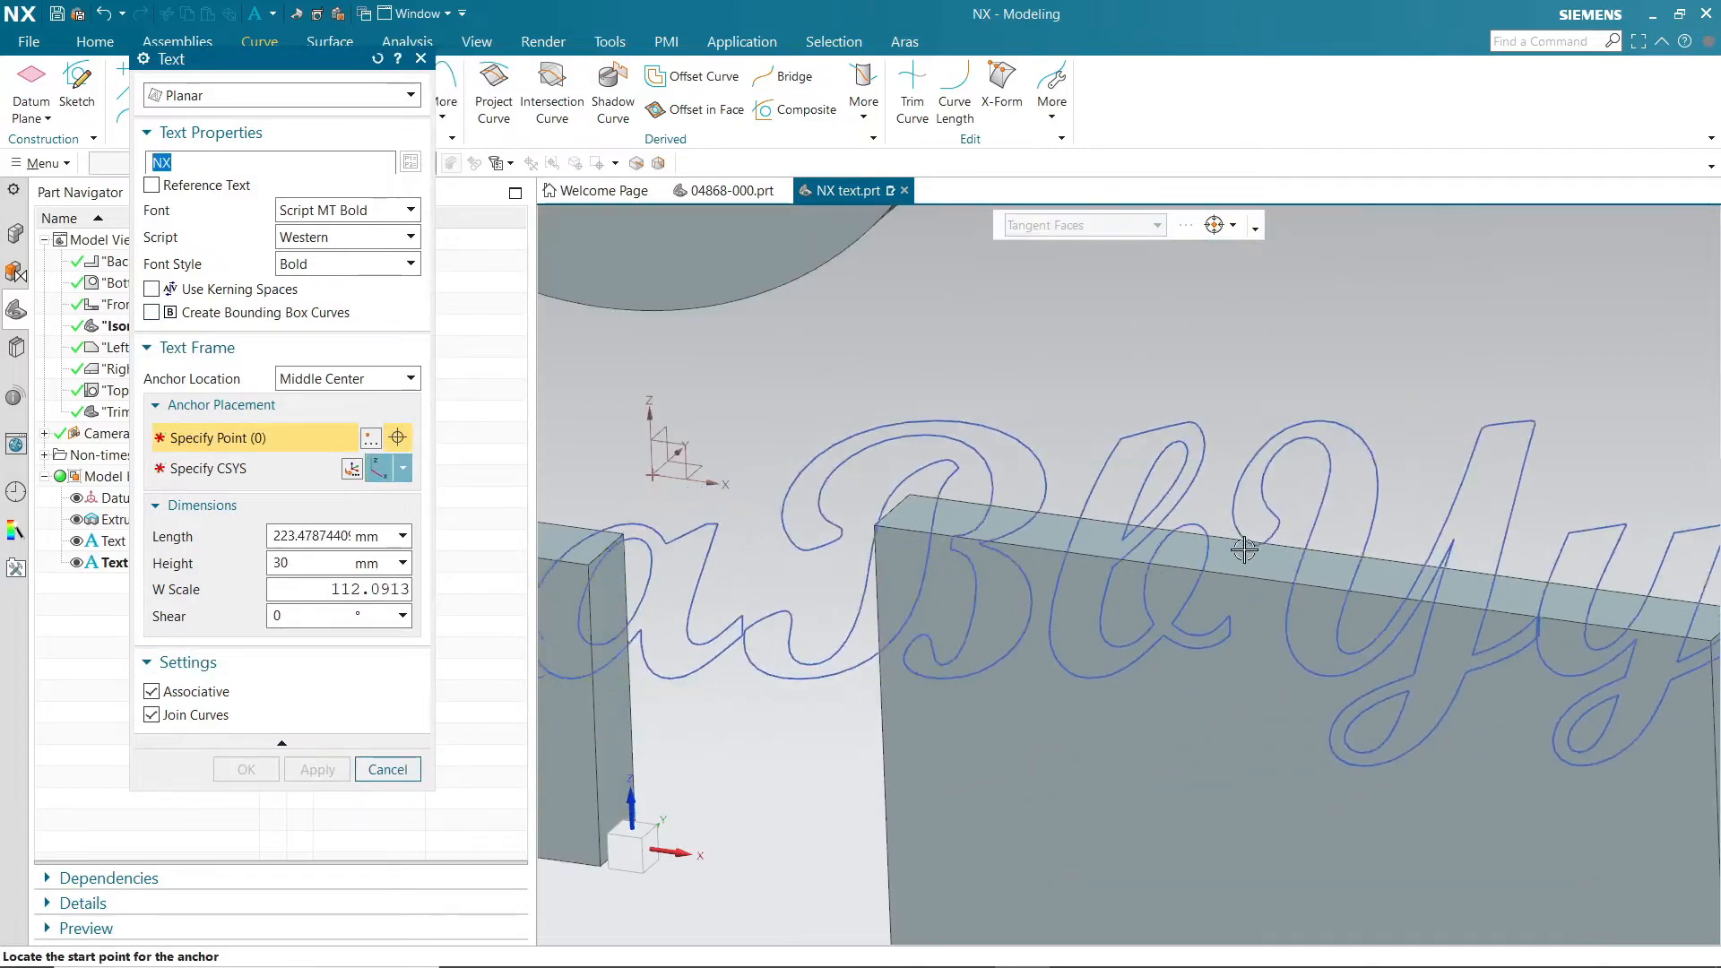
{"action": "left_click", "coordinate": [1313, 582]}
{"action": "left_click_drag", "start_coordinate": [1337, 520], "coordinate": [1312, 738]}
{"action": "scroll", "coordinate": [1309, 673], "scroll_direction": "down", "scroll_amount": 4}
{"action": "scroll", "coordinate": [1340, 745], "scroll_direction": "up", "scroll_amount": 4}
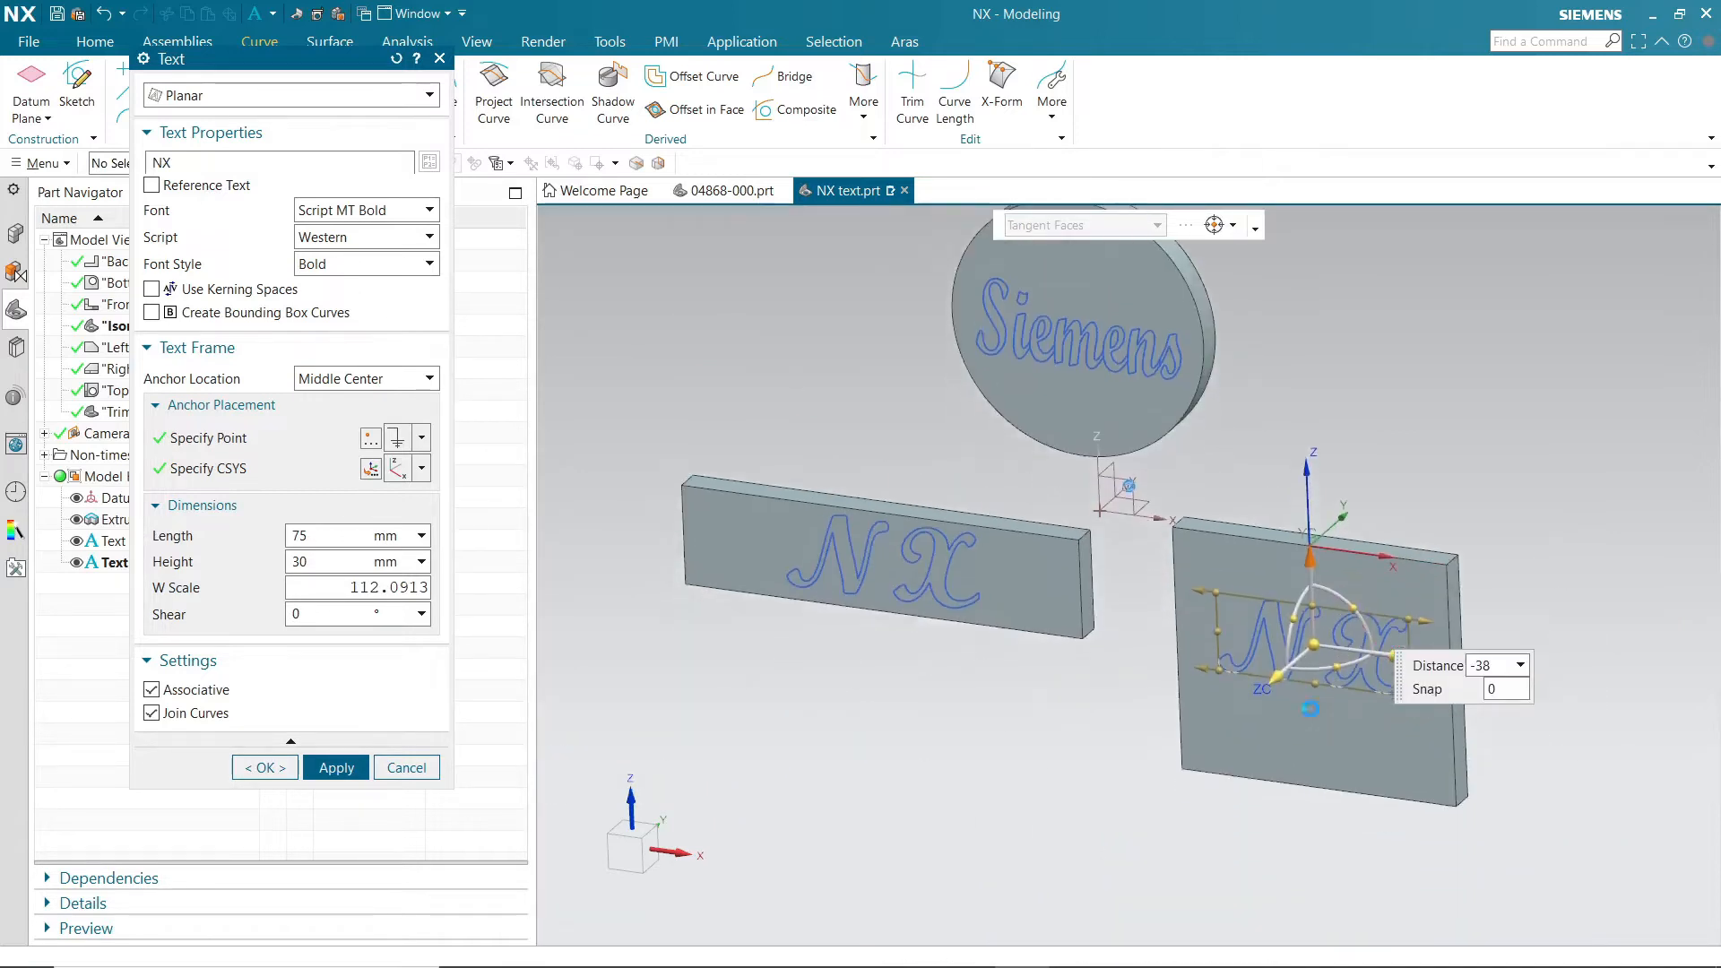
{"action": "left_click_drag", "start_coordinate": [1300, 573], "coordinate": [1297, 584]}
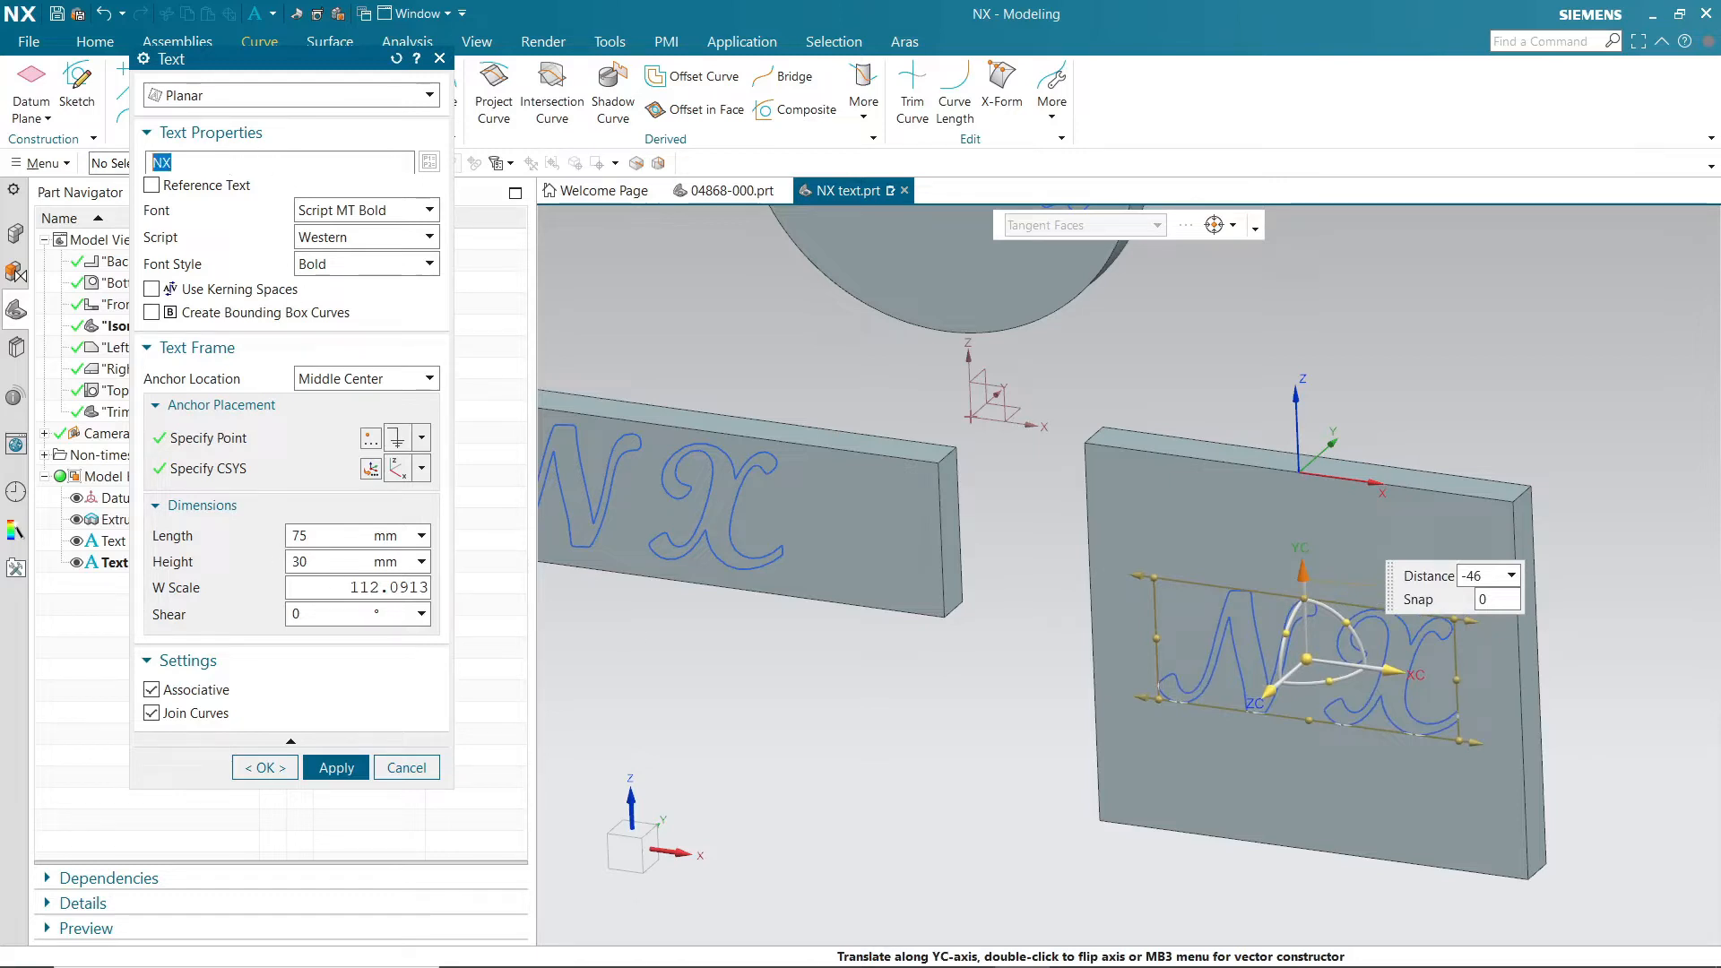
Step: Change the square plate's text to "Text" and finish the Text command
{"action": "type", "text": "Text"}
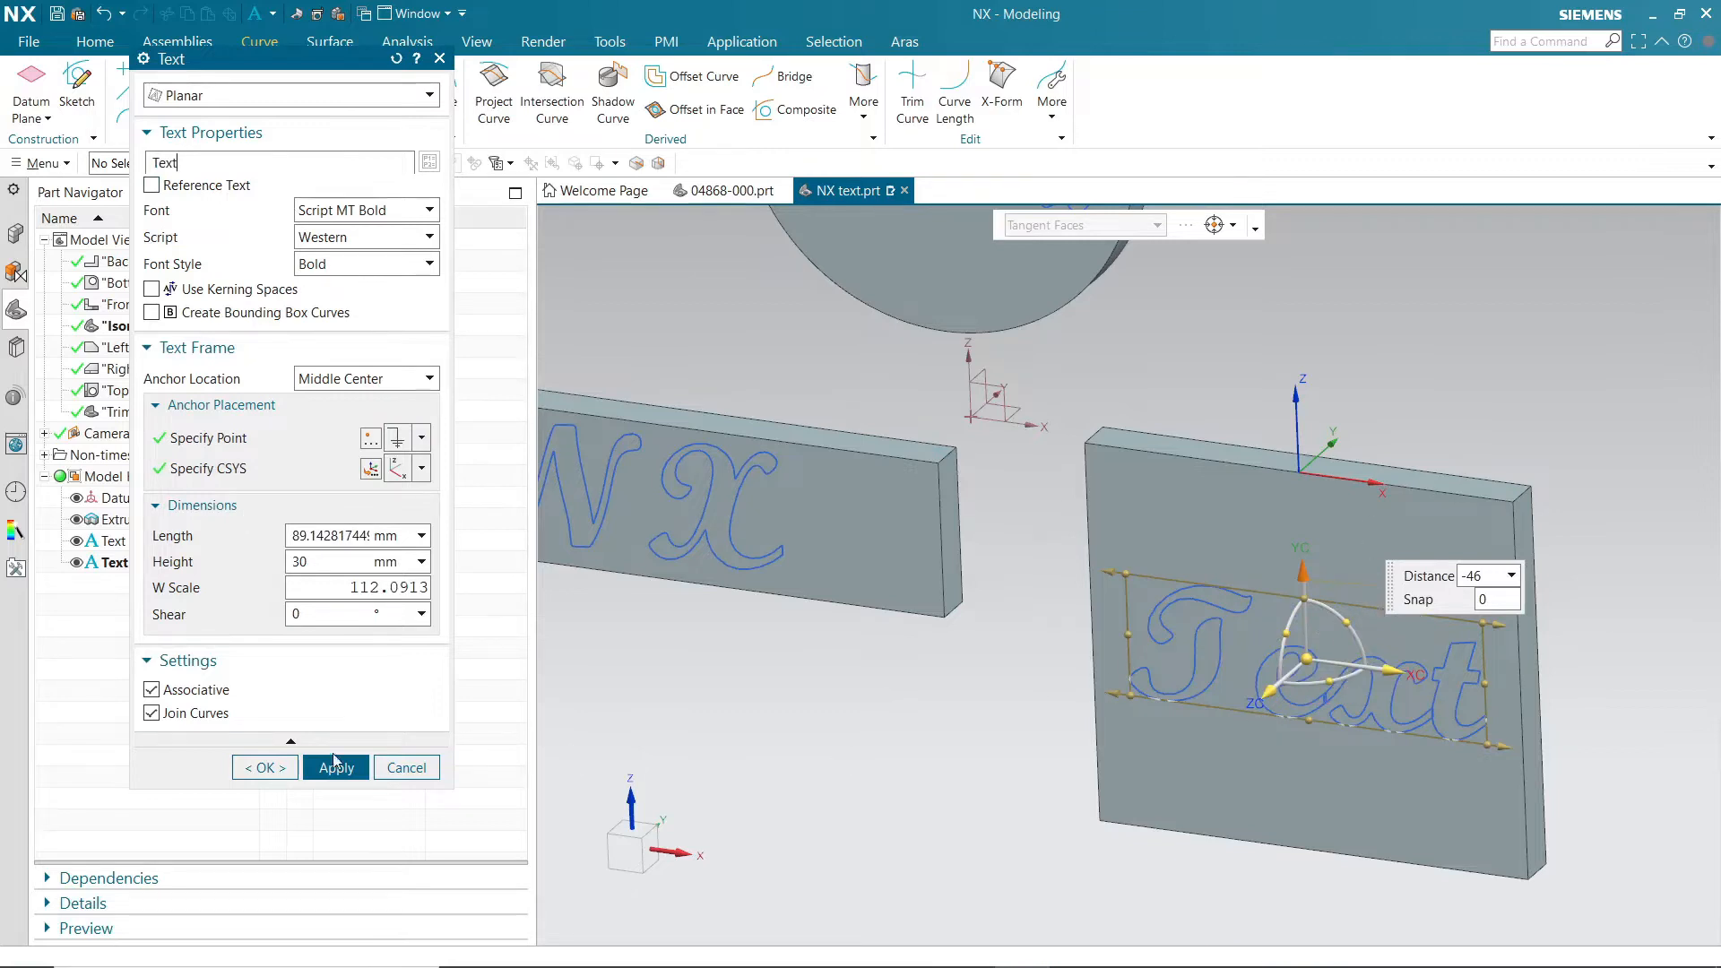
{"action": "left_click", "coordinate": [269, 764]}
{"action": "scroll", "coordinate": [942, 527], "scroll_direction": "down", "scroll_amount": 3}
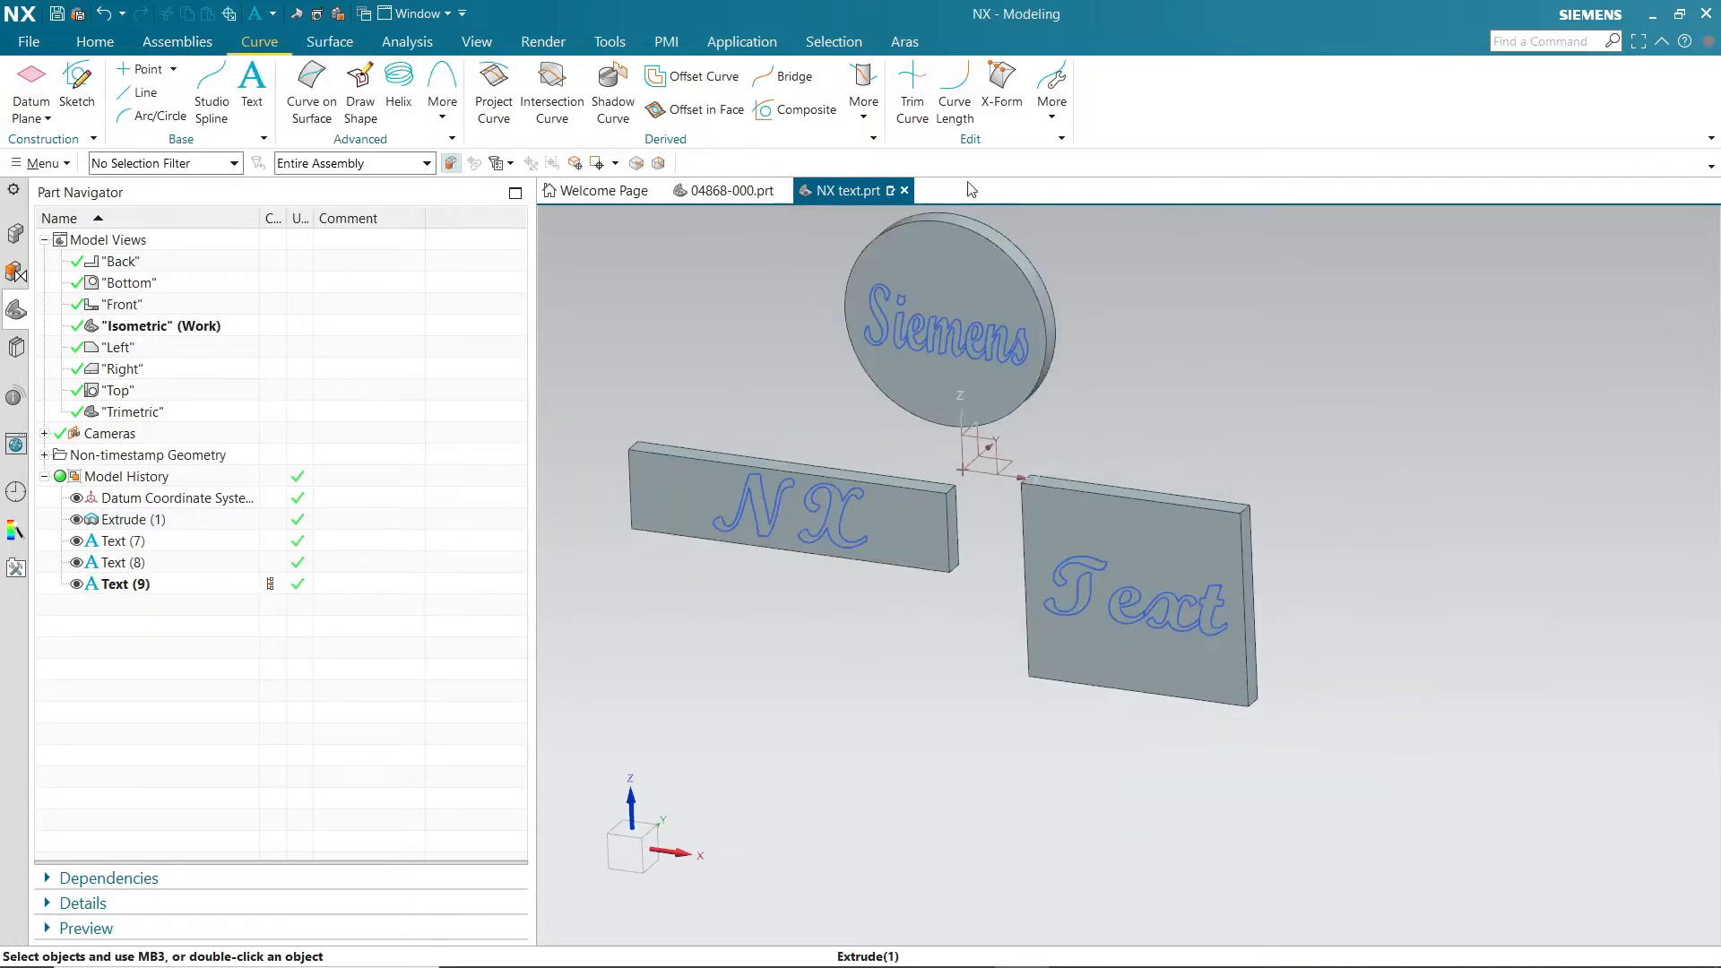
Step: Start a sketch on the back face of the square plate
{"action": "middle_click_drag", "start_coordinate": [1168, 549], "coordinate": [988, 547]}
{"action": "left_click", "coordinate": [97, 43]}
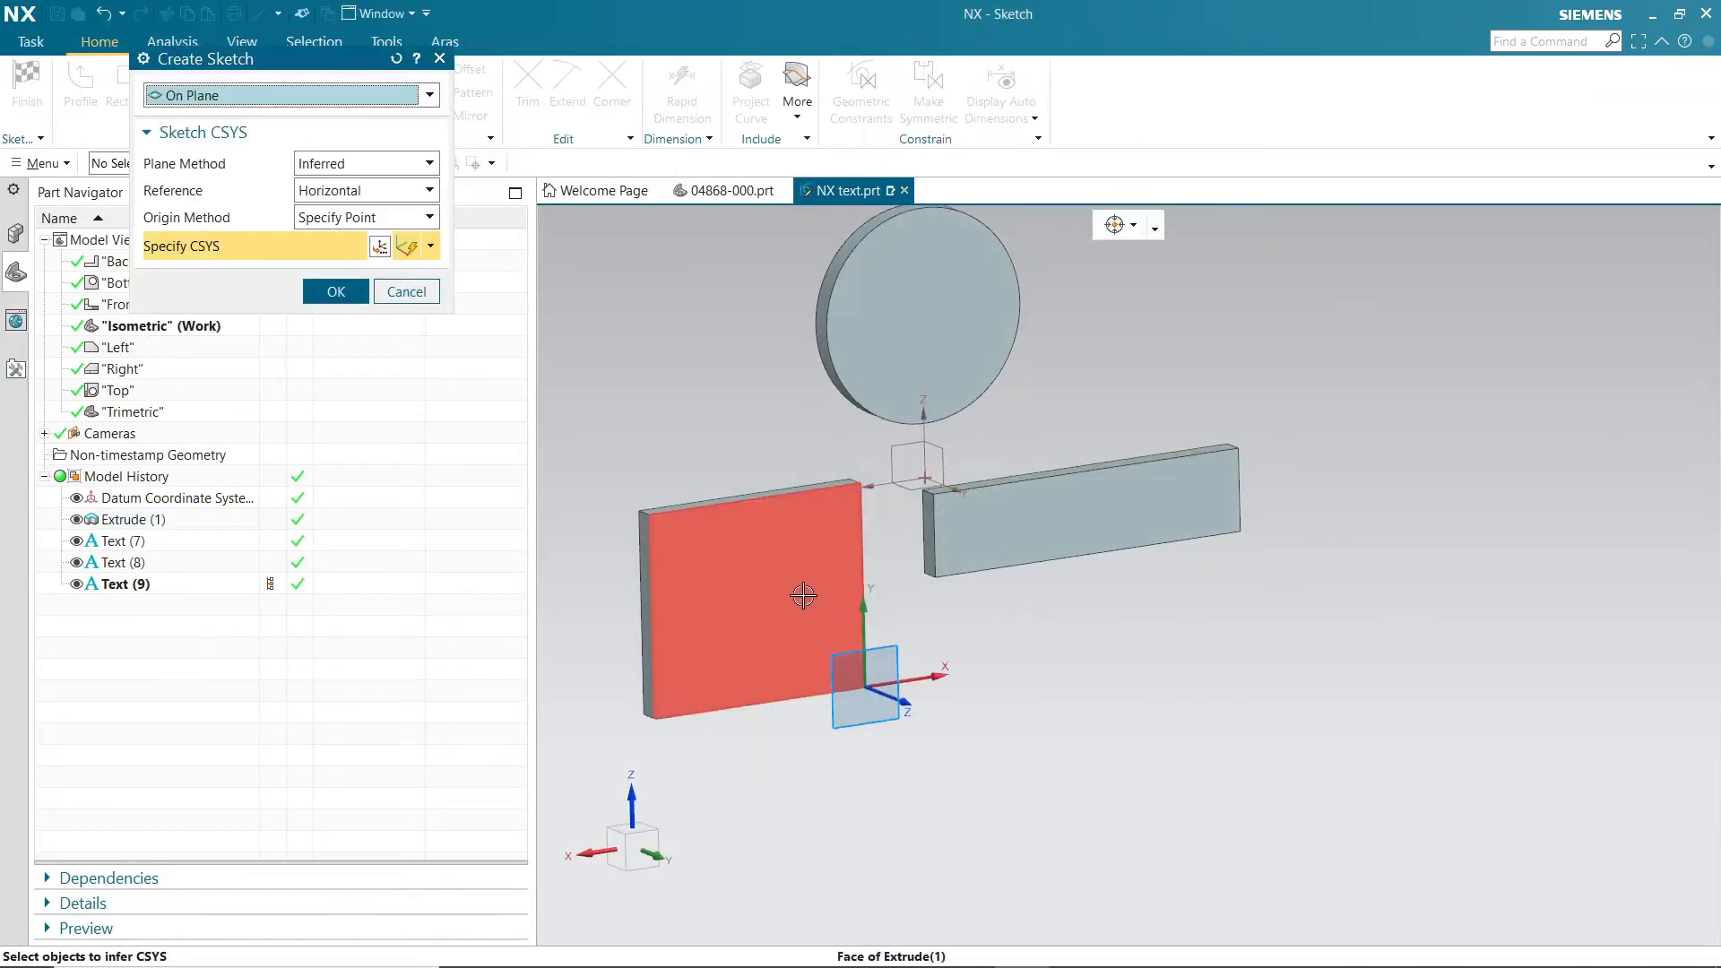
{"action": "left_click", "coordinate": [769, 673]}
{"action": "left_click", "coordinate": [314, 290]}
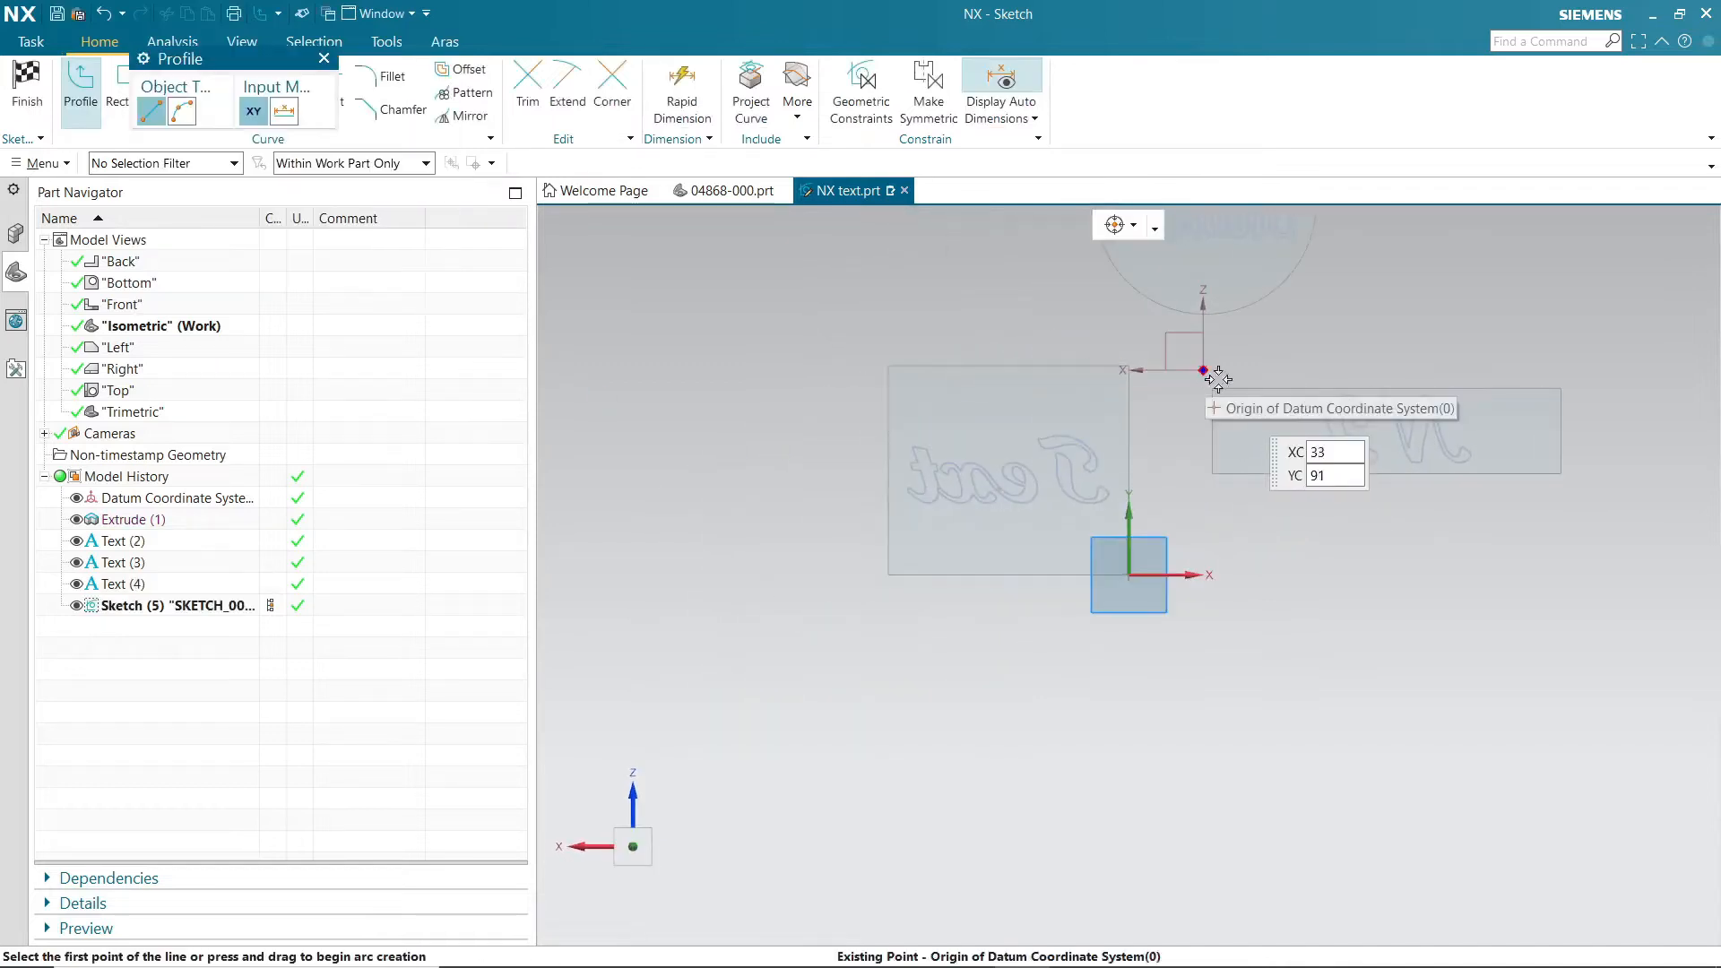
Step: Sketch a horizontal line across the full width of the square plate, about 20 mm above its lower edge
{"action": "left_click", "coordinate": [217, 87]}
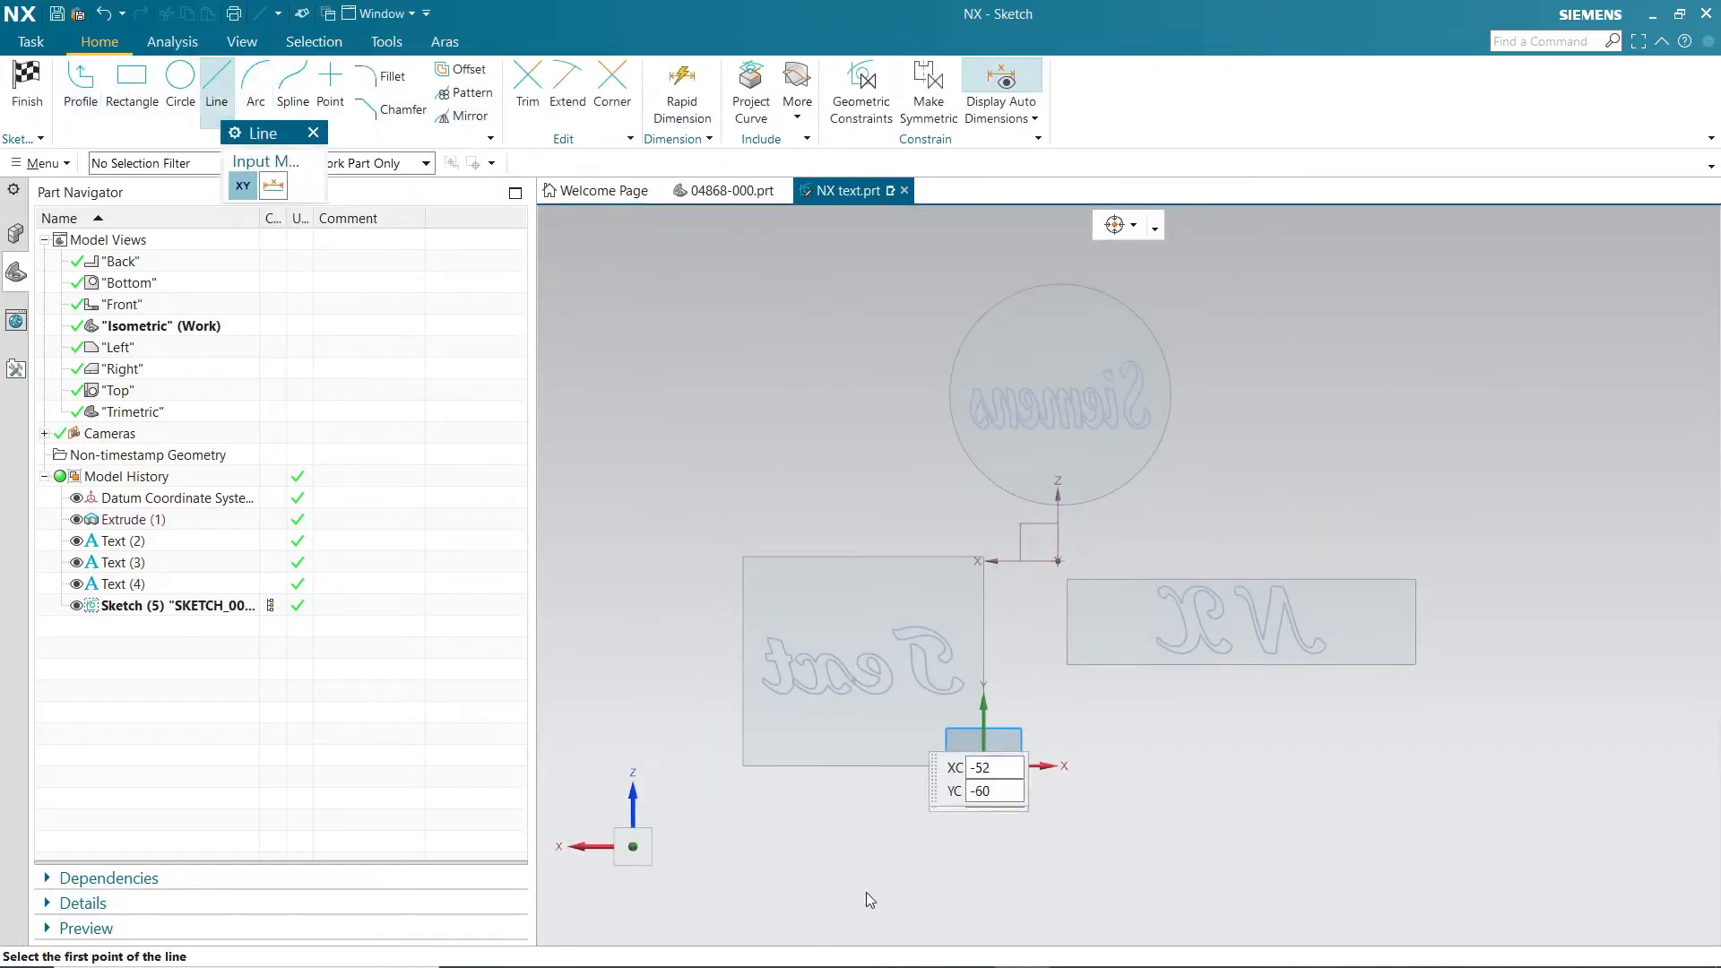
{"action": "left_click", "coordinate": [743, 721]}
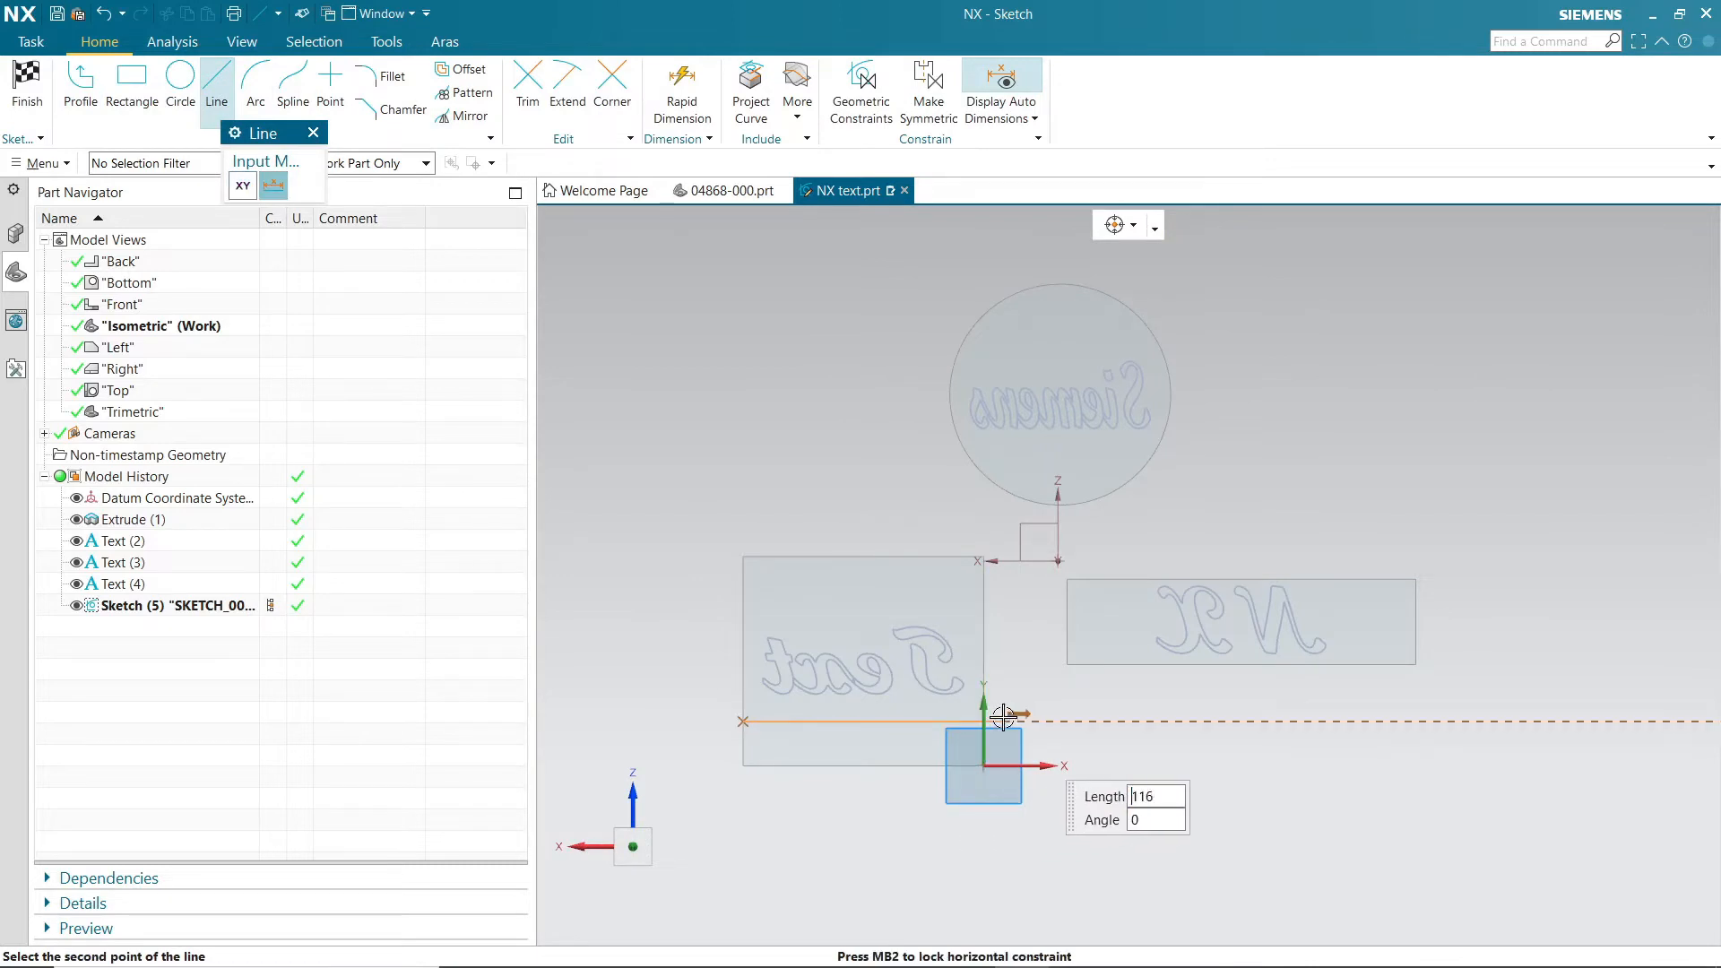
{"action": "scroll", "coordinate": [986, 719], "scroll_direction": "up", "scroll_amount": 3}
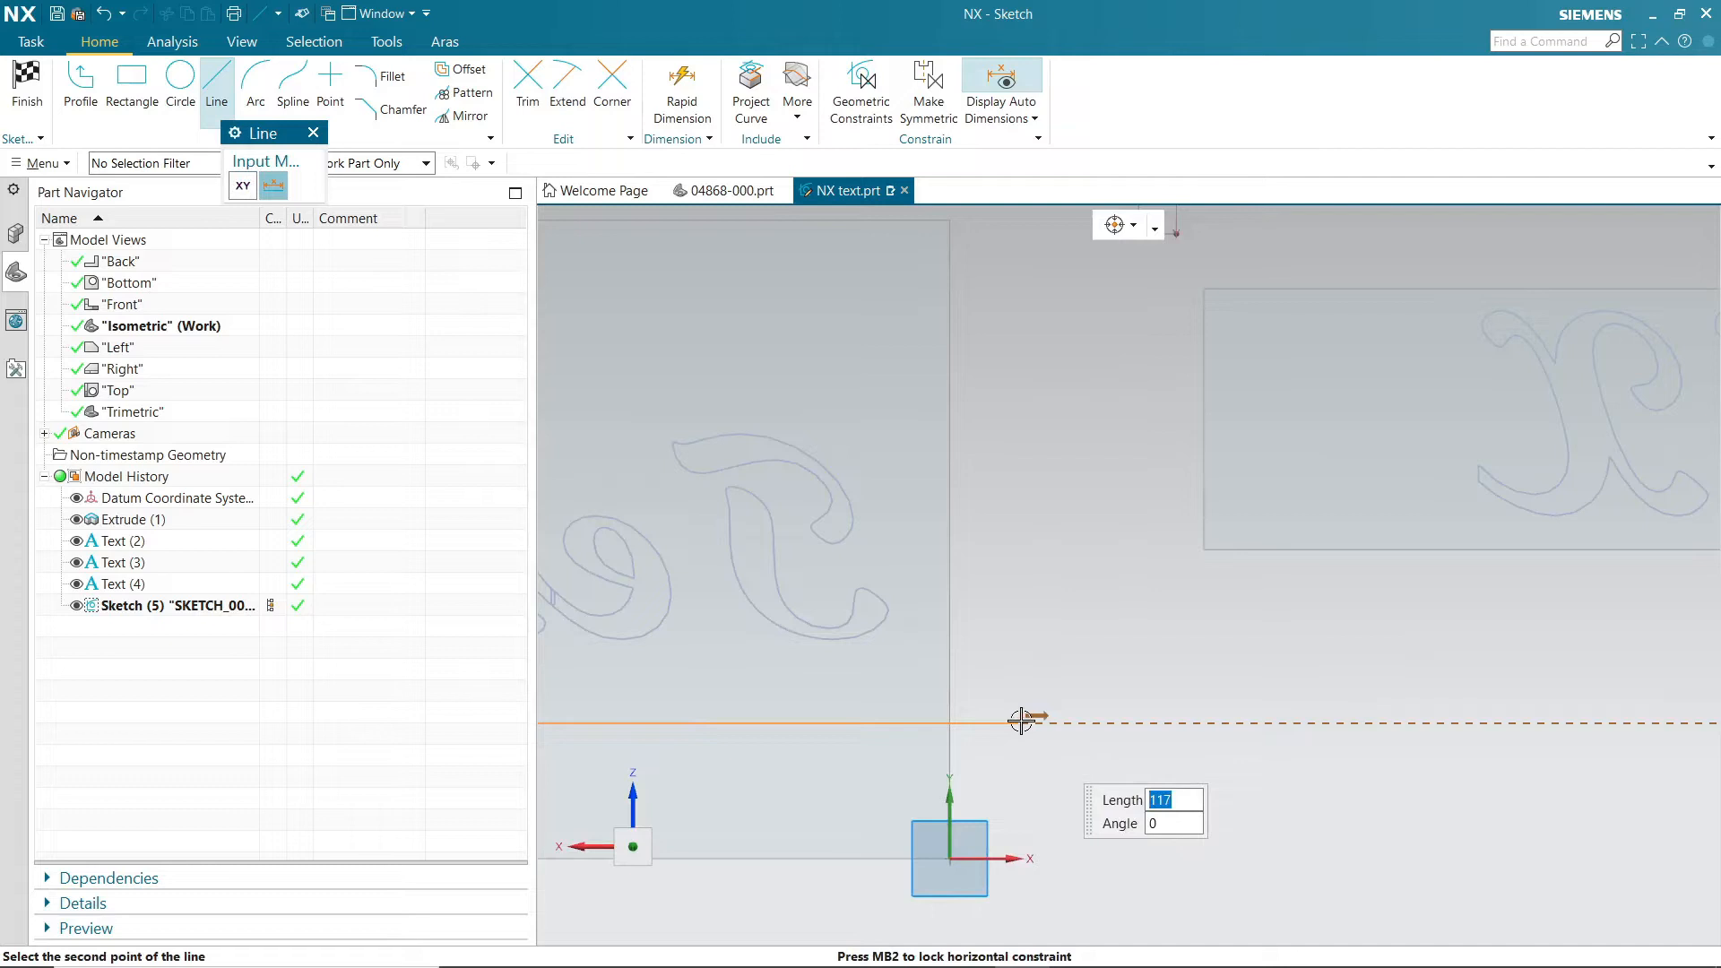
{"action": "left_click", "coordinate": [952, 723]}
Step: Sketch a horizontal line across the full width of the long plate, about 32 mm above the square plate's line
{"action": "scroll", "coordinate": [1145, 718], "scroll_direction": "down", "scroll_amount": 3}
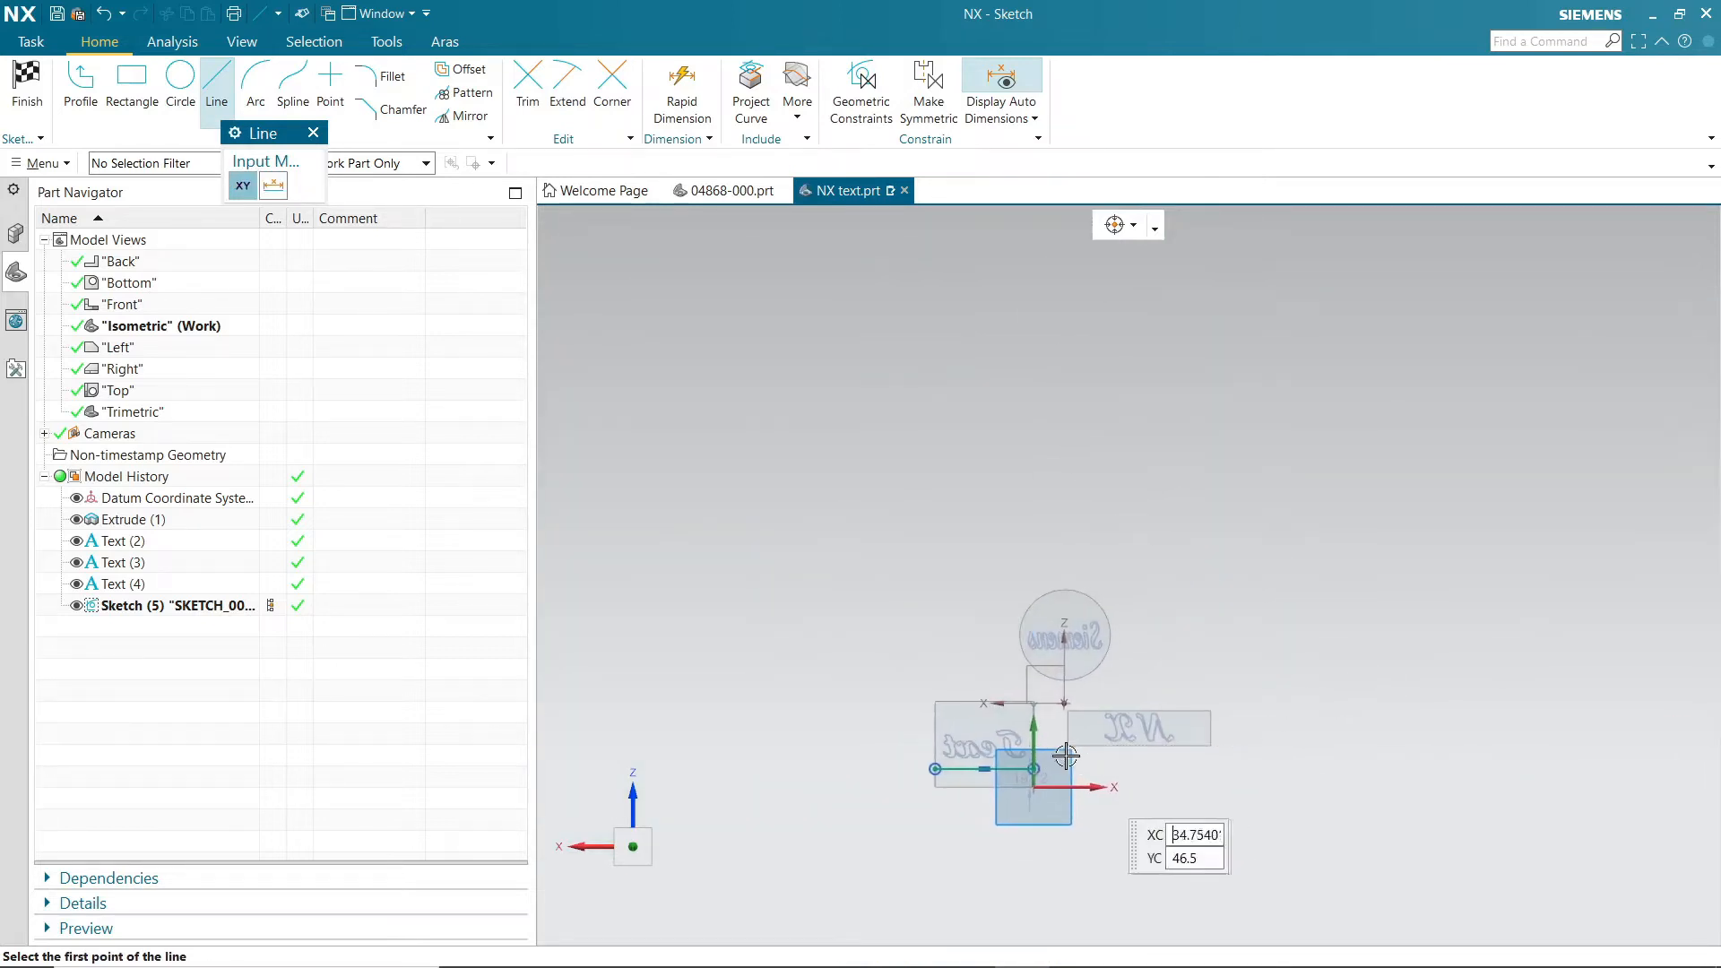
{"action": "scroll", "coordinate": [1229, 672], "scroll_direction": "up", "scroll_amount": 3}
{"action": "left_click", "coordinate": [955, 739]}
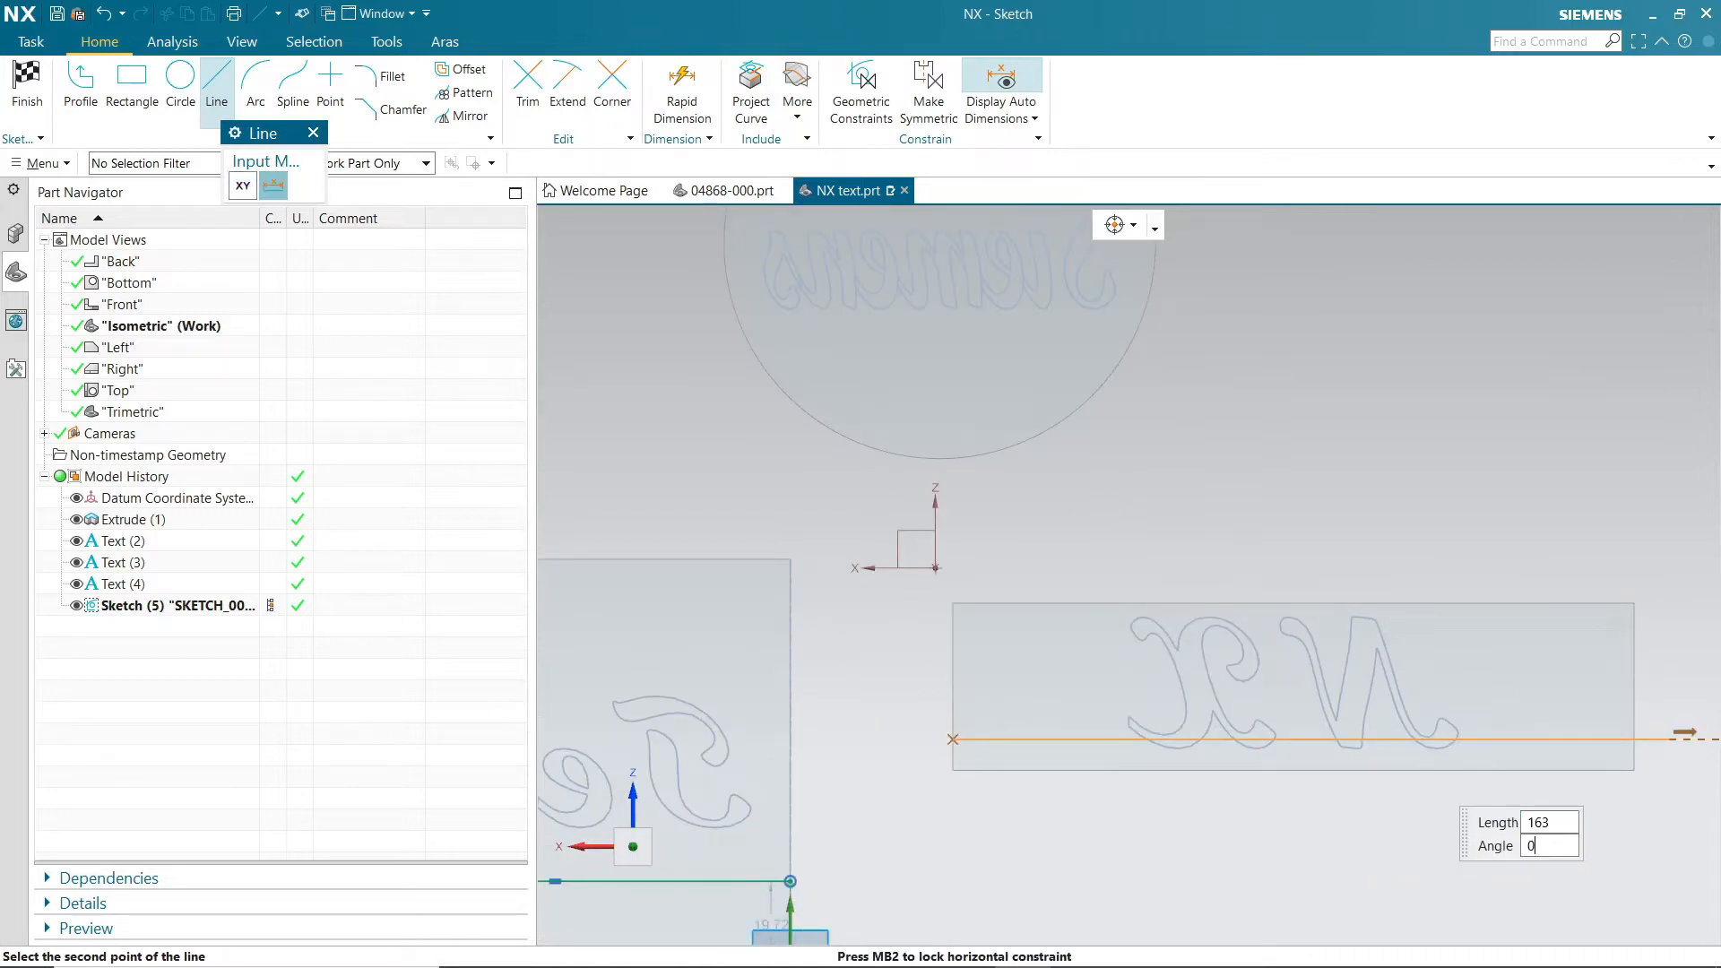
{"action": "left_click", "coordinate": [1634, 739]}
Step: Sketch a downward-bulging three-point arc across the lower half of the round plate's back face and finish the sketch
{"action": "scroll", "coordinate": [1564, 730], "scroll_direction": "down", "scroll_amount": 3}
{"action": "scroll", "coordinate": [991, 288], "scroll_direction": "up", "scroll_amount": 1}
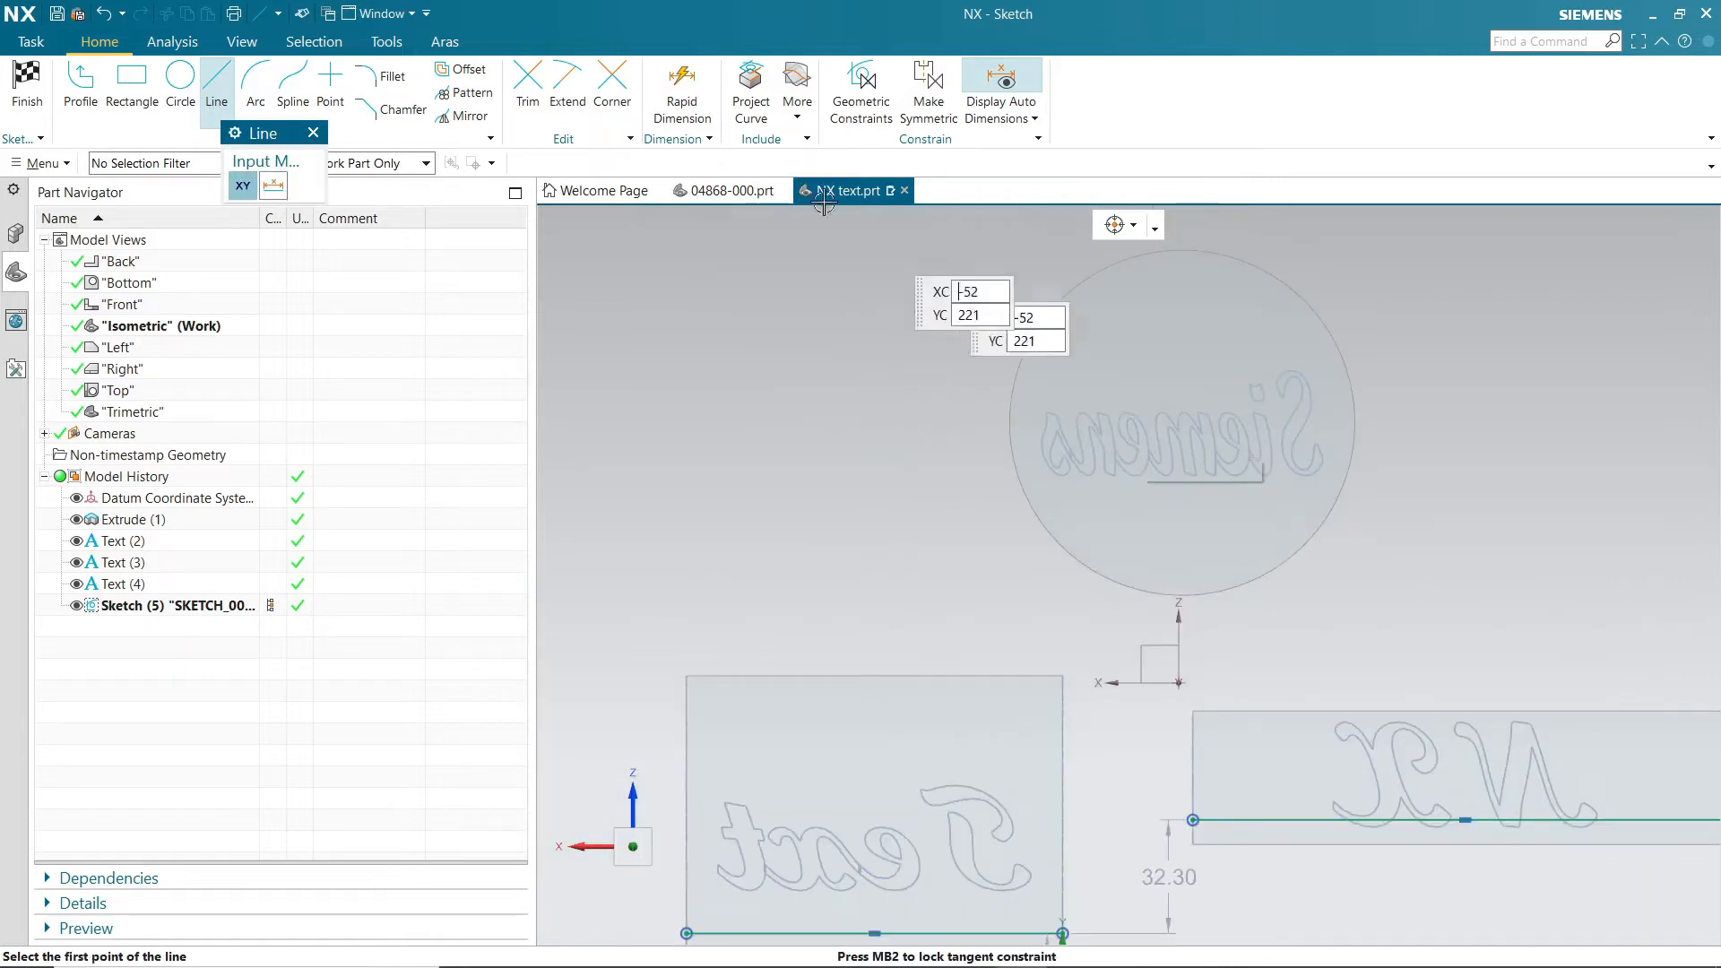
{"action": "left_click", "coordinate": [255, 80]}
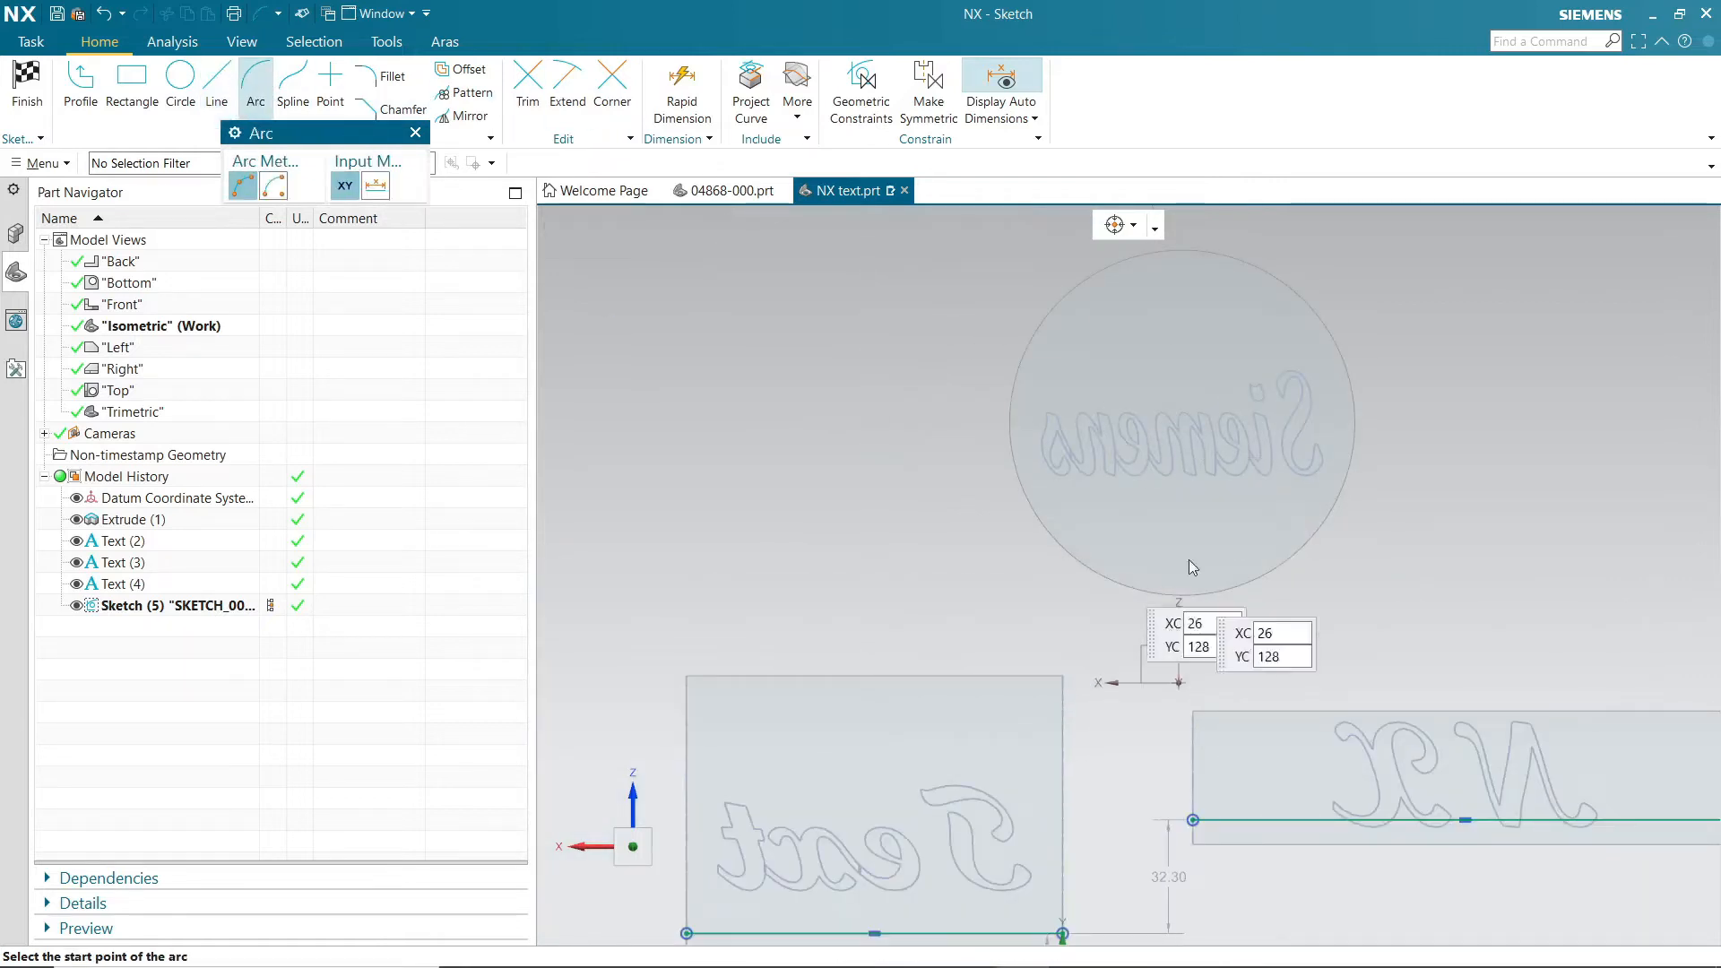
{"action": "left_click", "coordinate": [1033, 469]}
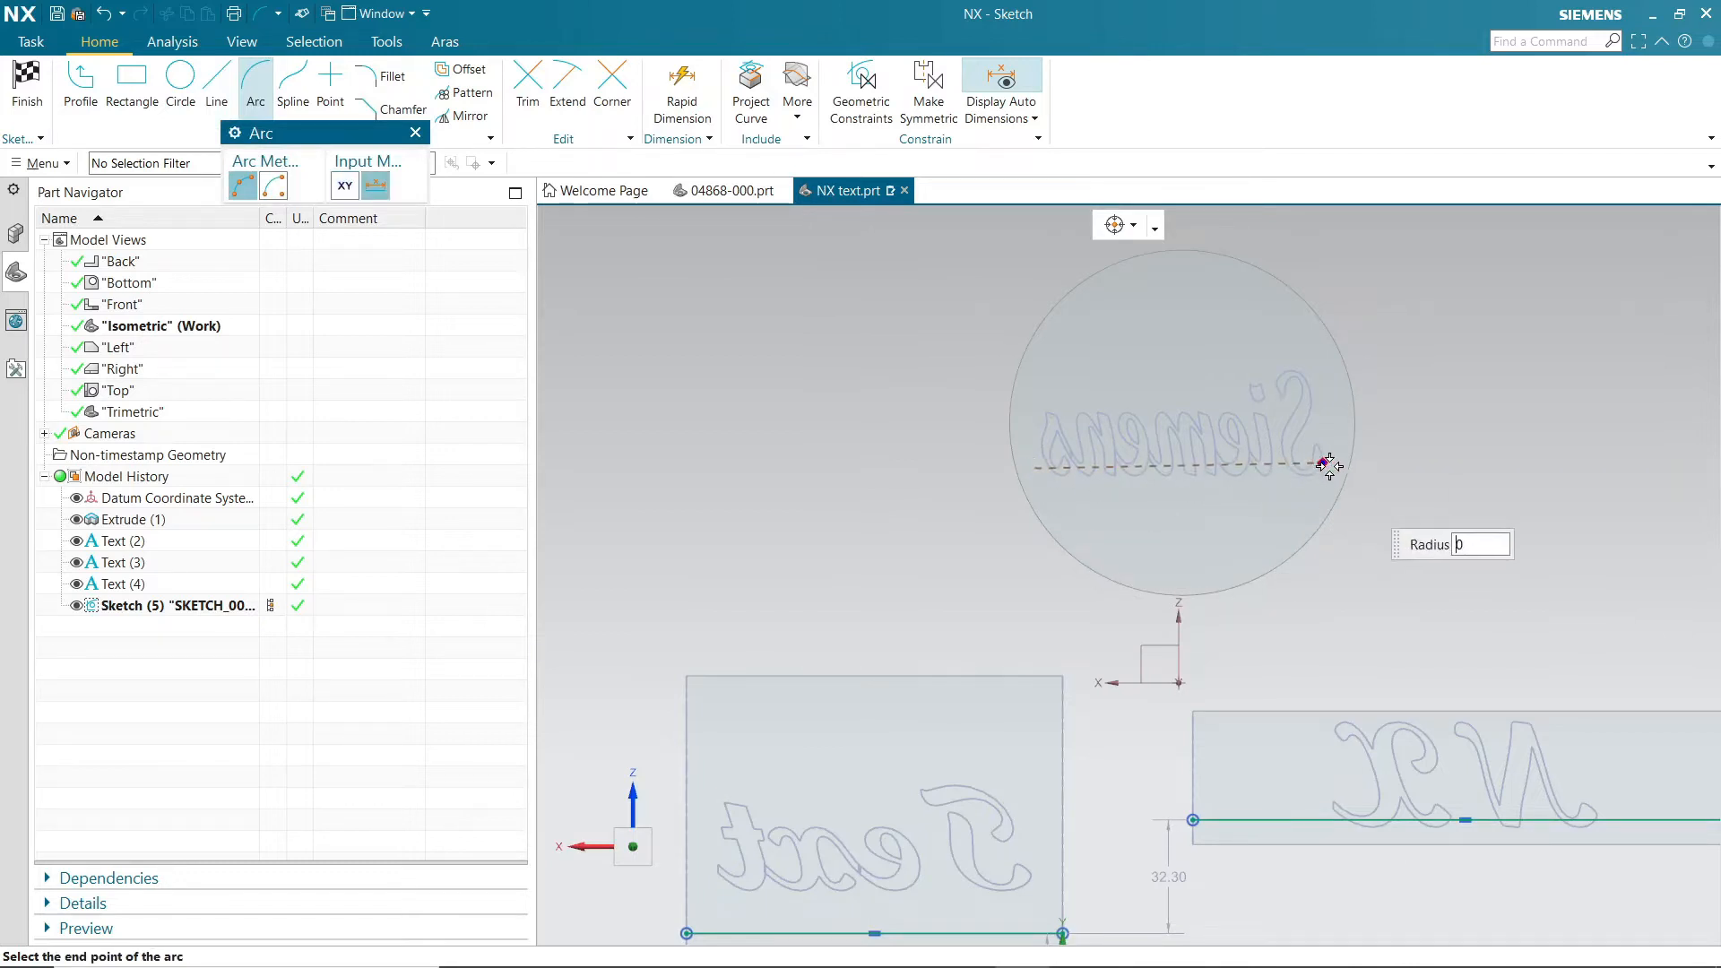
{"action": "left_click", "coordinate": [1335, 469]}
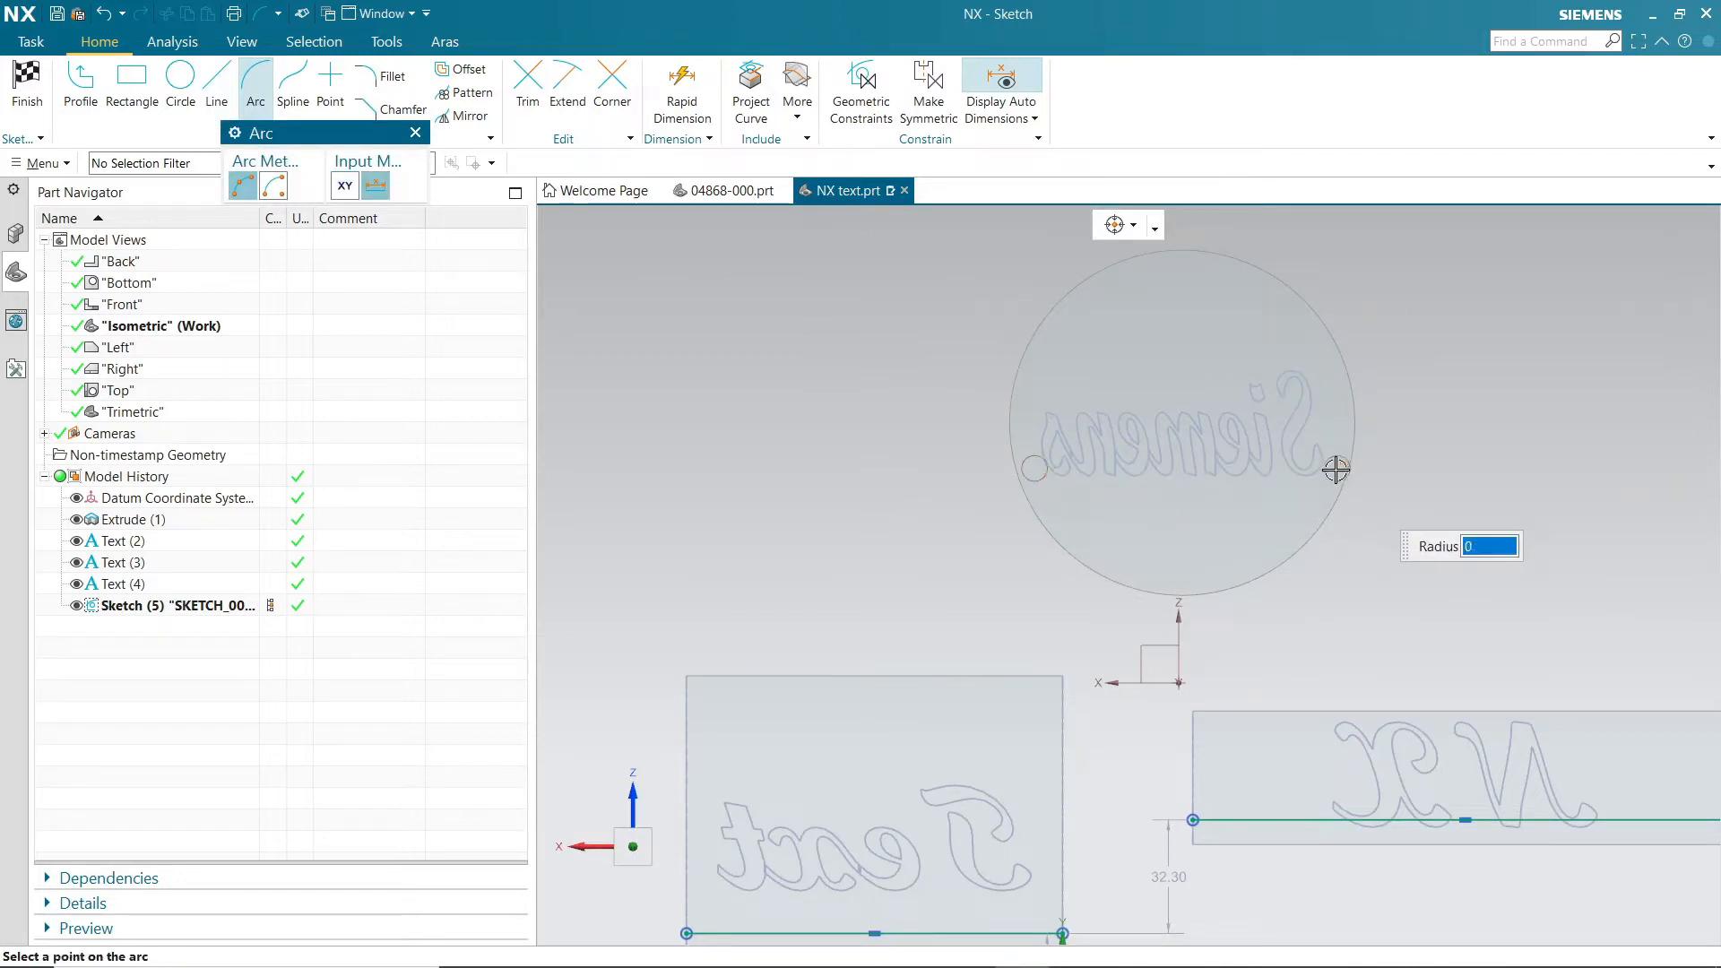
{"action": "left_click", "coordinate": [1222, 536]}
{"action": "key", "text": "Escape"}
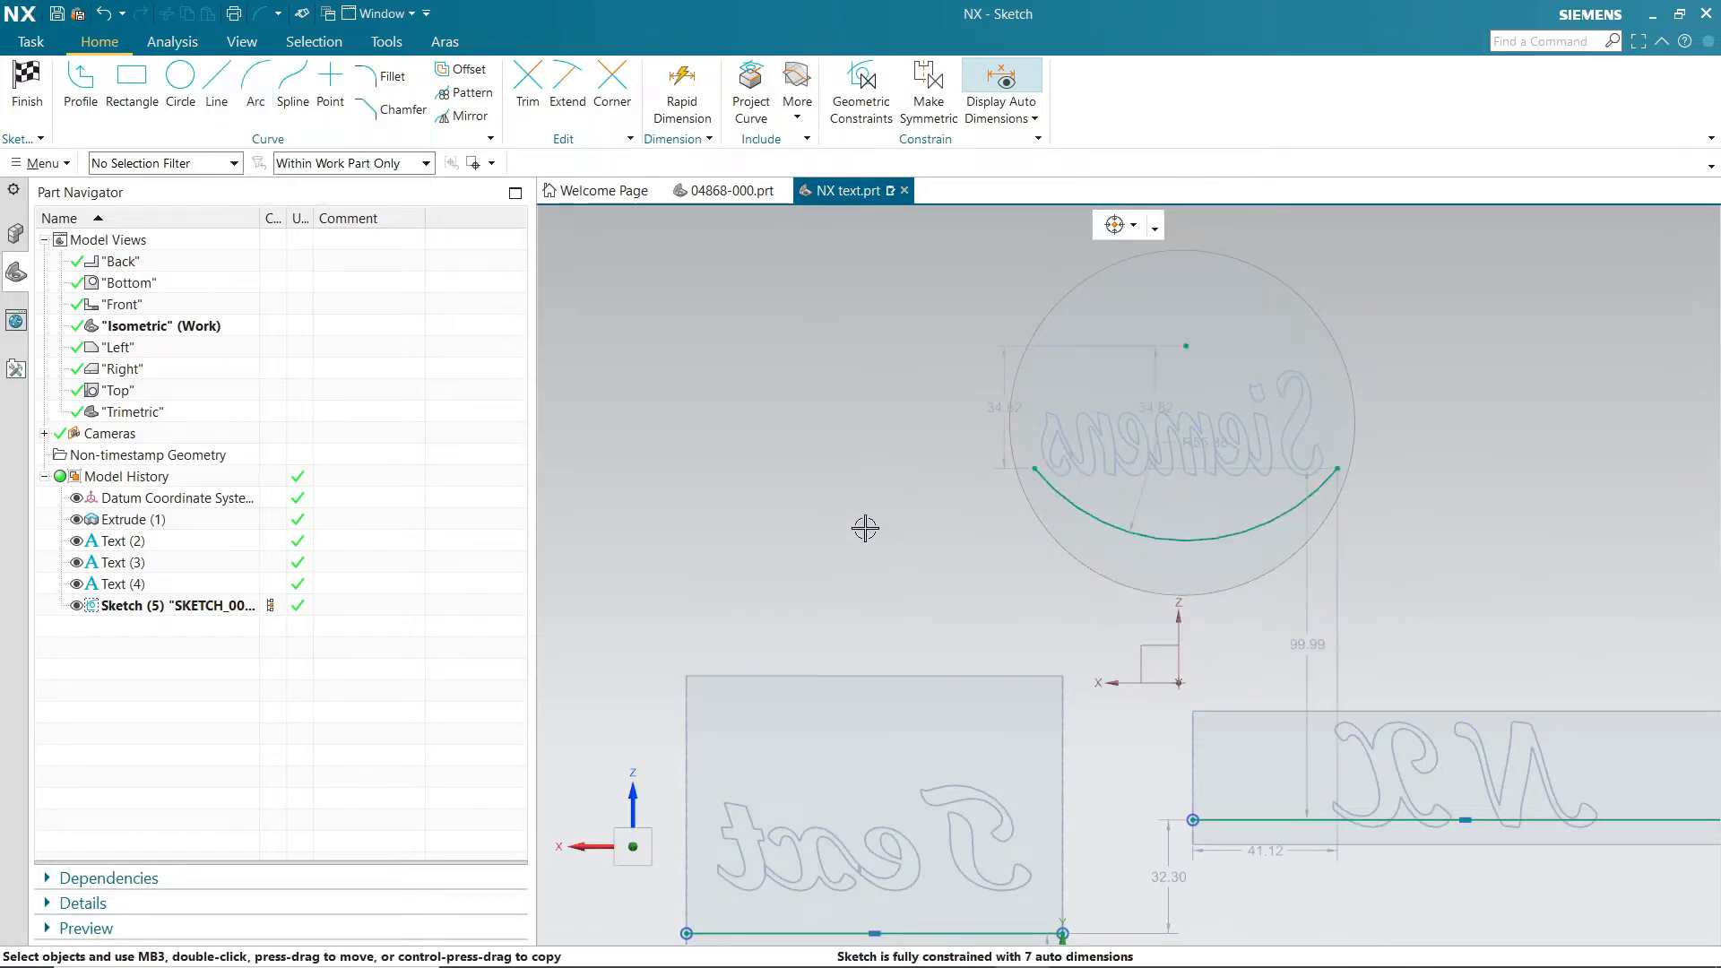
{"action": "left_click", "coordinate": [27, 82]}
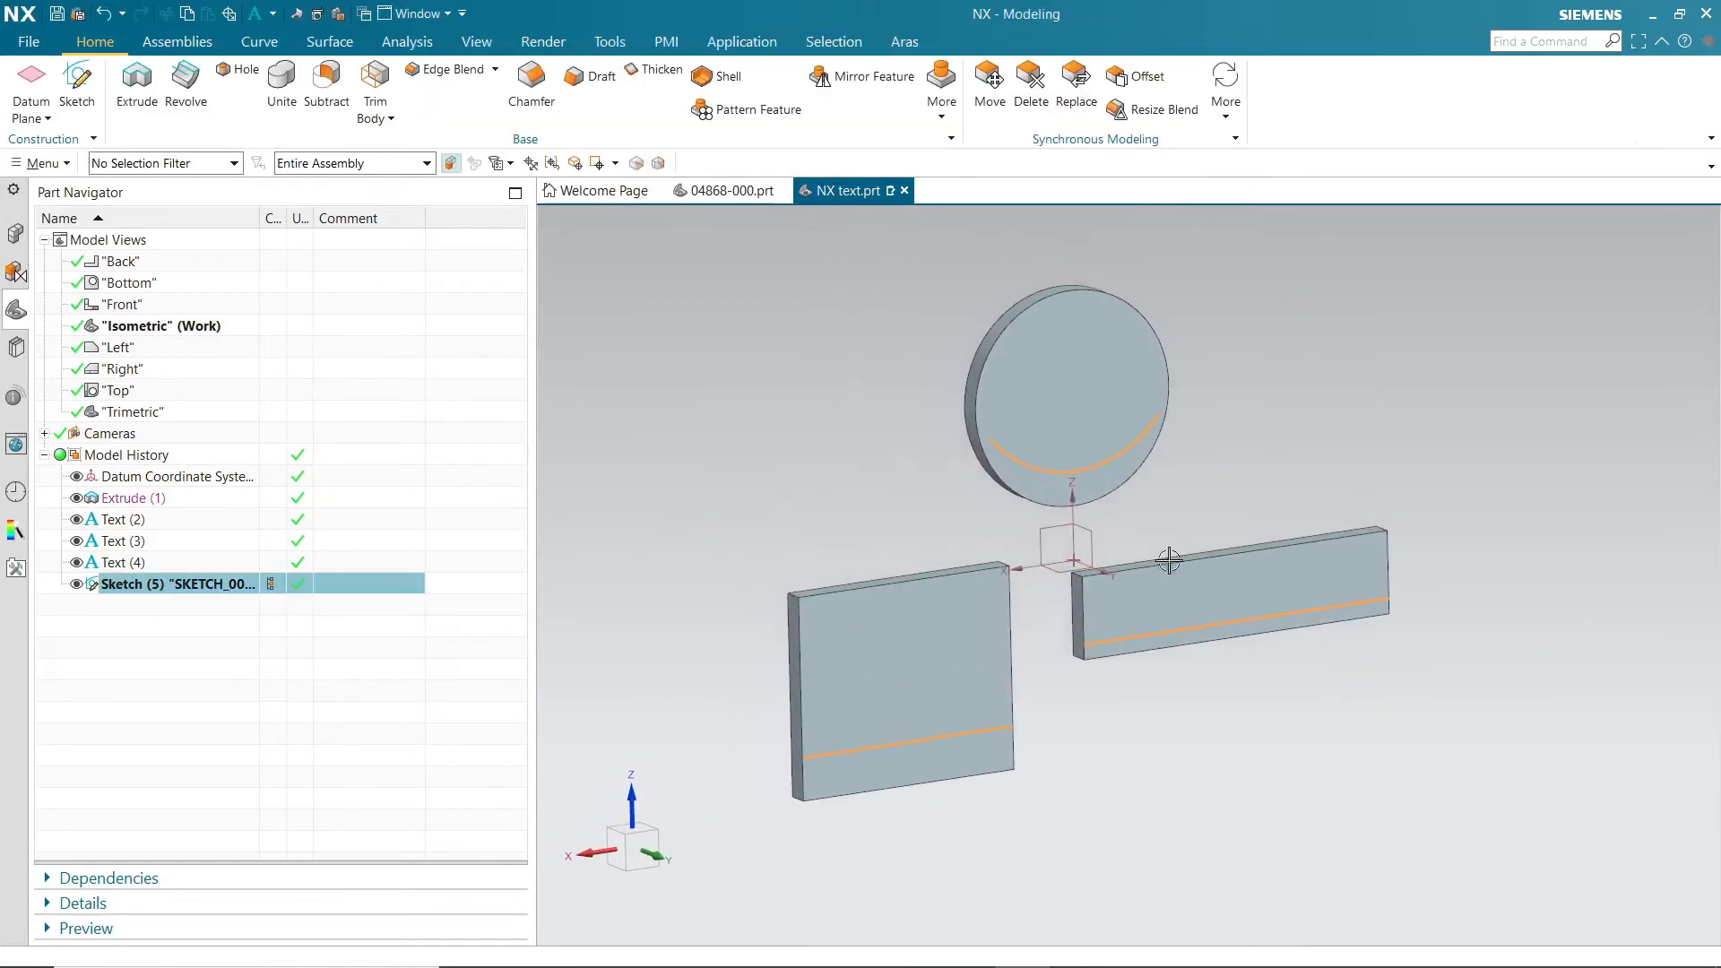
Step: Start an On Face text on the square plate's back face, following the horizontal line sketched on it
{"action": "left_click", "coordinate": [808, 364]}
{"action": "left_click", "coordinate": [407, 41]}
{"action": "left_click", "coordinate": [258, 45]}
{"action": "left_click", "coordinate": [254, 81]}
{"action": "left_click", "coordinate": [310, 170]}
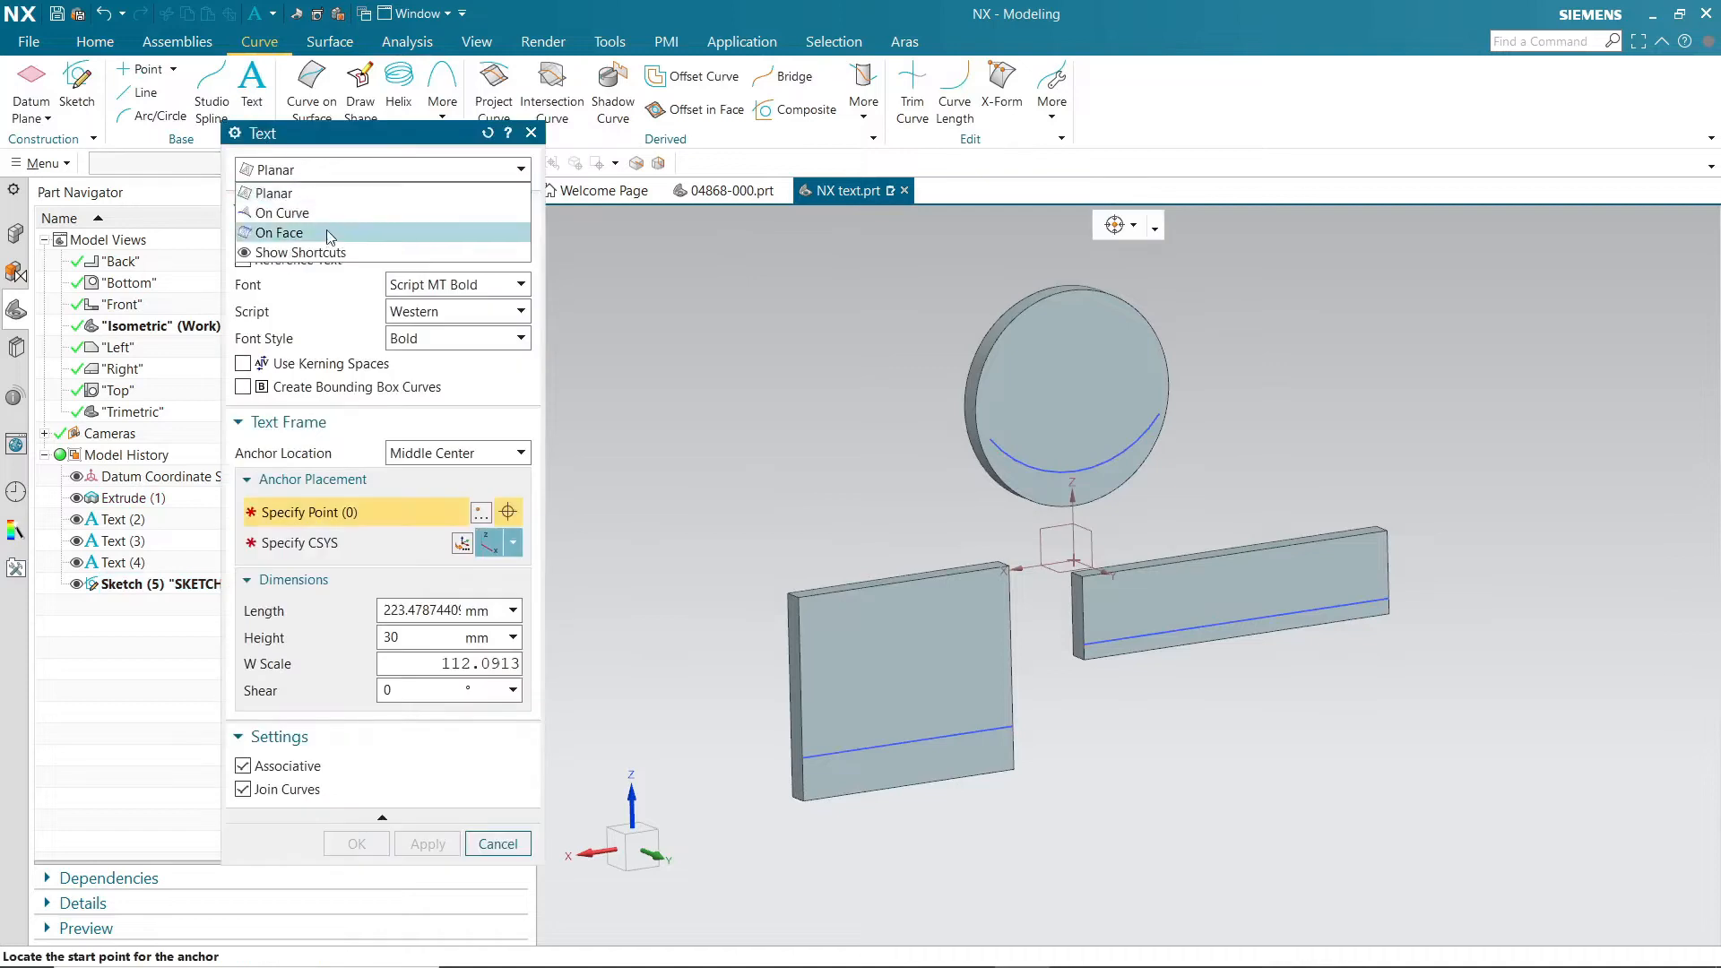
{"action": "left_click", "coordinate": [316, 234]}
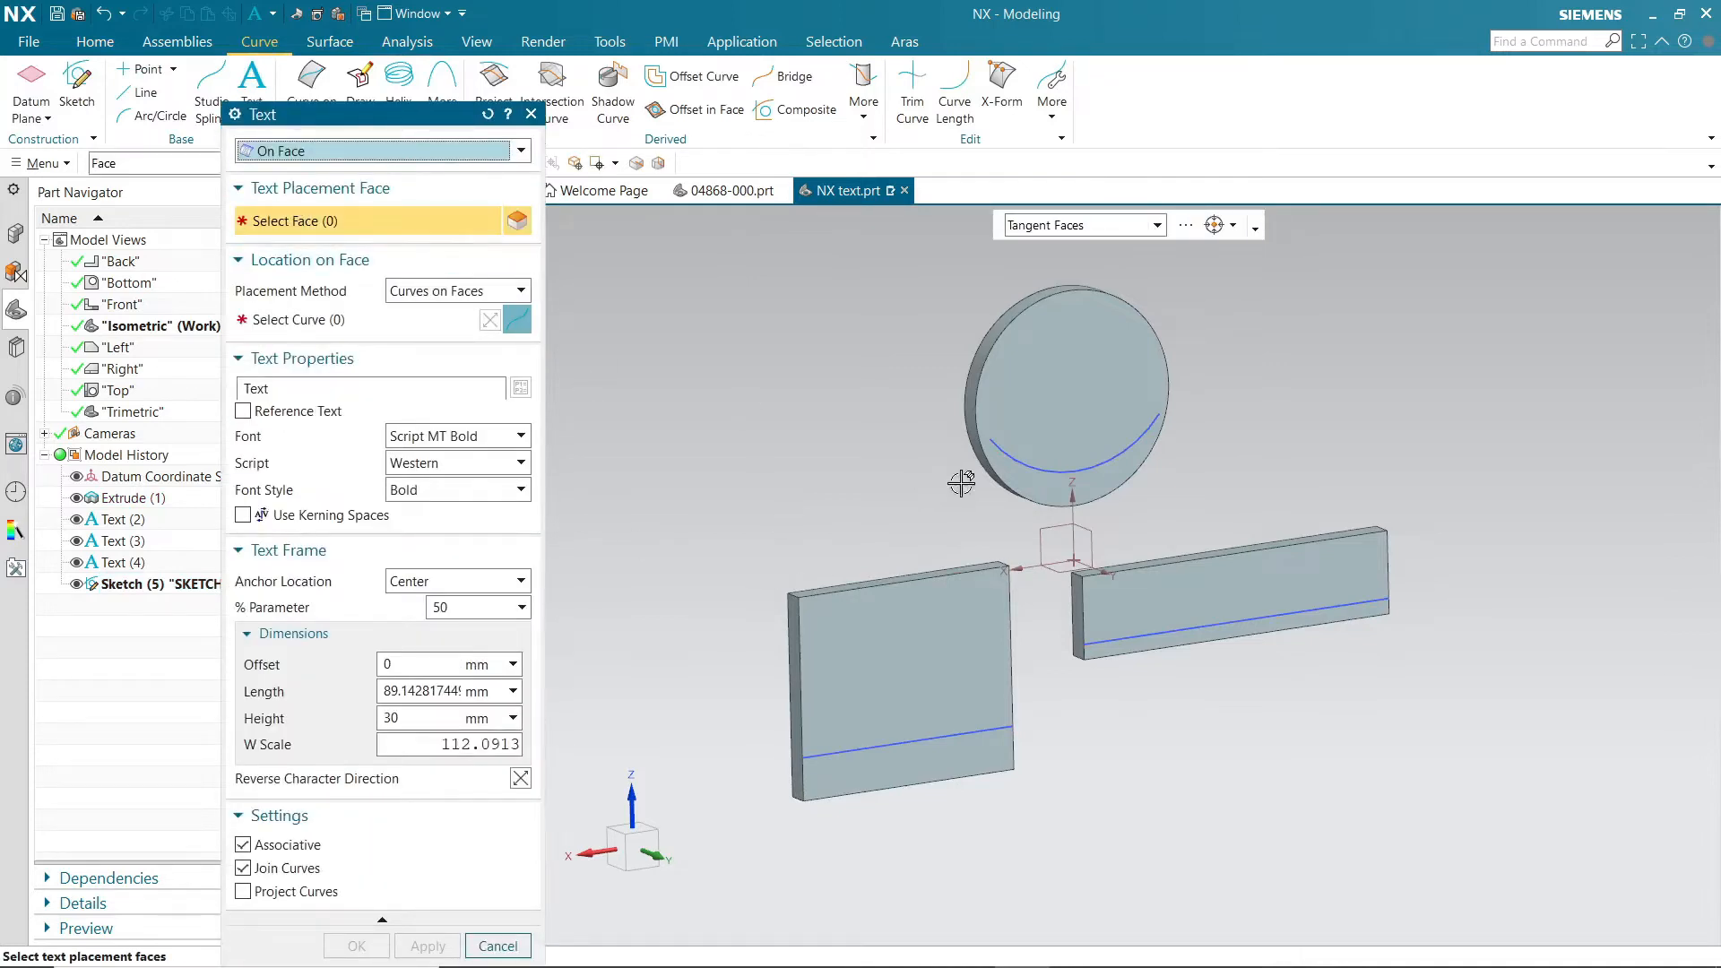
{"action": "left_click", "coordinate": [914, 660]}
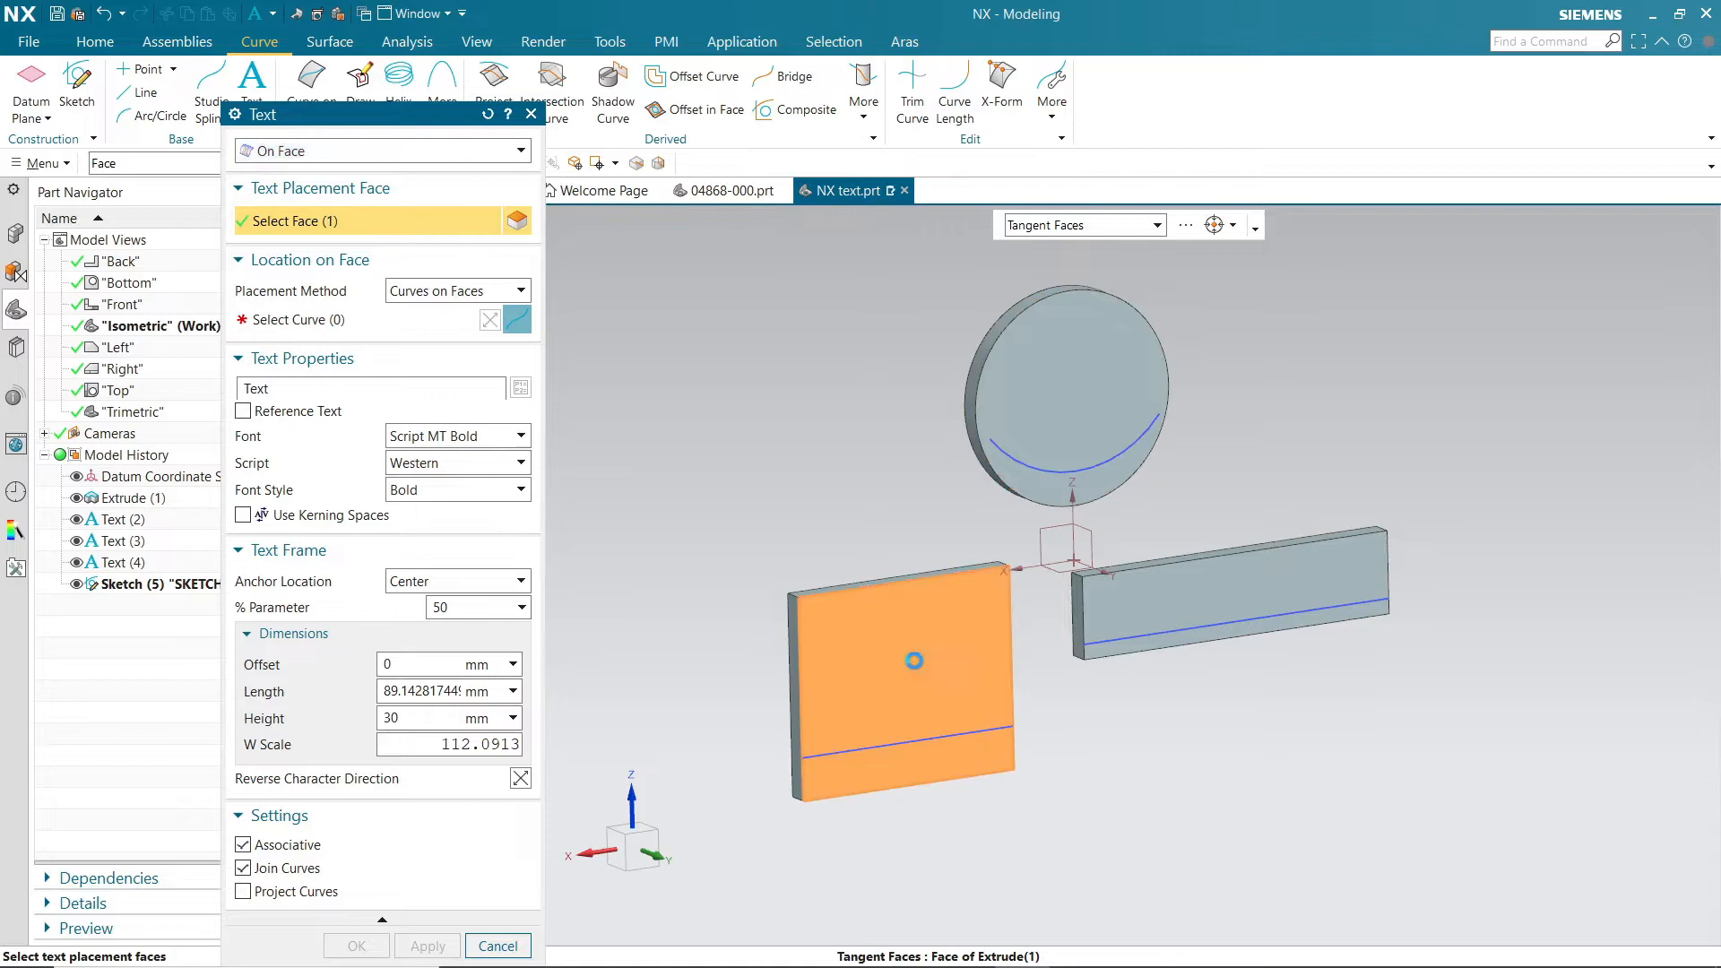
{"action": "left_click", "coordinate": [921, 751]}
Step: Change the square plate's new text to "CAD" and reverse the direction of its guide line
{"action": "double_click", "coordinate": [332, 395]}
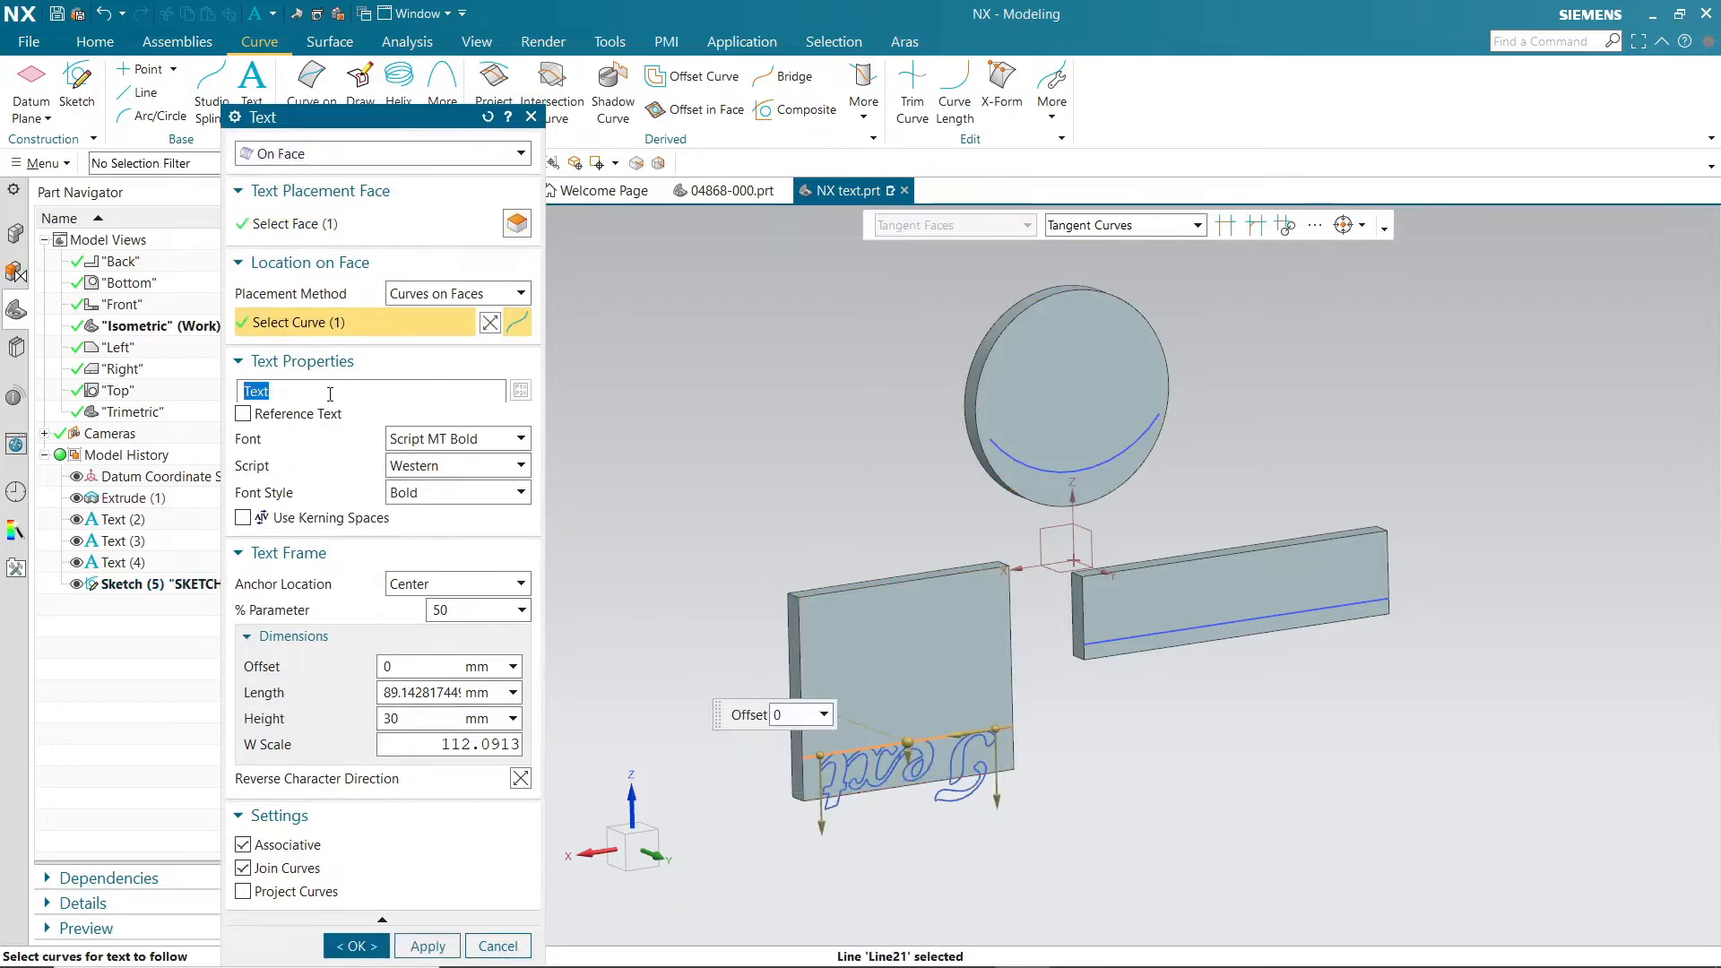
{"action": "type", "text": "CAD"}
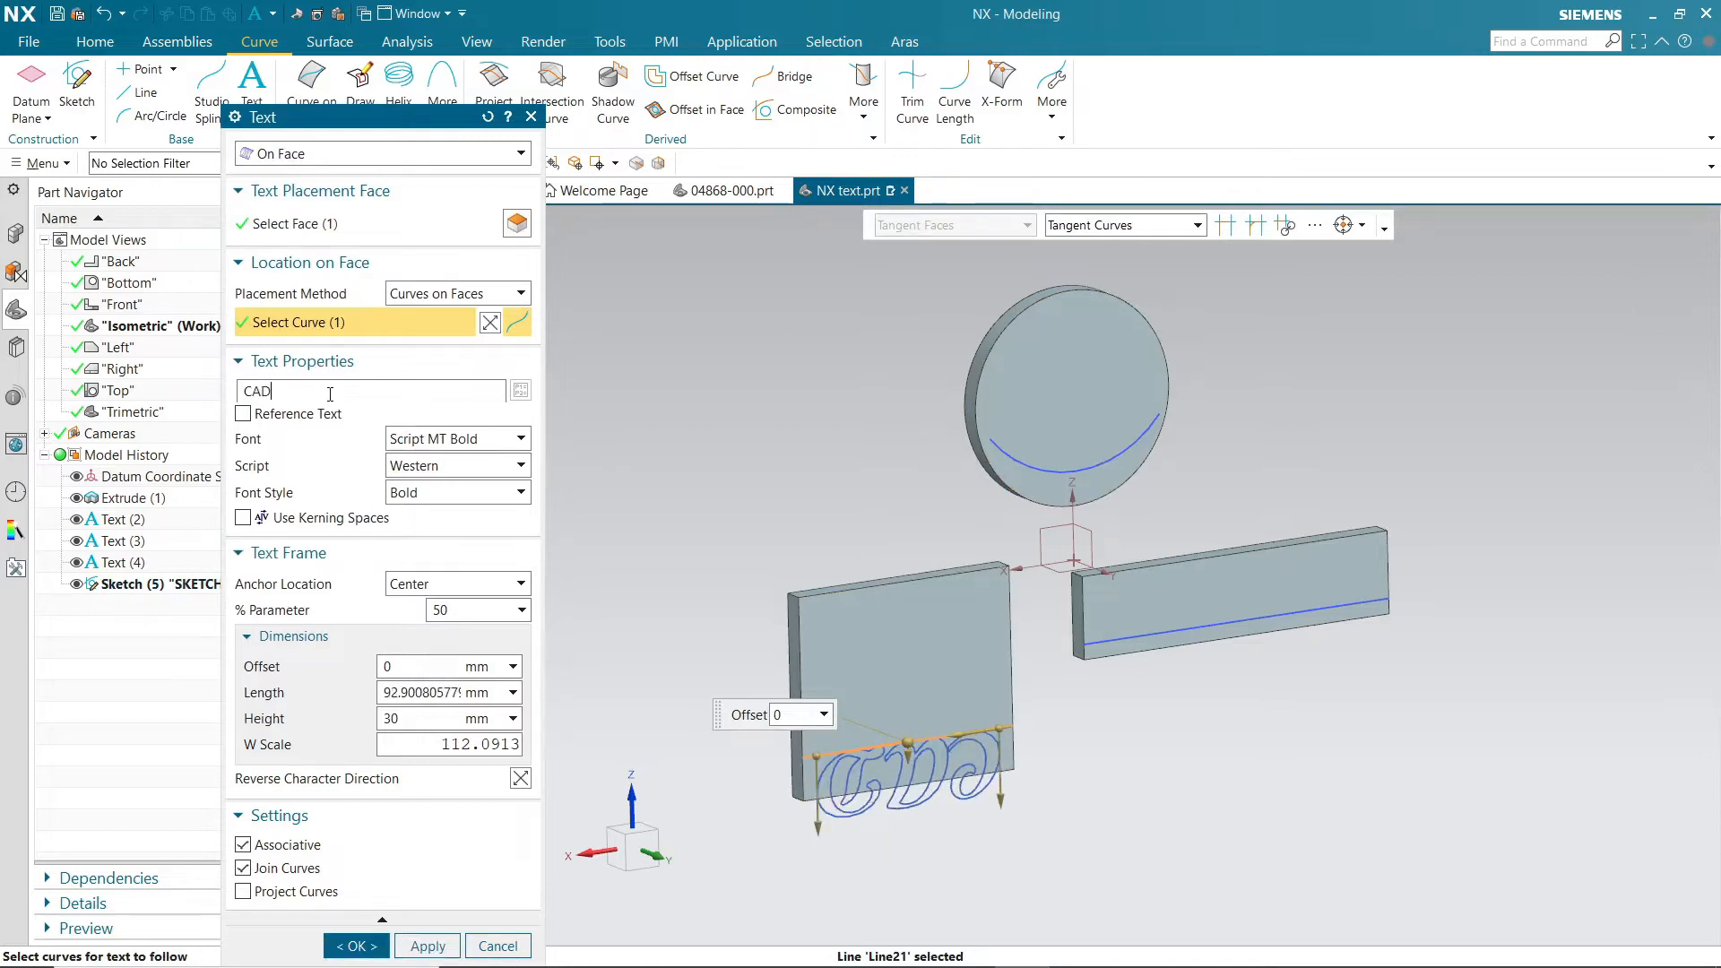
{"action": "left_click", "coordinate": [490, 323]}
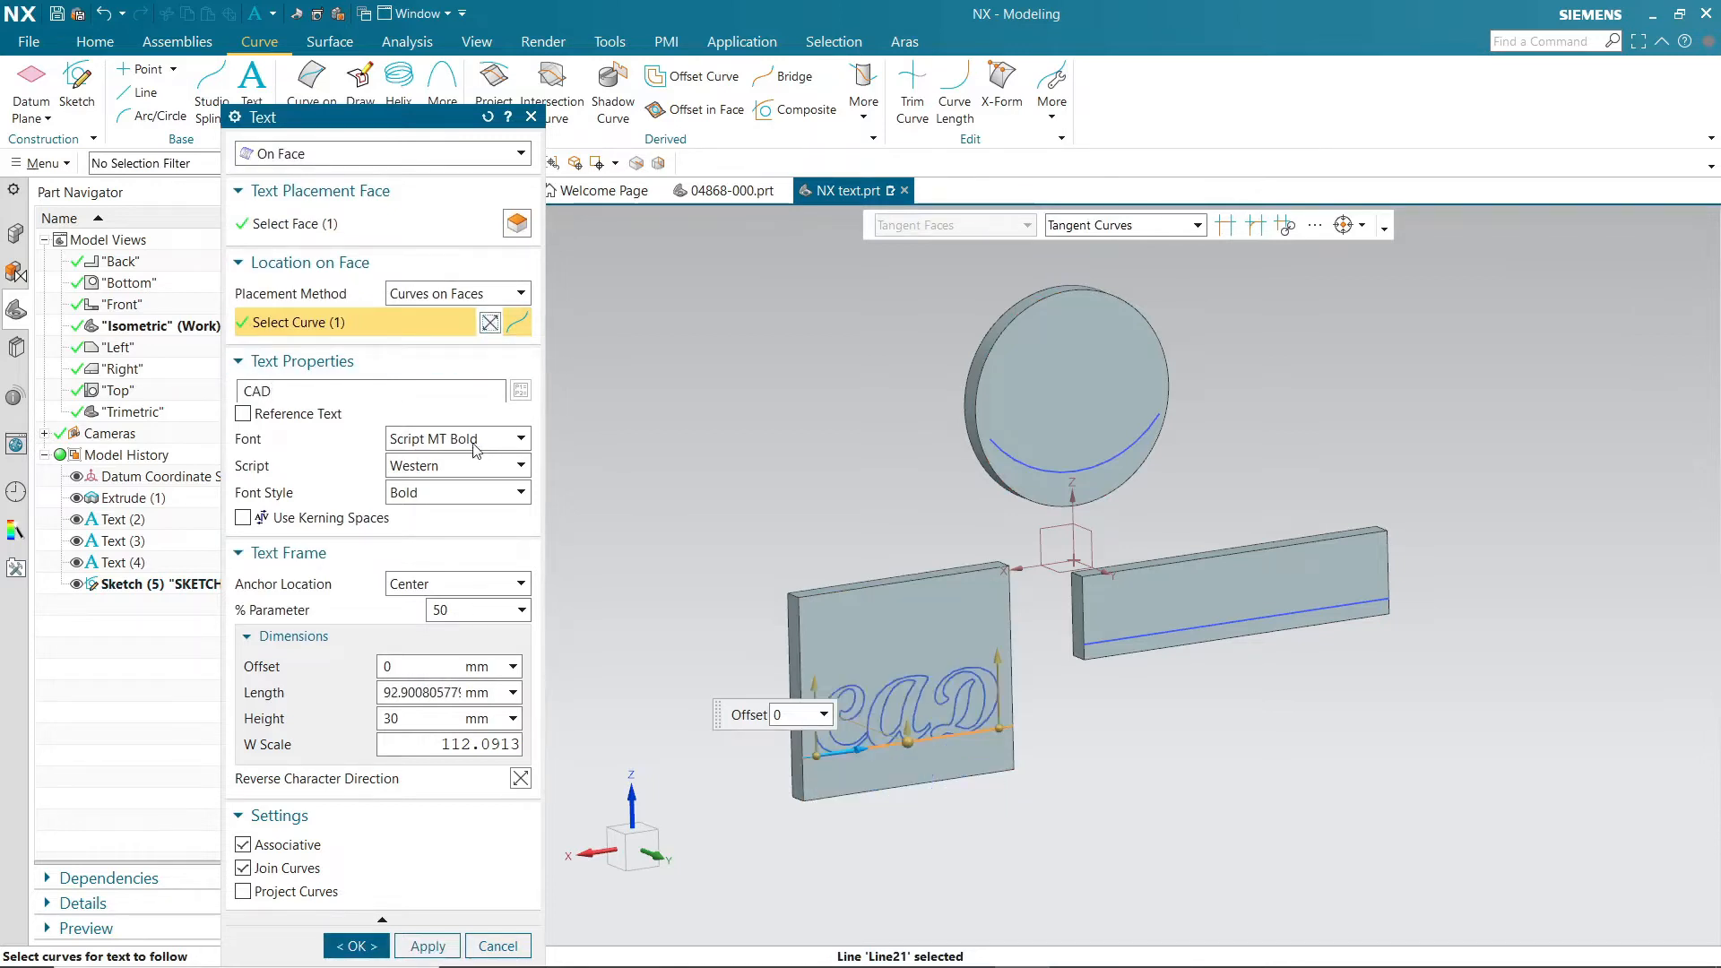
Step: Set the font of the "CAD" text to Rockwell
{"action": "left_click", "coordinate": [458, 438]}
{"action": "scroll", "coordinate": [529, 656], "scroll_direction": "down", "scroll_amount": 4}
{"action": "scroll", "coordinate": [529, 656], "scroll_direction": "up", "scroll_amount": 10}
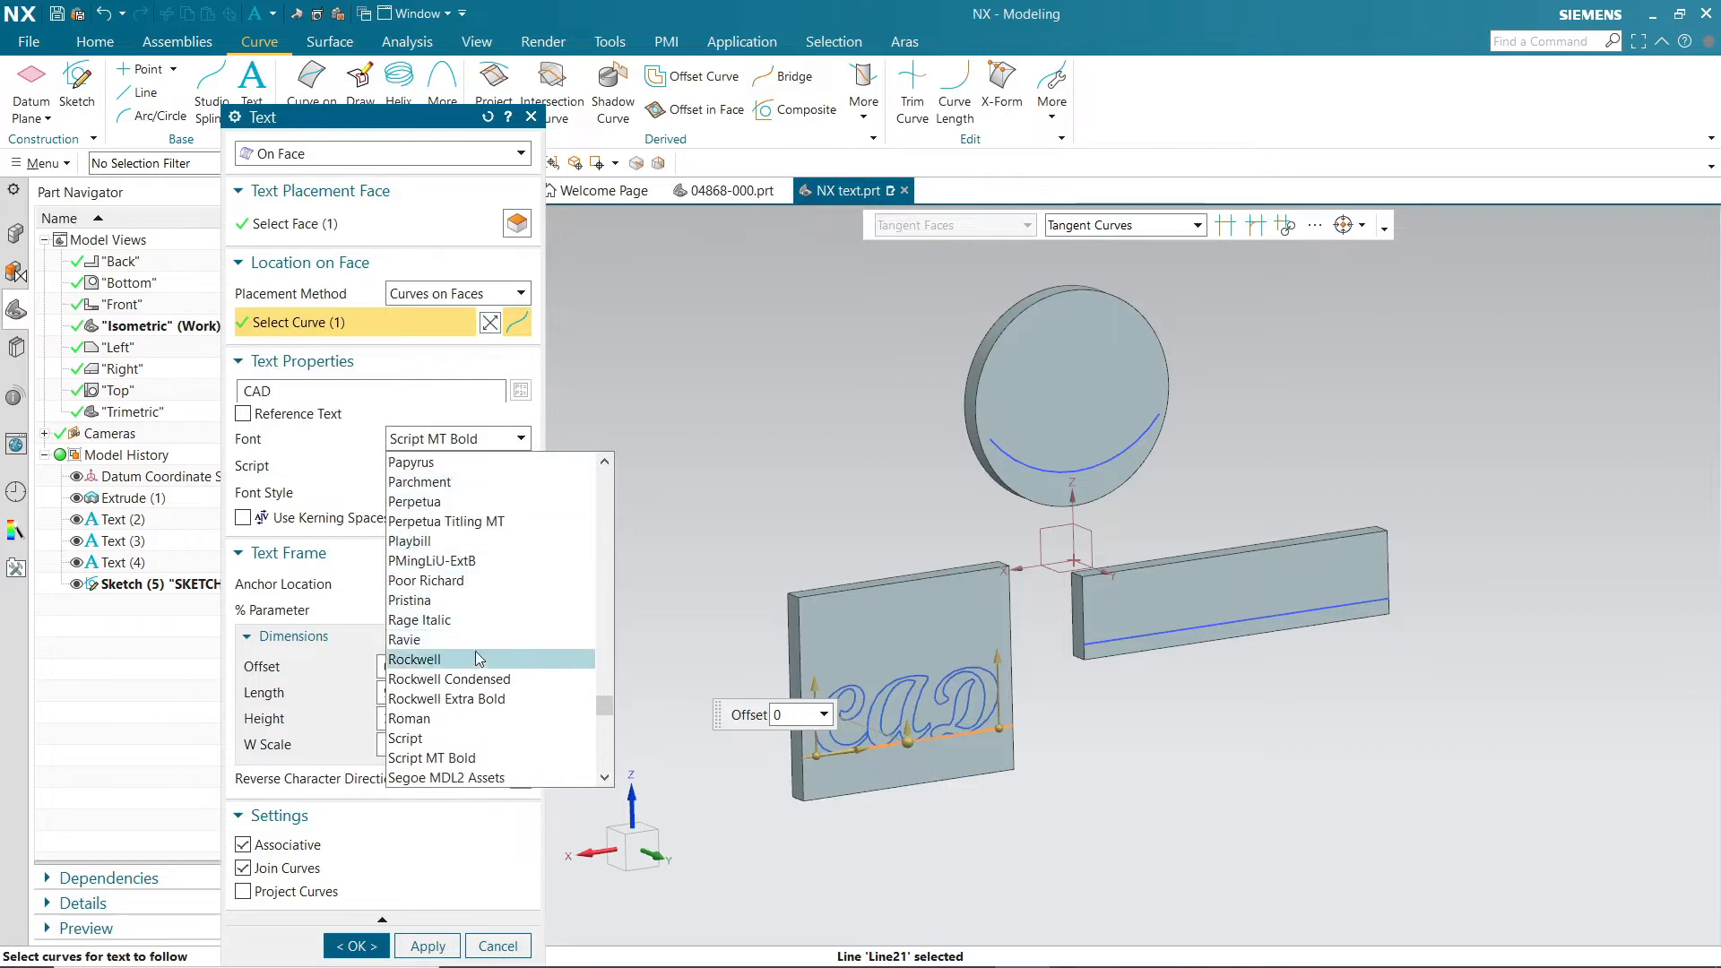
{"action": "left_click", "coordinate": [527, 659]}
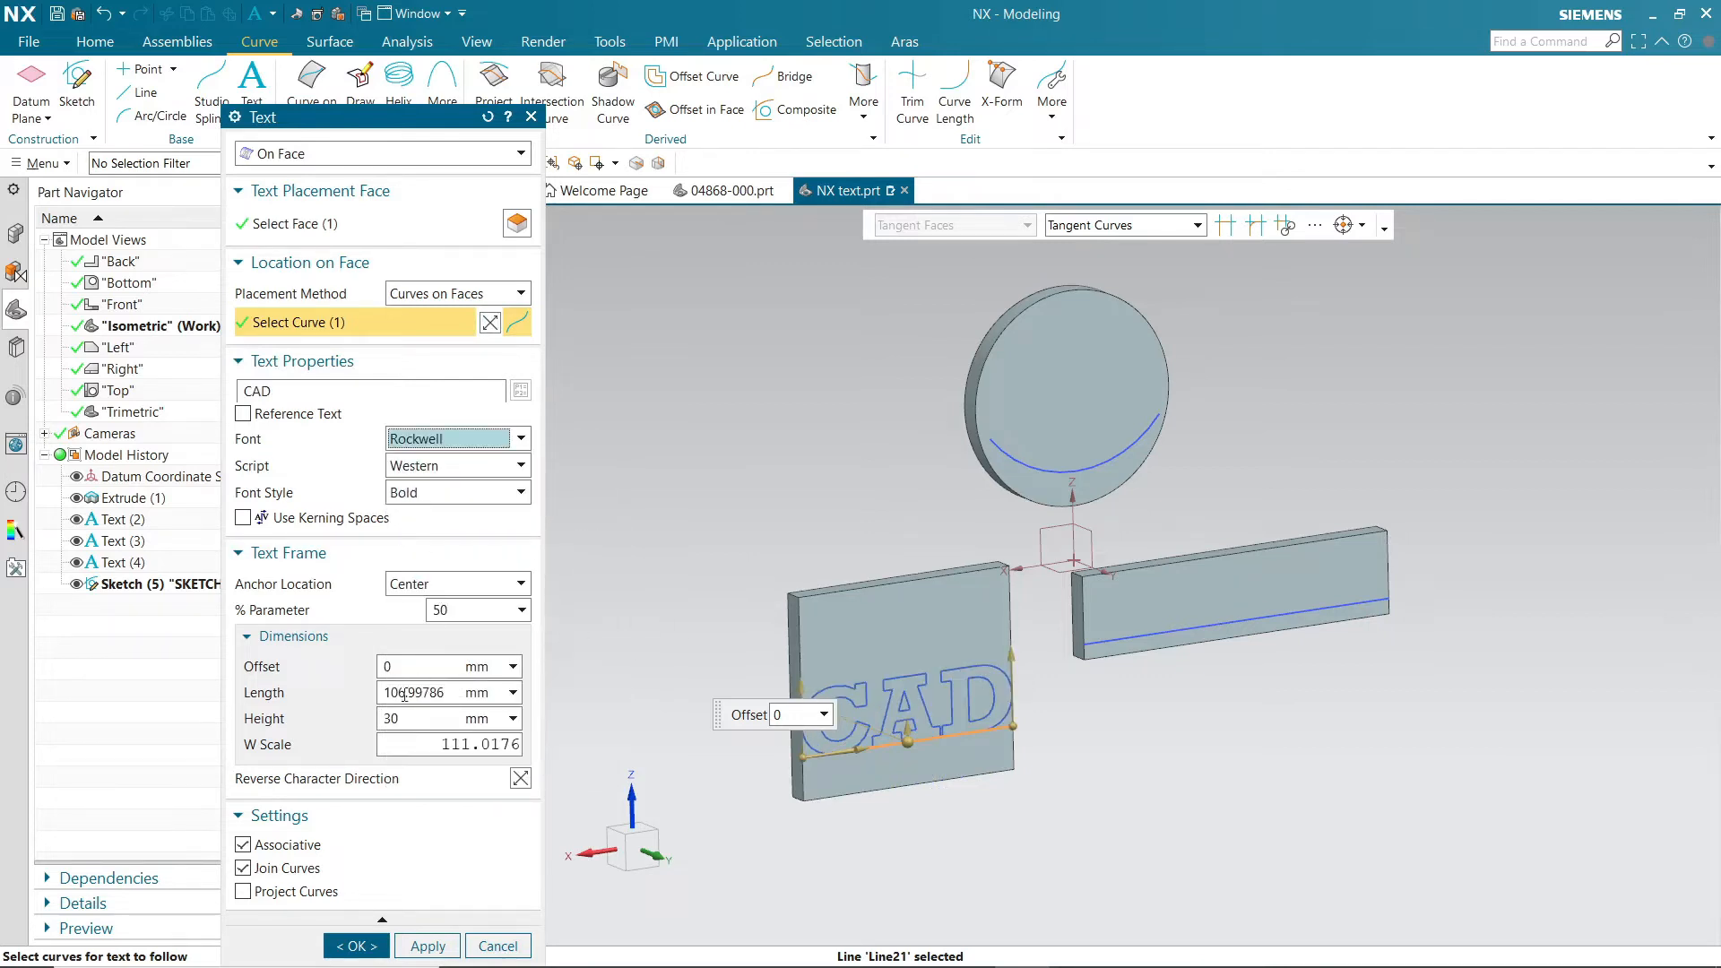
Step: Keep the "CAD" text anchored at Center, set its length to 85 mm and height to 40 mm, and apply it
{"action": "left_click", "coordinate": [452, 584]}
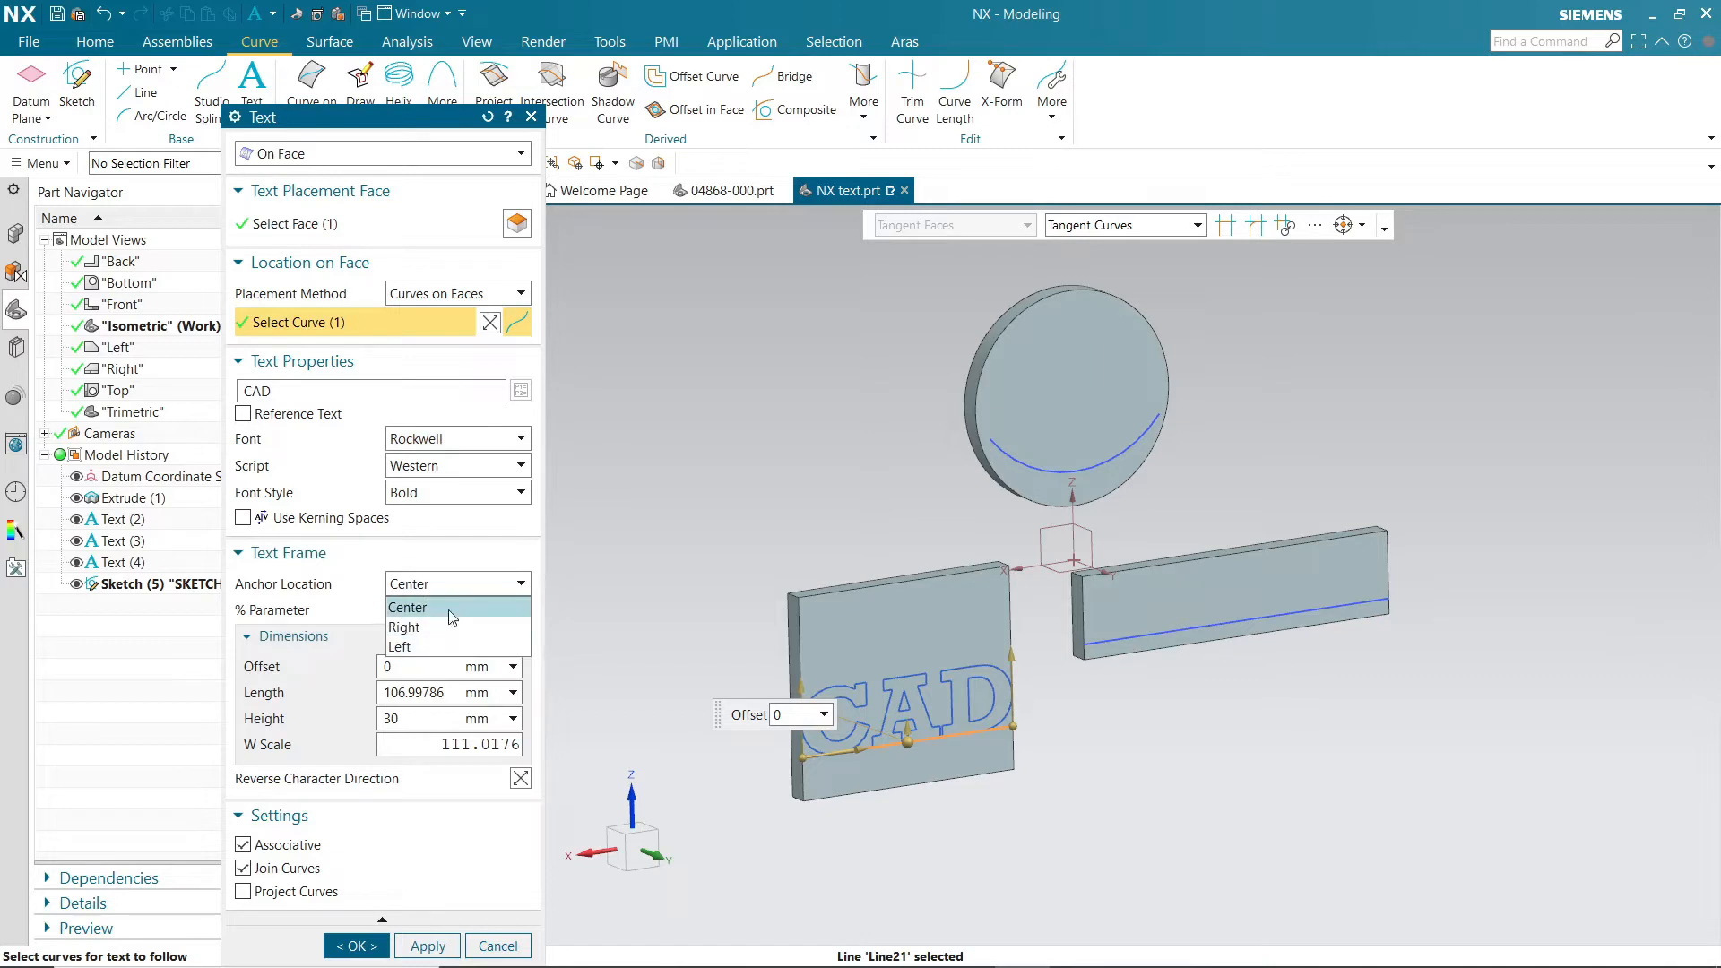
{"action": "left_click", "coordinate": [430, 604]}
{"action": "left_click", "coordinate": [431, 692]}
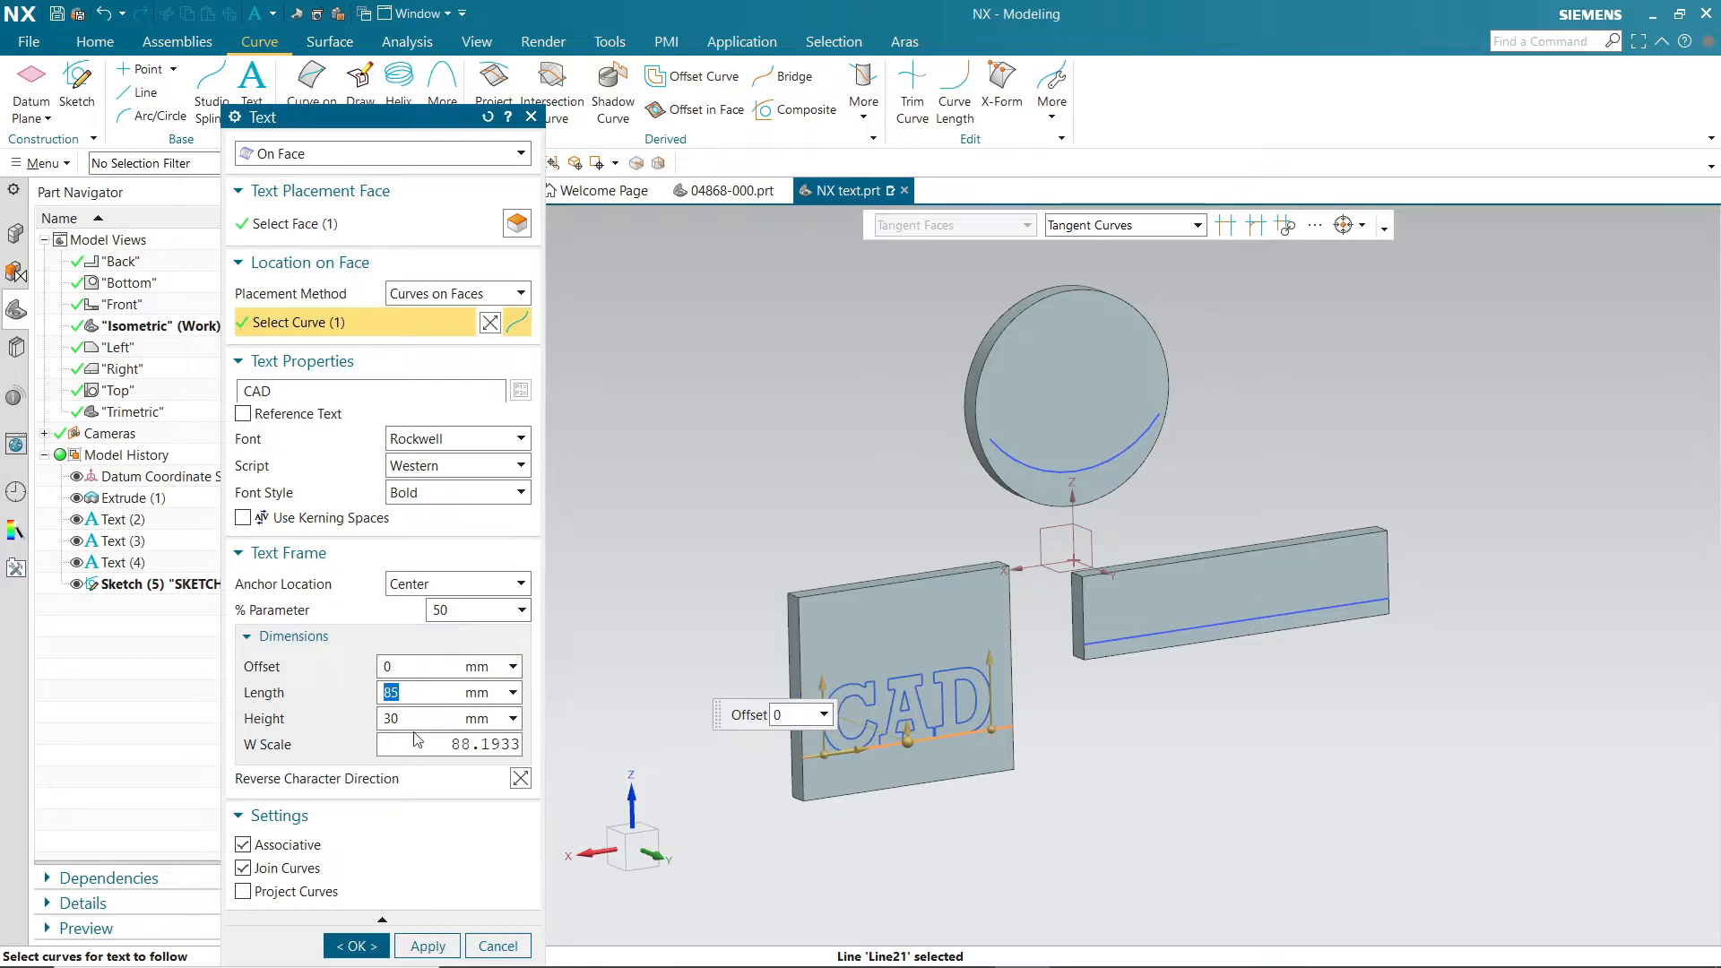
{"action": "key", "text": "Return"}
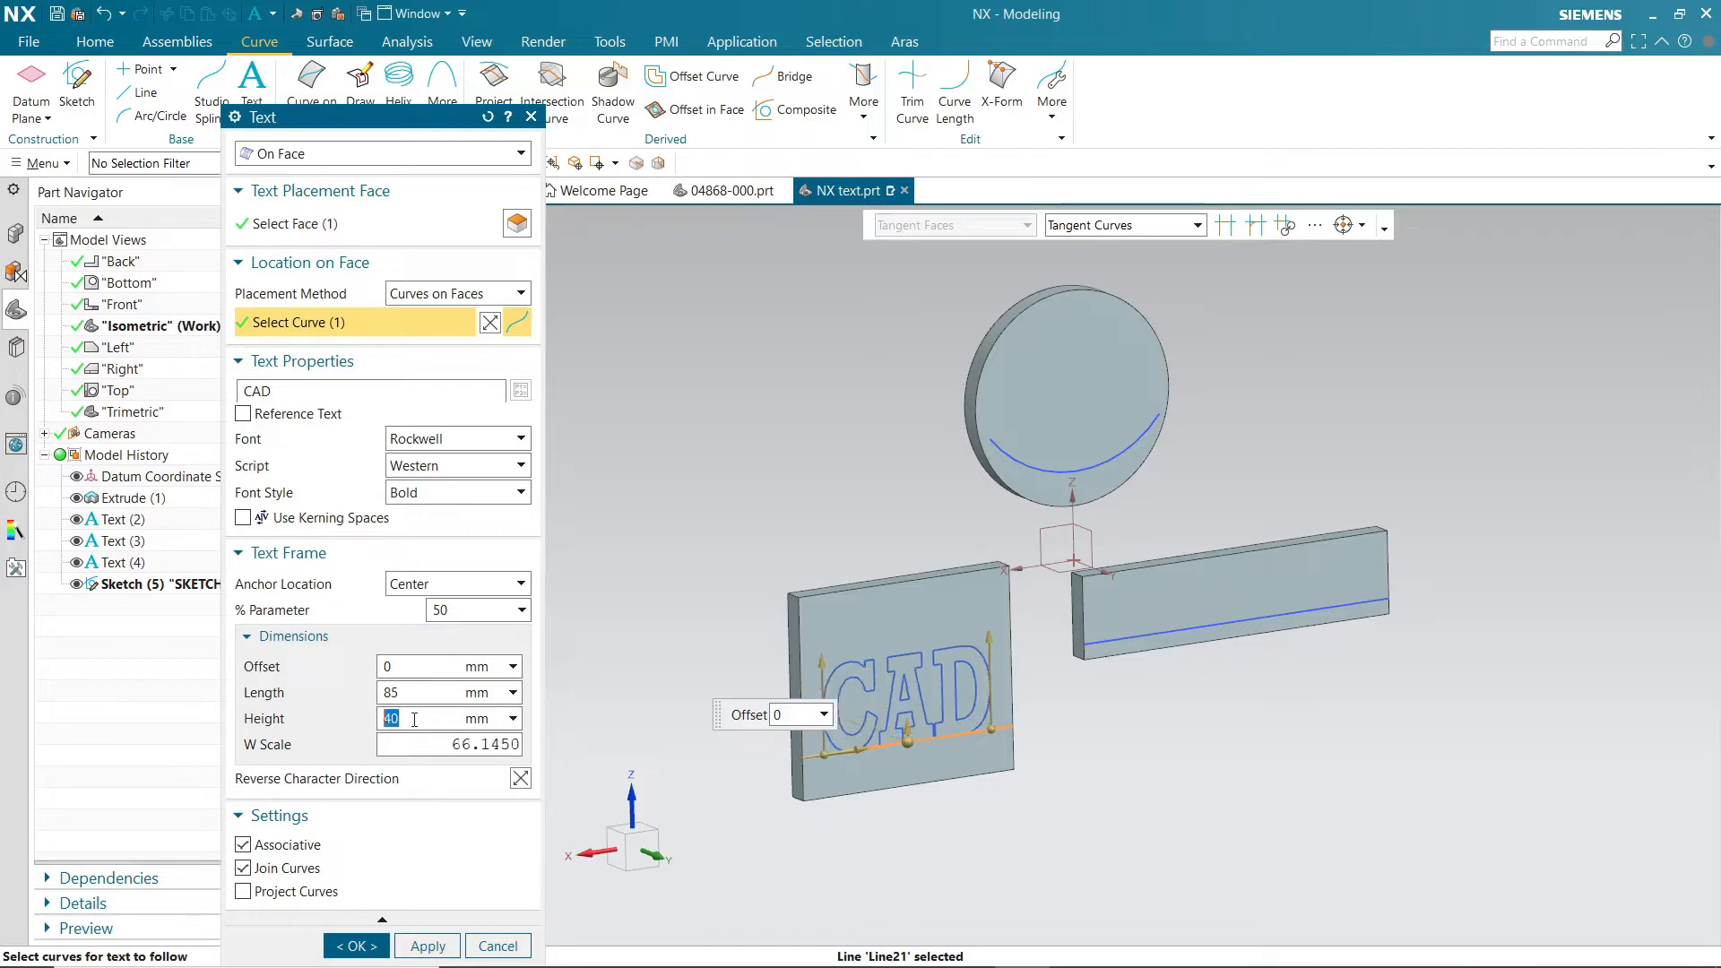
{"action": "left_click", "coordinate": [428, 946]}
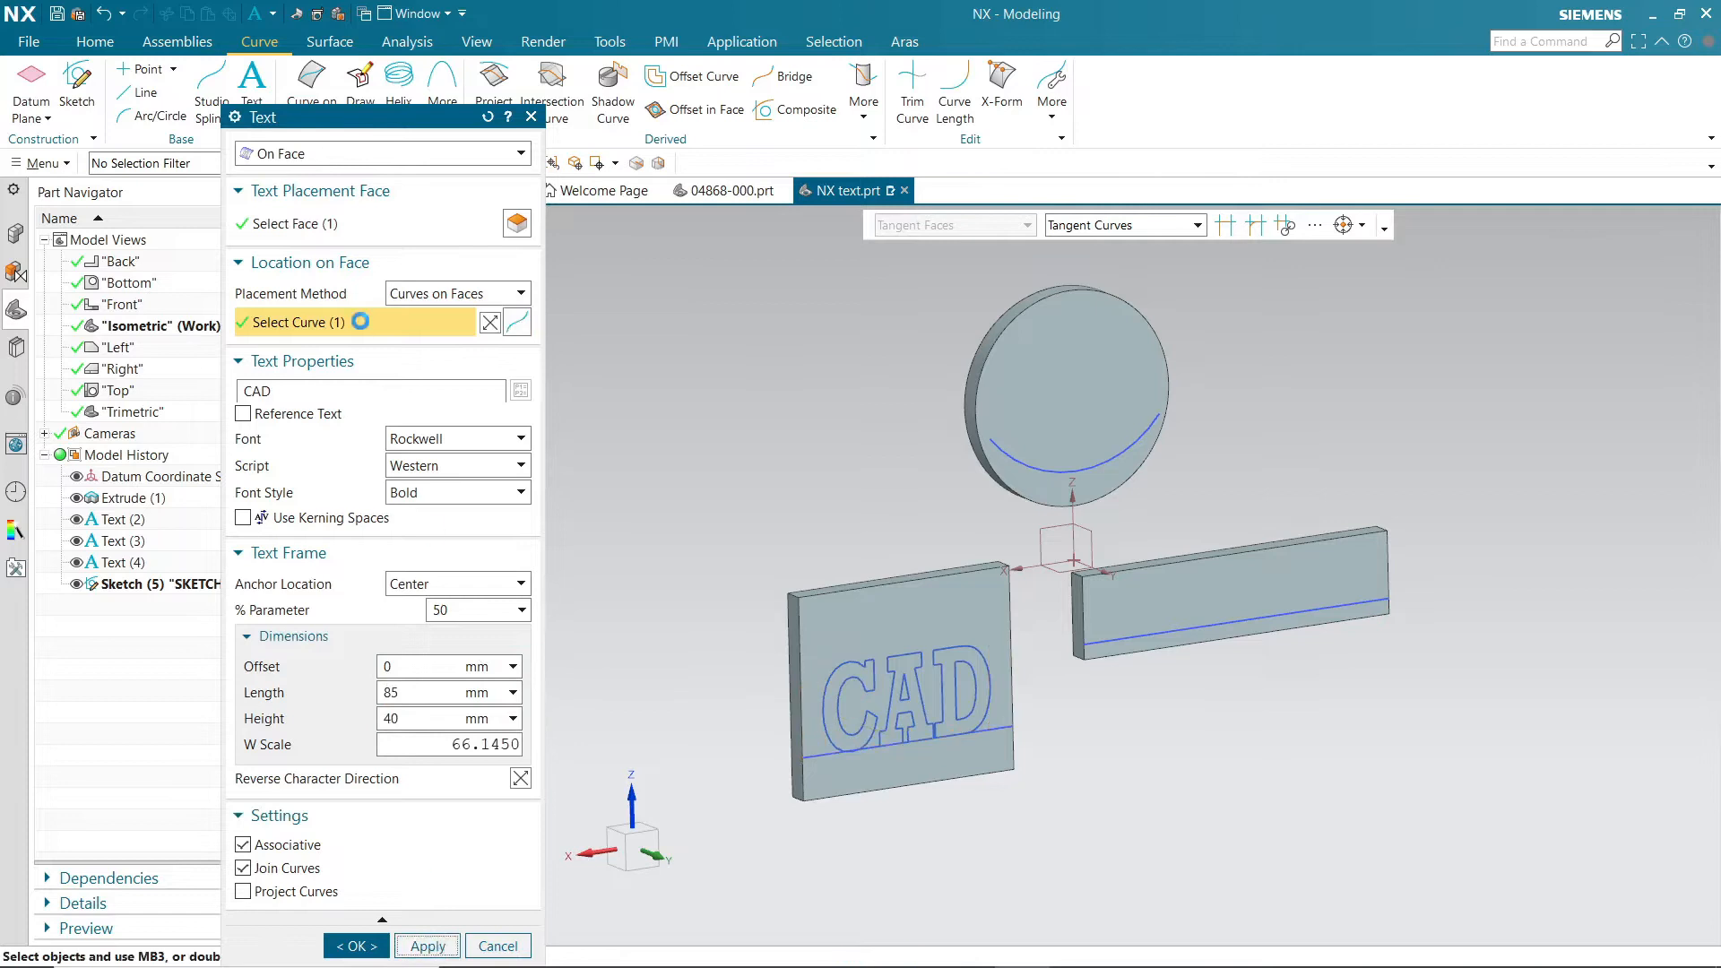
Step: Place an On Face text on the long plate's back face along its sketched line, with the line's direction reversed
{"action": "left_click", "coordinate": [1221, 621]}
{"action": "left_click", "coordinate": [287, 319]}
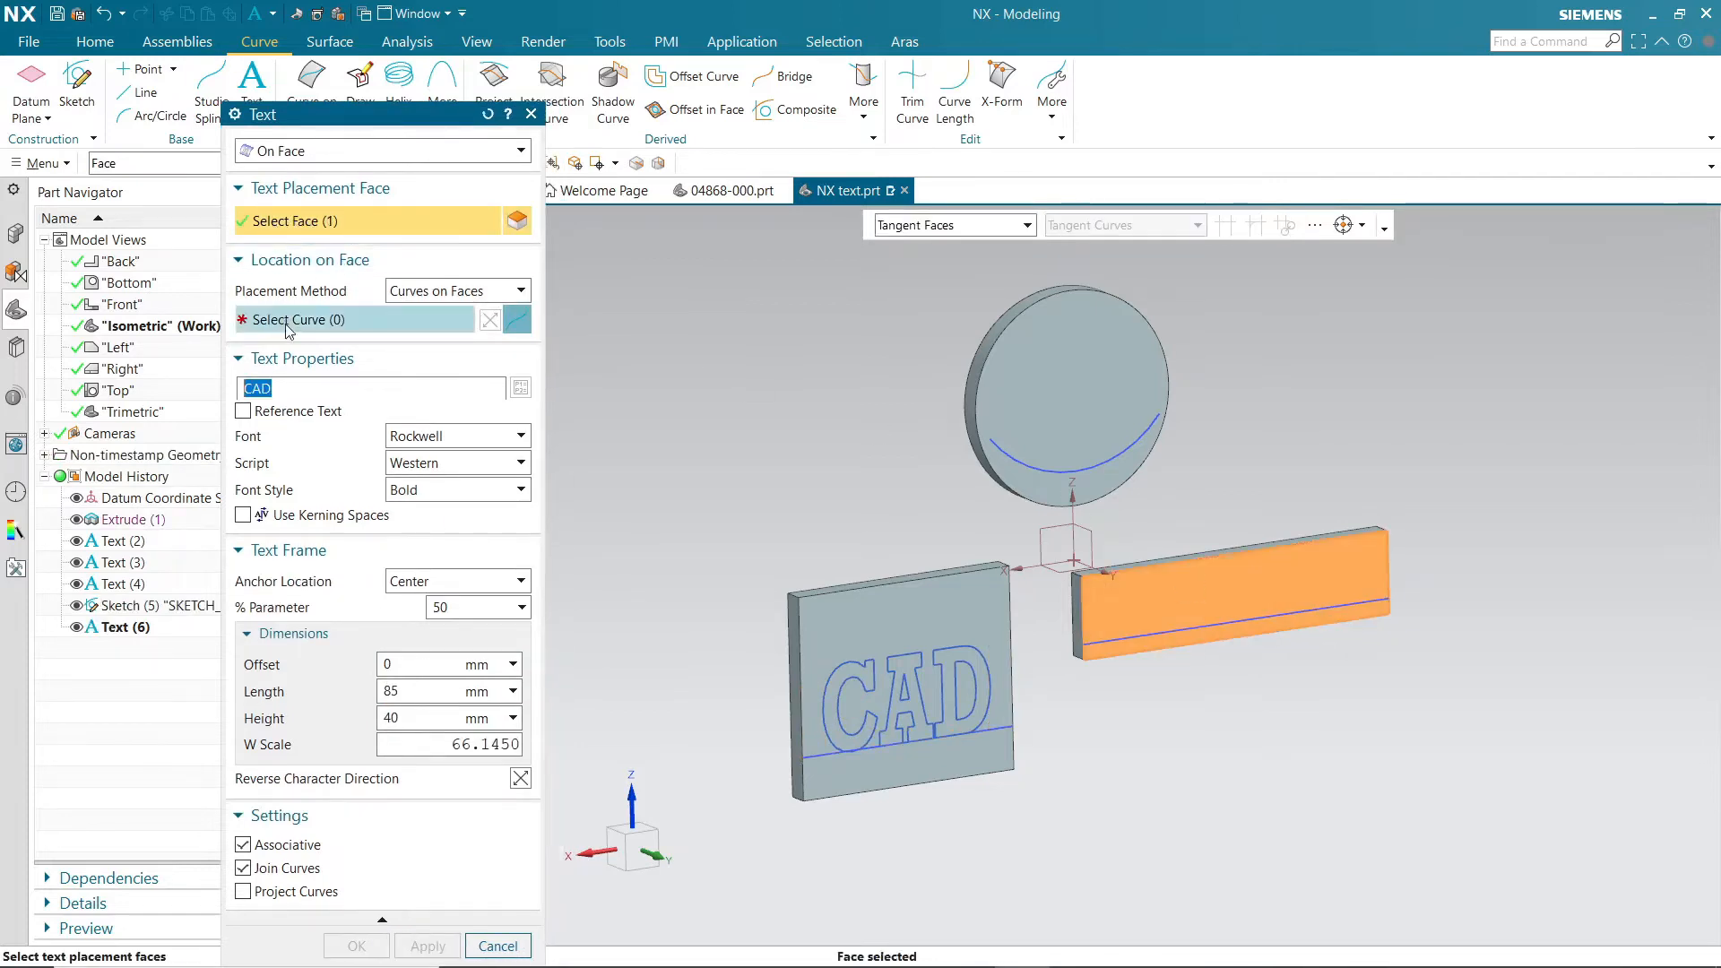
{"action": "left_click", "coordinate": [1251, 616]}
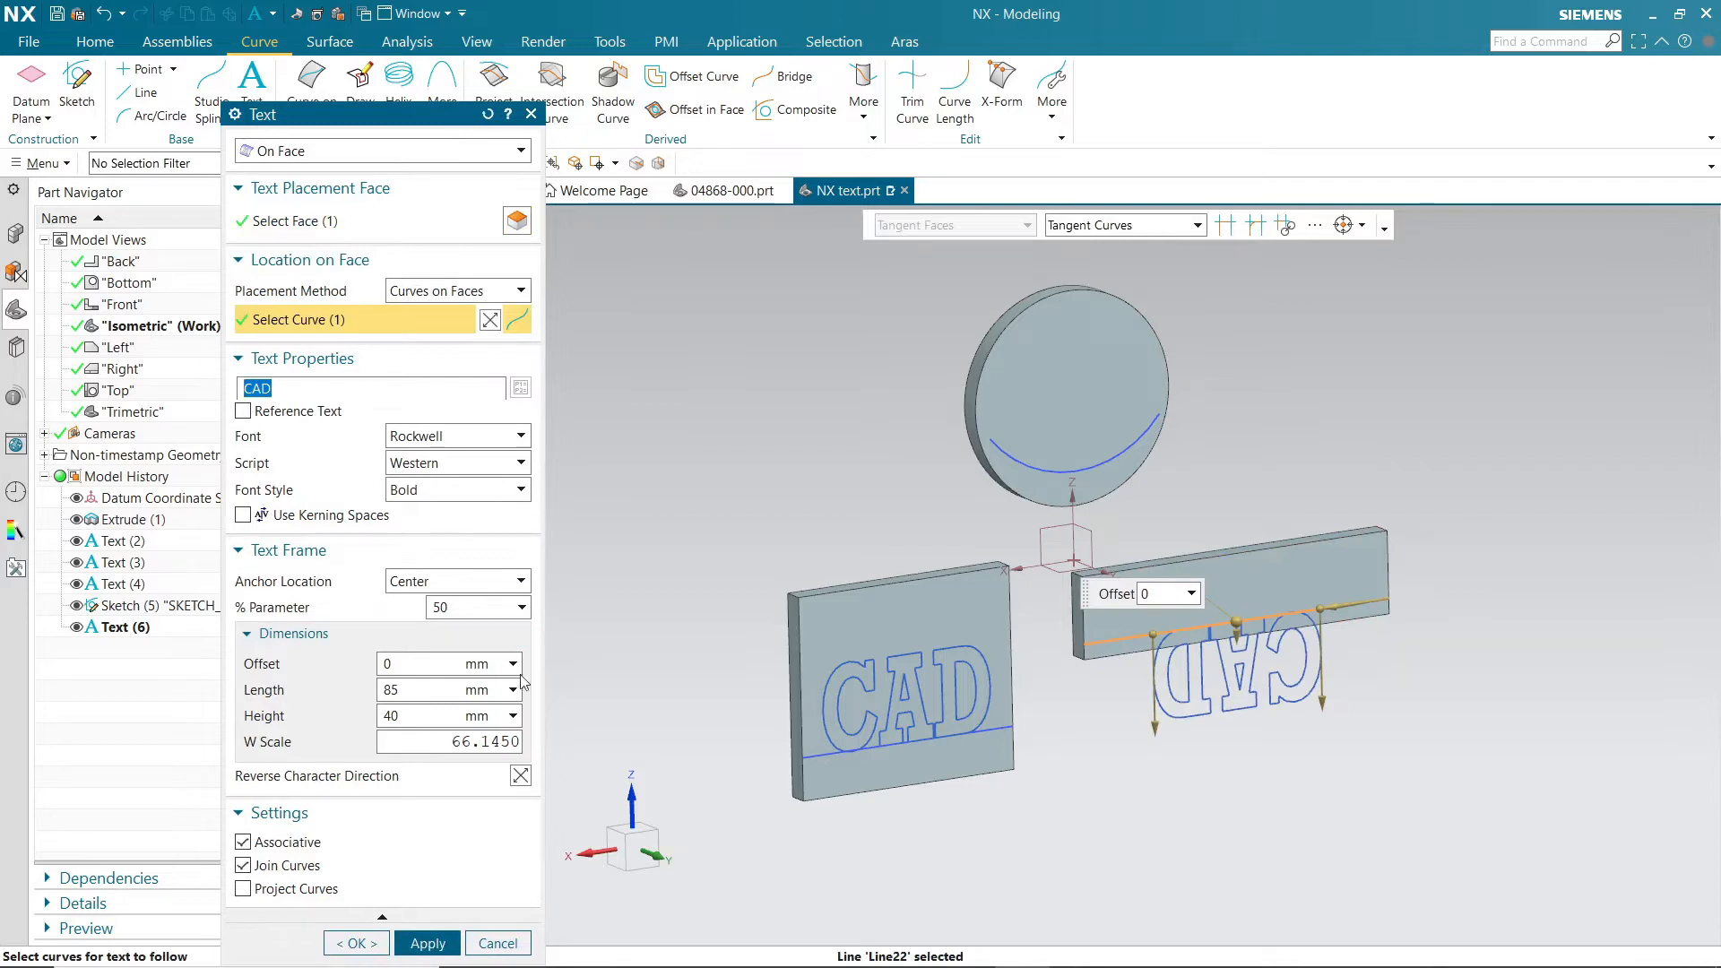
{"action": "left_click", "coordinate": [520, 775]}
{"action": "left_click", "coordinate": [521, 776]}
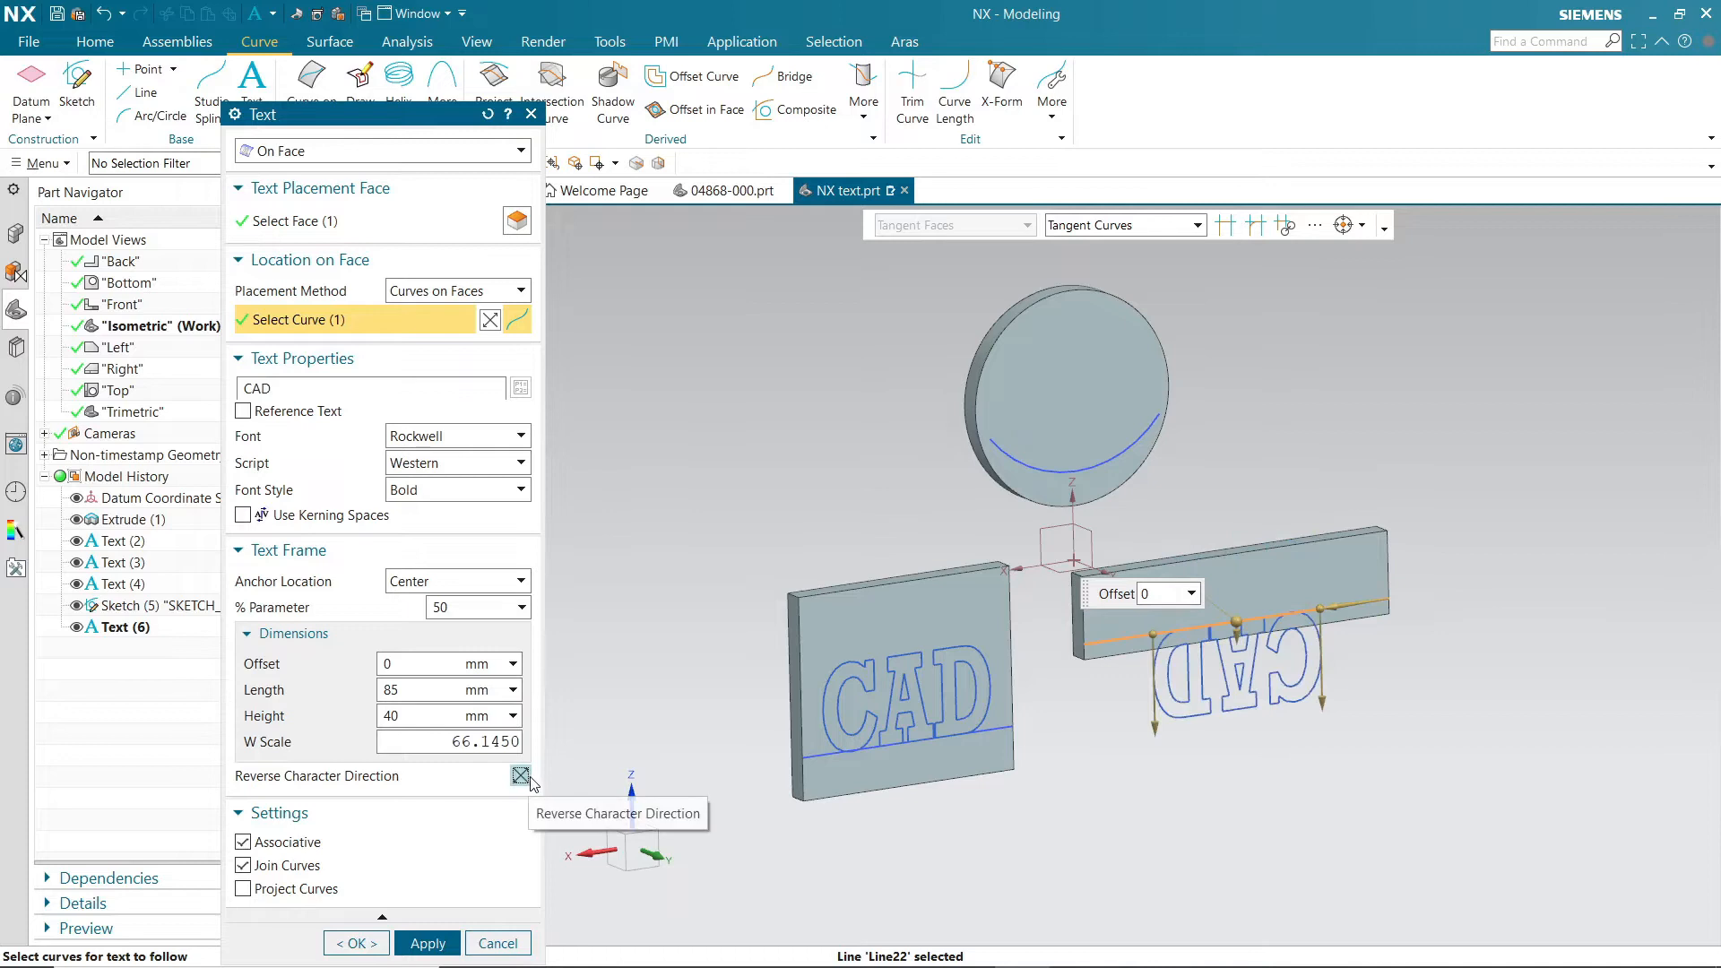
{"action": "left_click", "coordinate": [491, 325]}
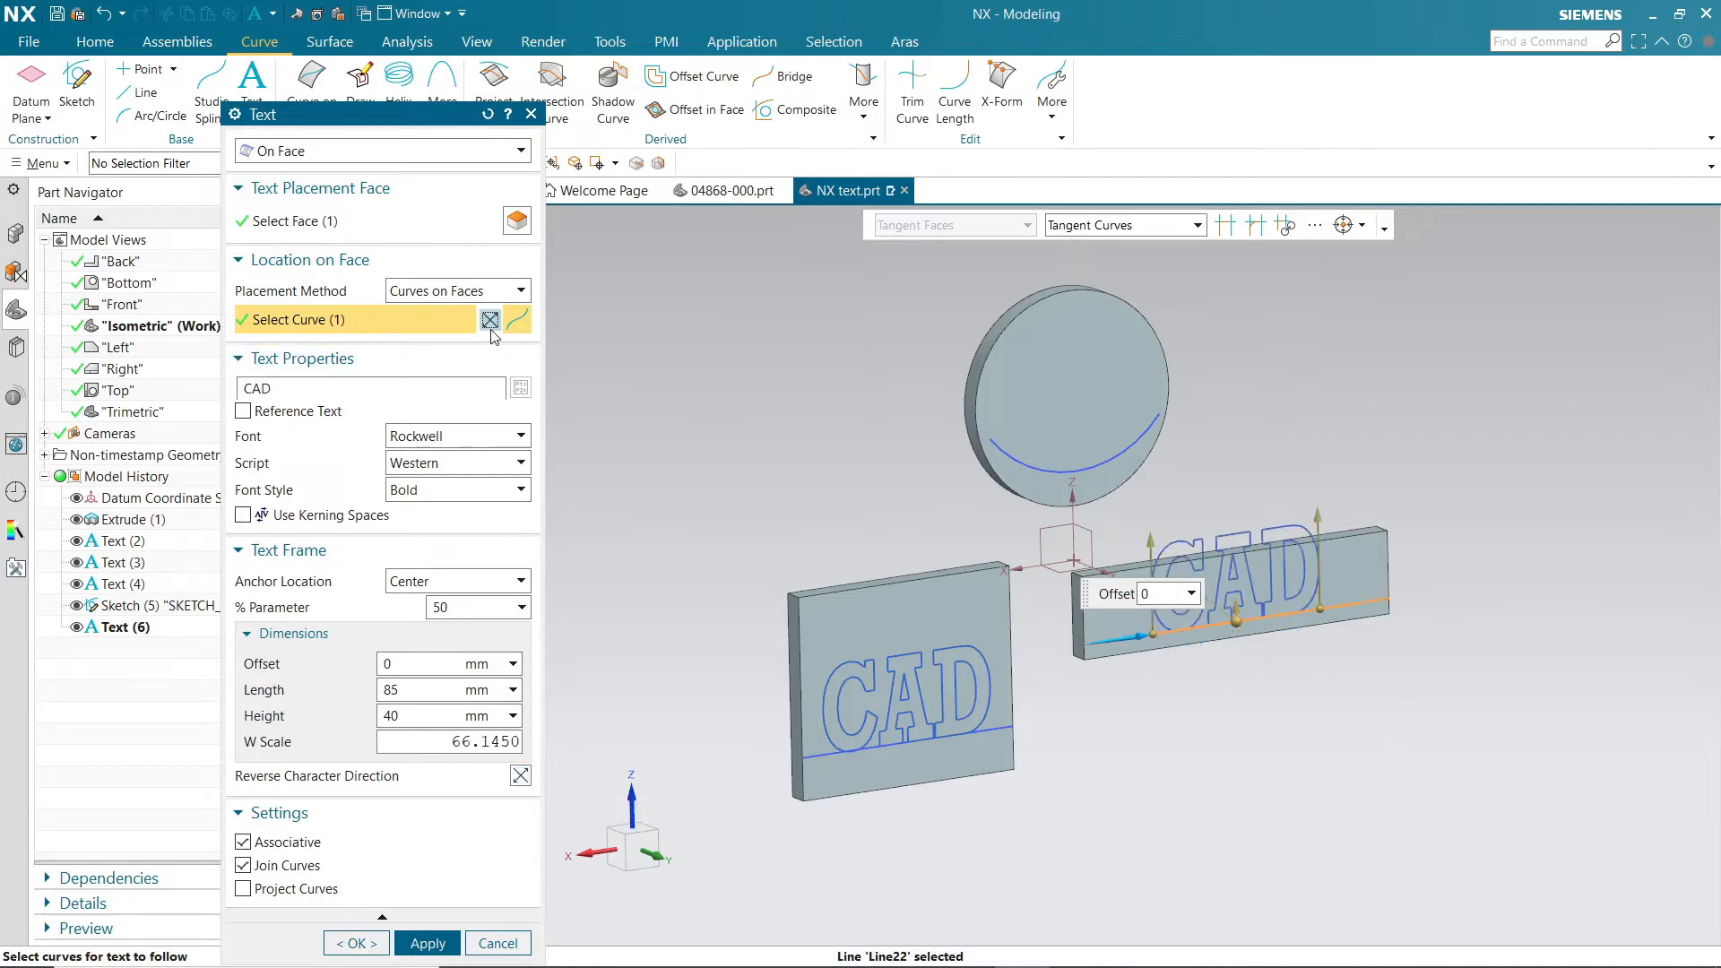
{"action": "left_click", "coordinate": [520, 776]}
{"action": "left_click", "coordinate": [521, 776]}
Step: Change the long plate's new text to "DUDE" in capital letters
{"action": "type", "text": "dude"}
{"action": "key", "text": "BackSpace"}
{"action": "key", "text": "BackSpace"}
{"action": "key", "text": "BackSpace"}
{"action": "key", "text": "BackSpace"}
{"action": "type", "text": "DUDE"}
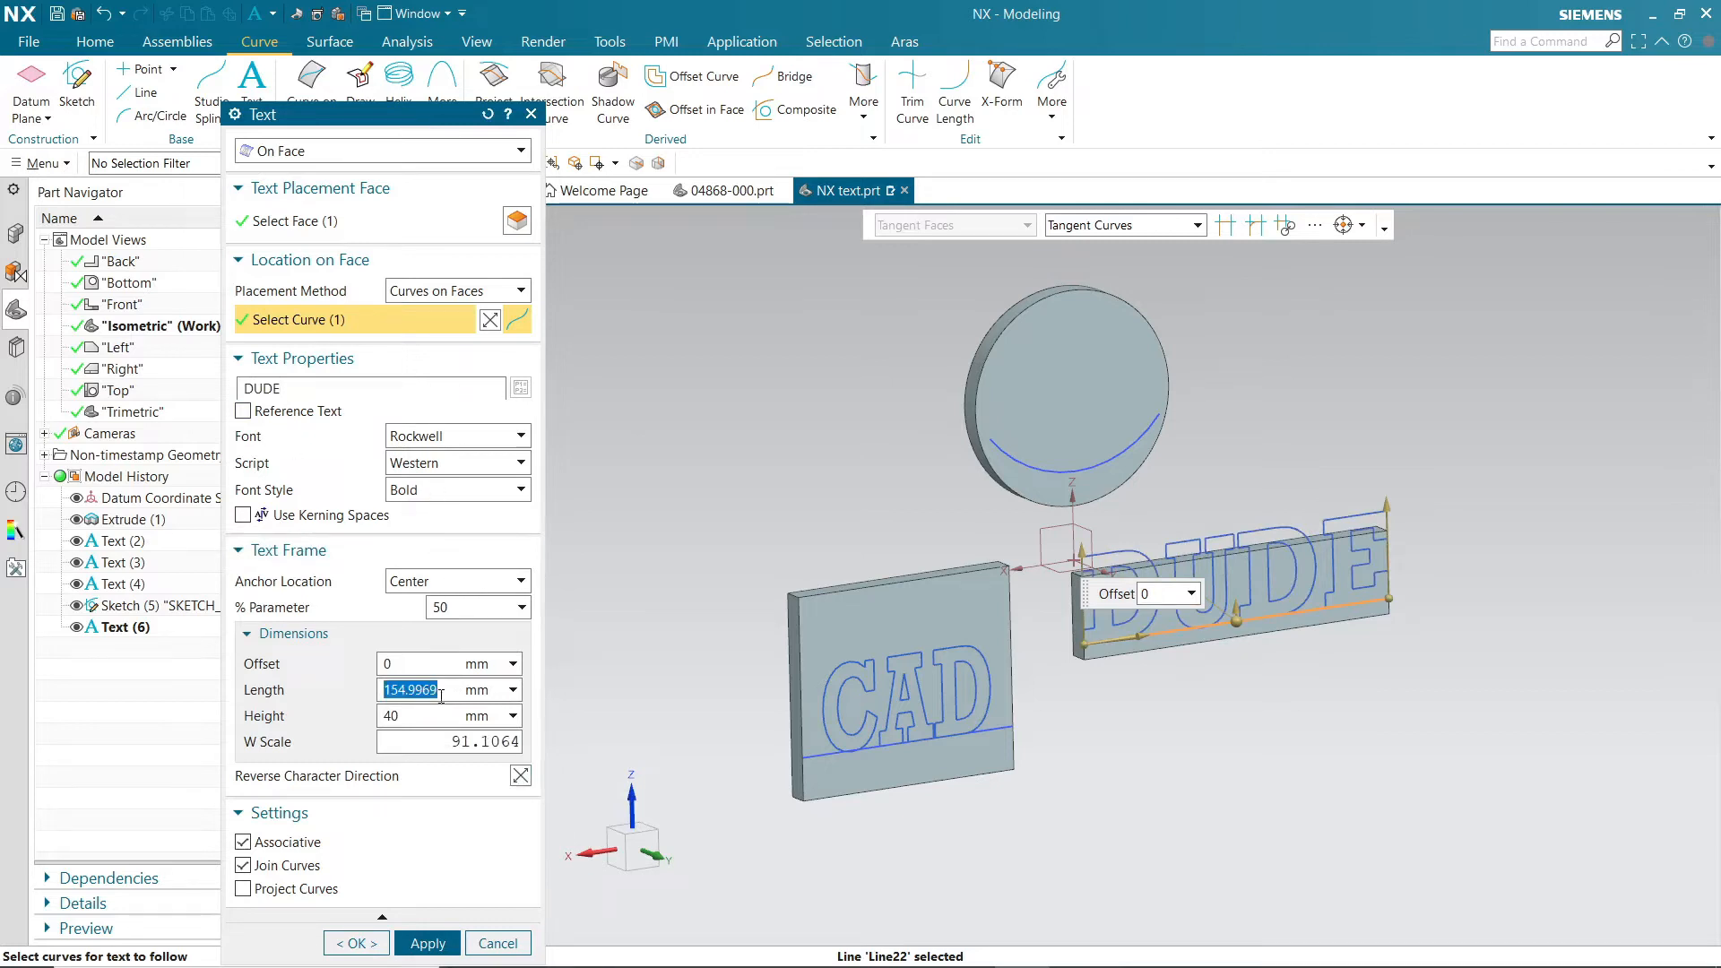
Step: Set the "DUDE" text to 120 mm long and 20 mm high, and apply it
{"action": "type", "text": "0"}
{"action": "key", "text": "Return"}
{"action": "type", "text": "20"}
{"action": "key", "text": "Return"}
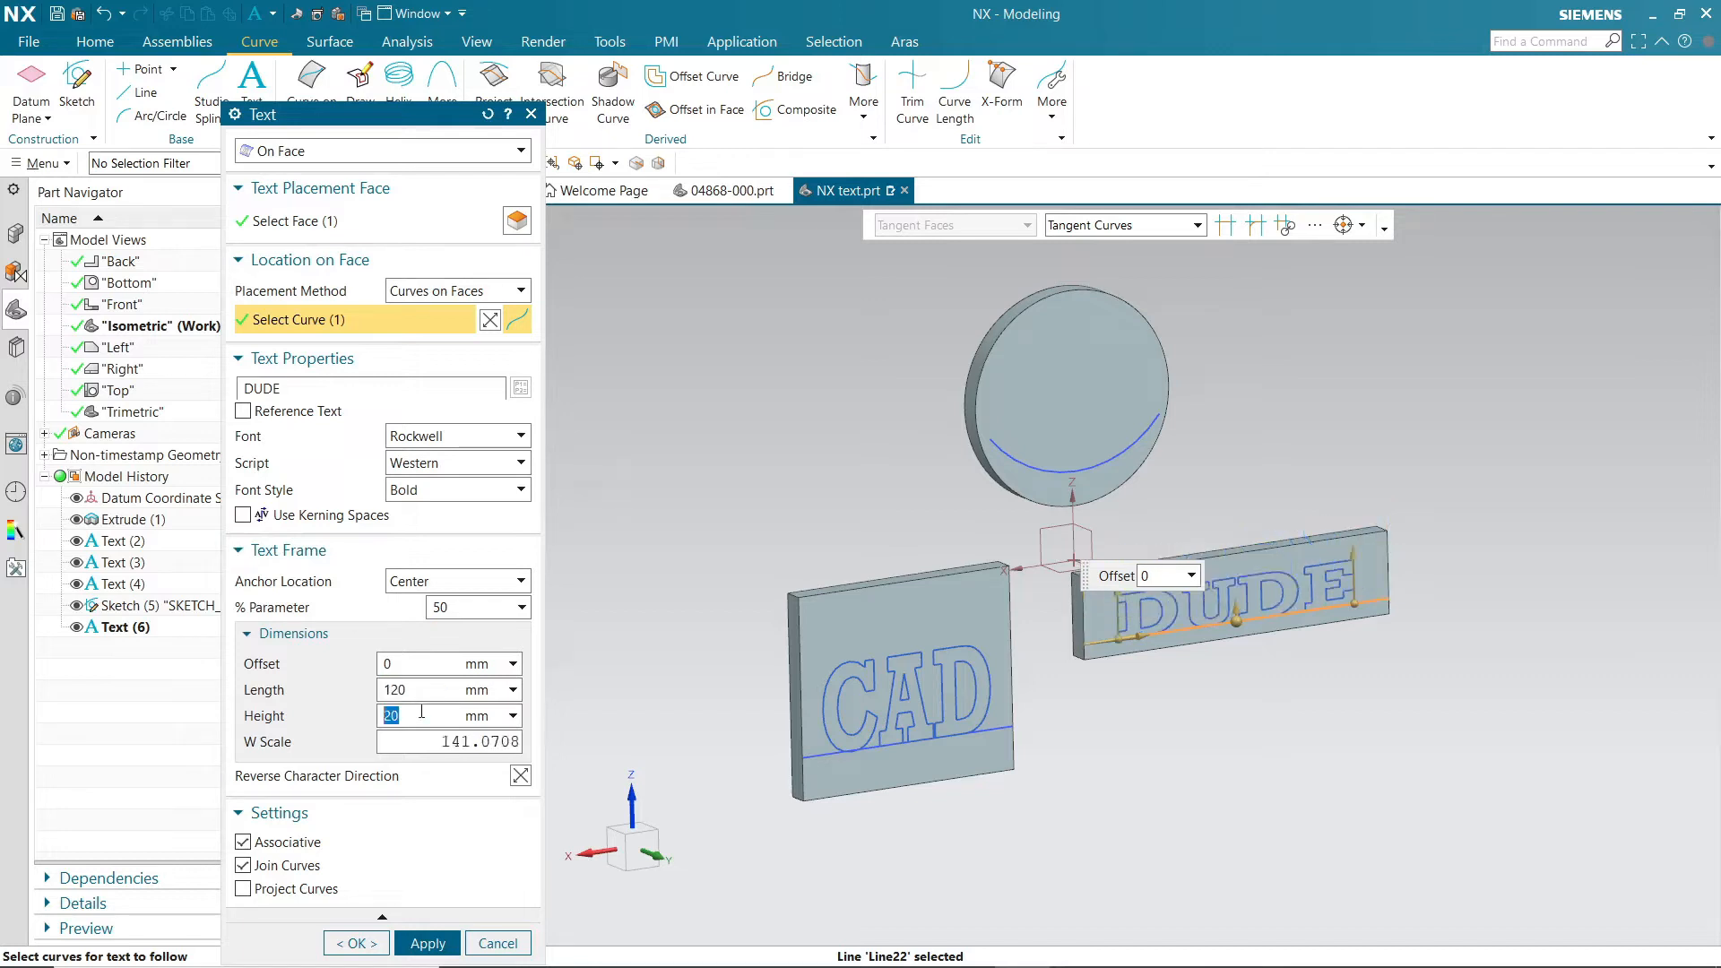
{"action": "left_click", "coordinate": [417, 943]}
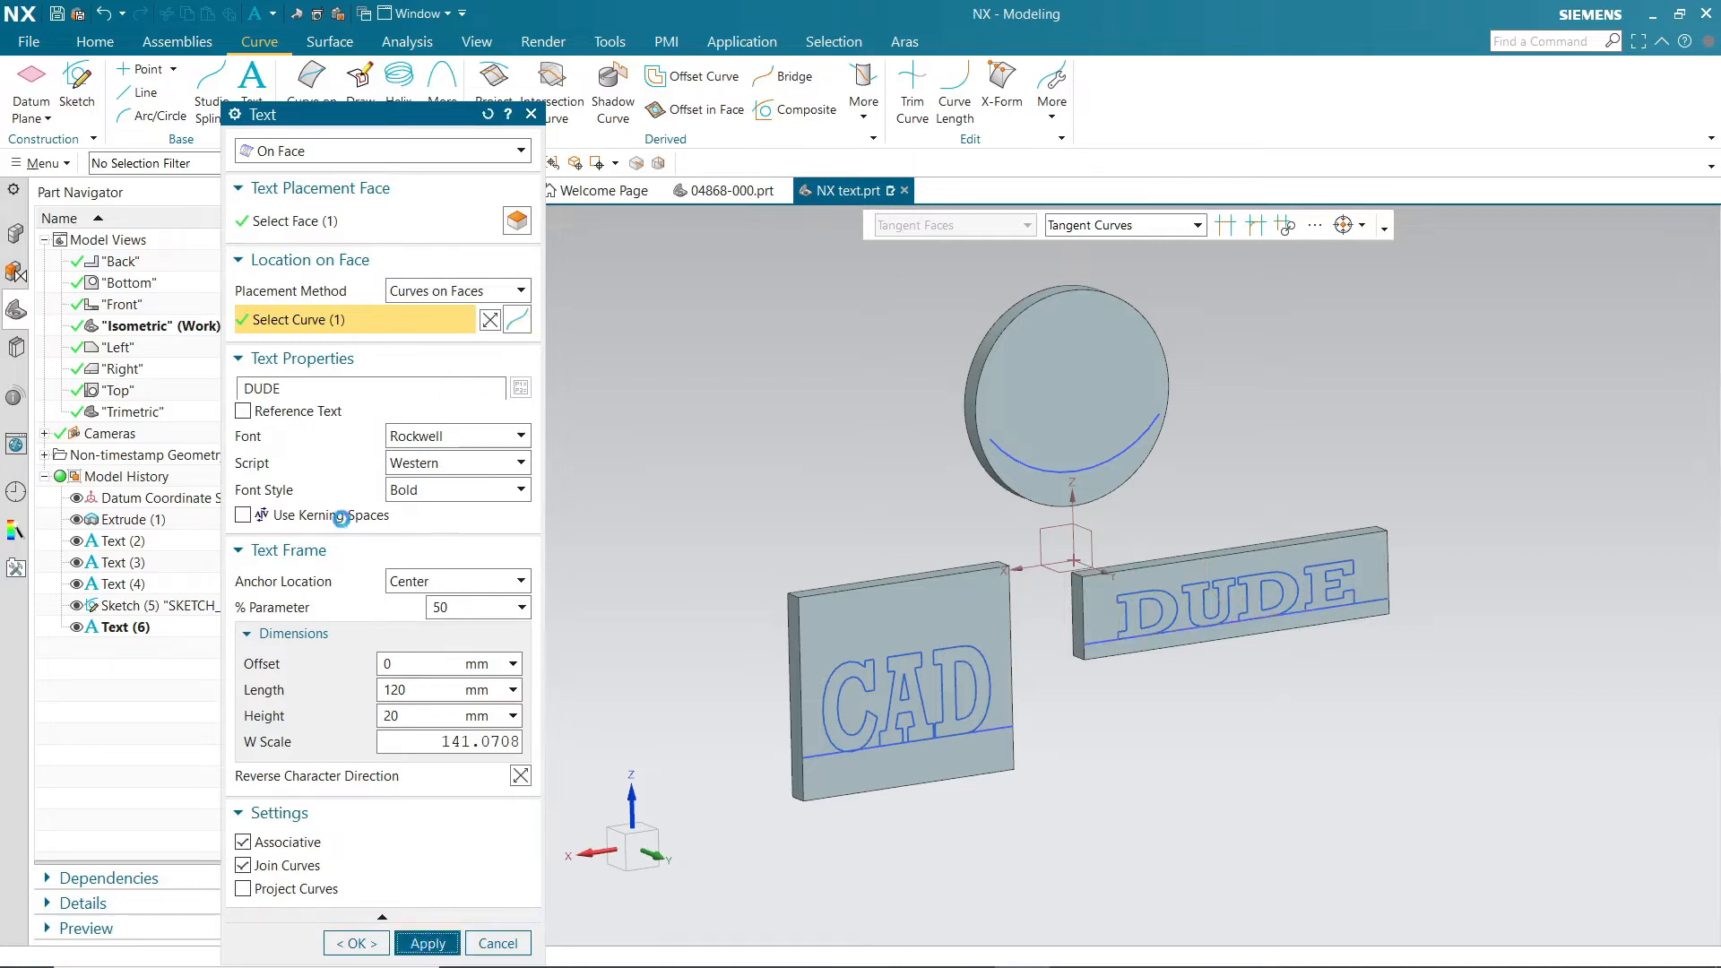
Step: Place an On Face text reading "THE" on the round plate's back face, following the sketched arc
{"action": "left_click", "coordinate": [1028, 399]}
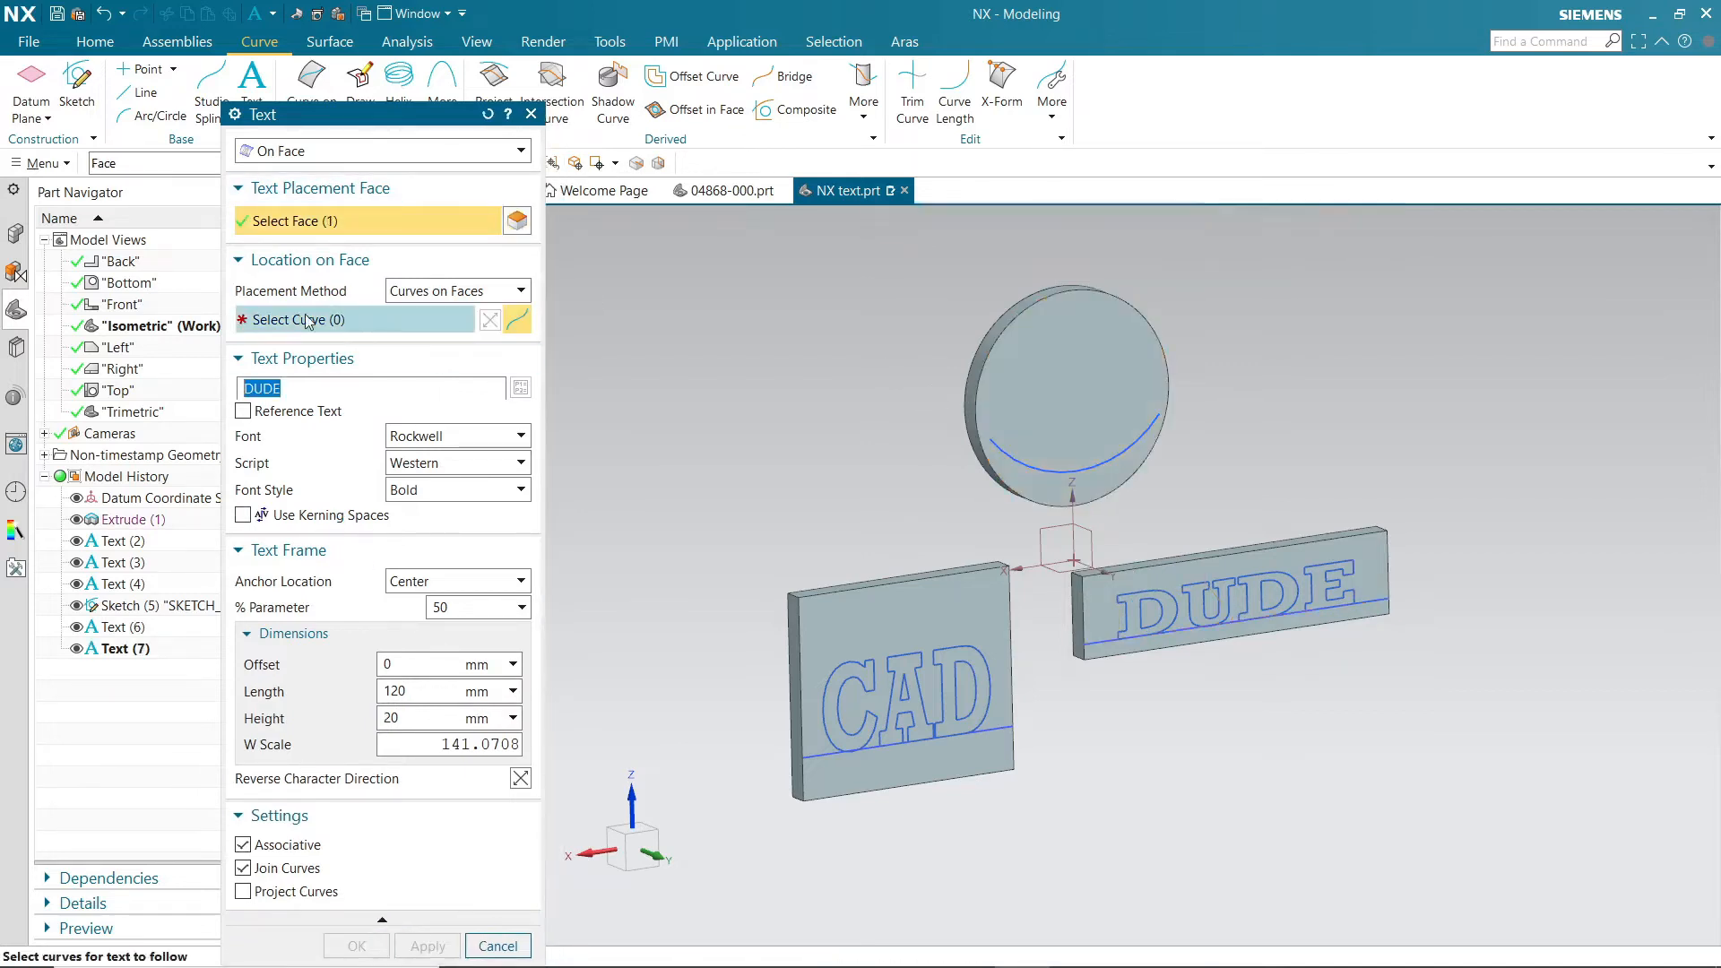
{"action": "left_click", "coordinate": [1036, 464]}
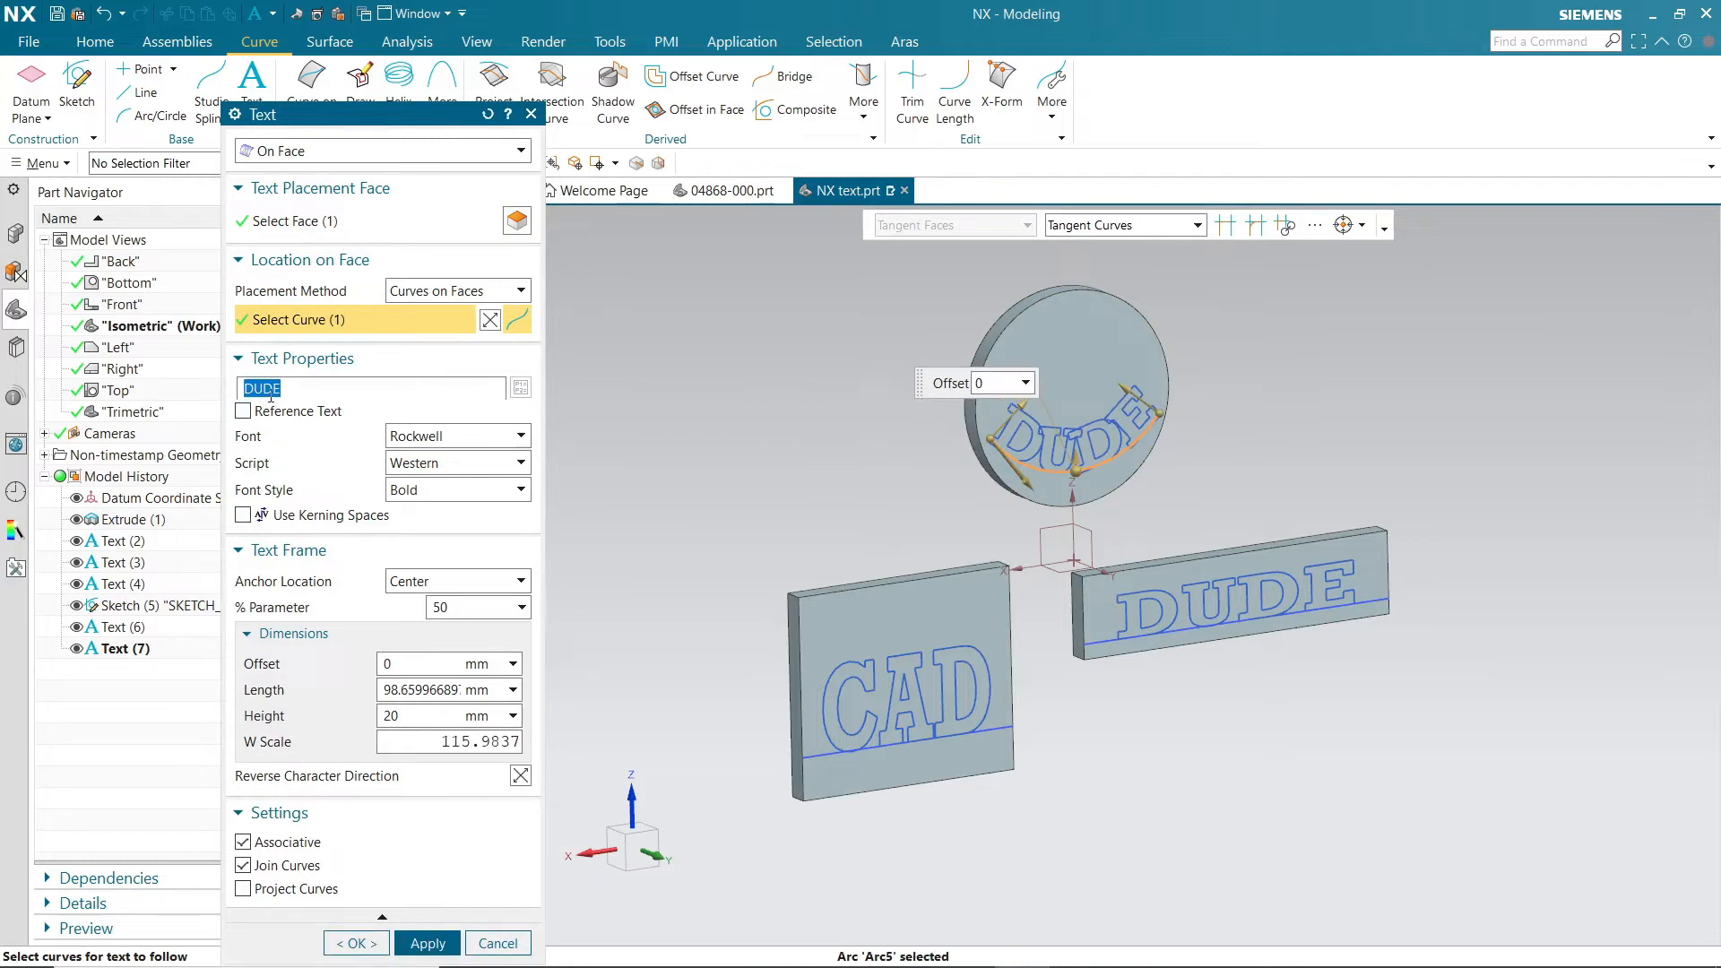
{"action": "type", "text": "the"}
{"action": "key", "text": "BackSpace"}
{"action": "key", "text": "BackSpace"}
{"action": "key", "text": "BackSpace"}
{"action": "type", "text": "THE"}
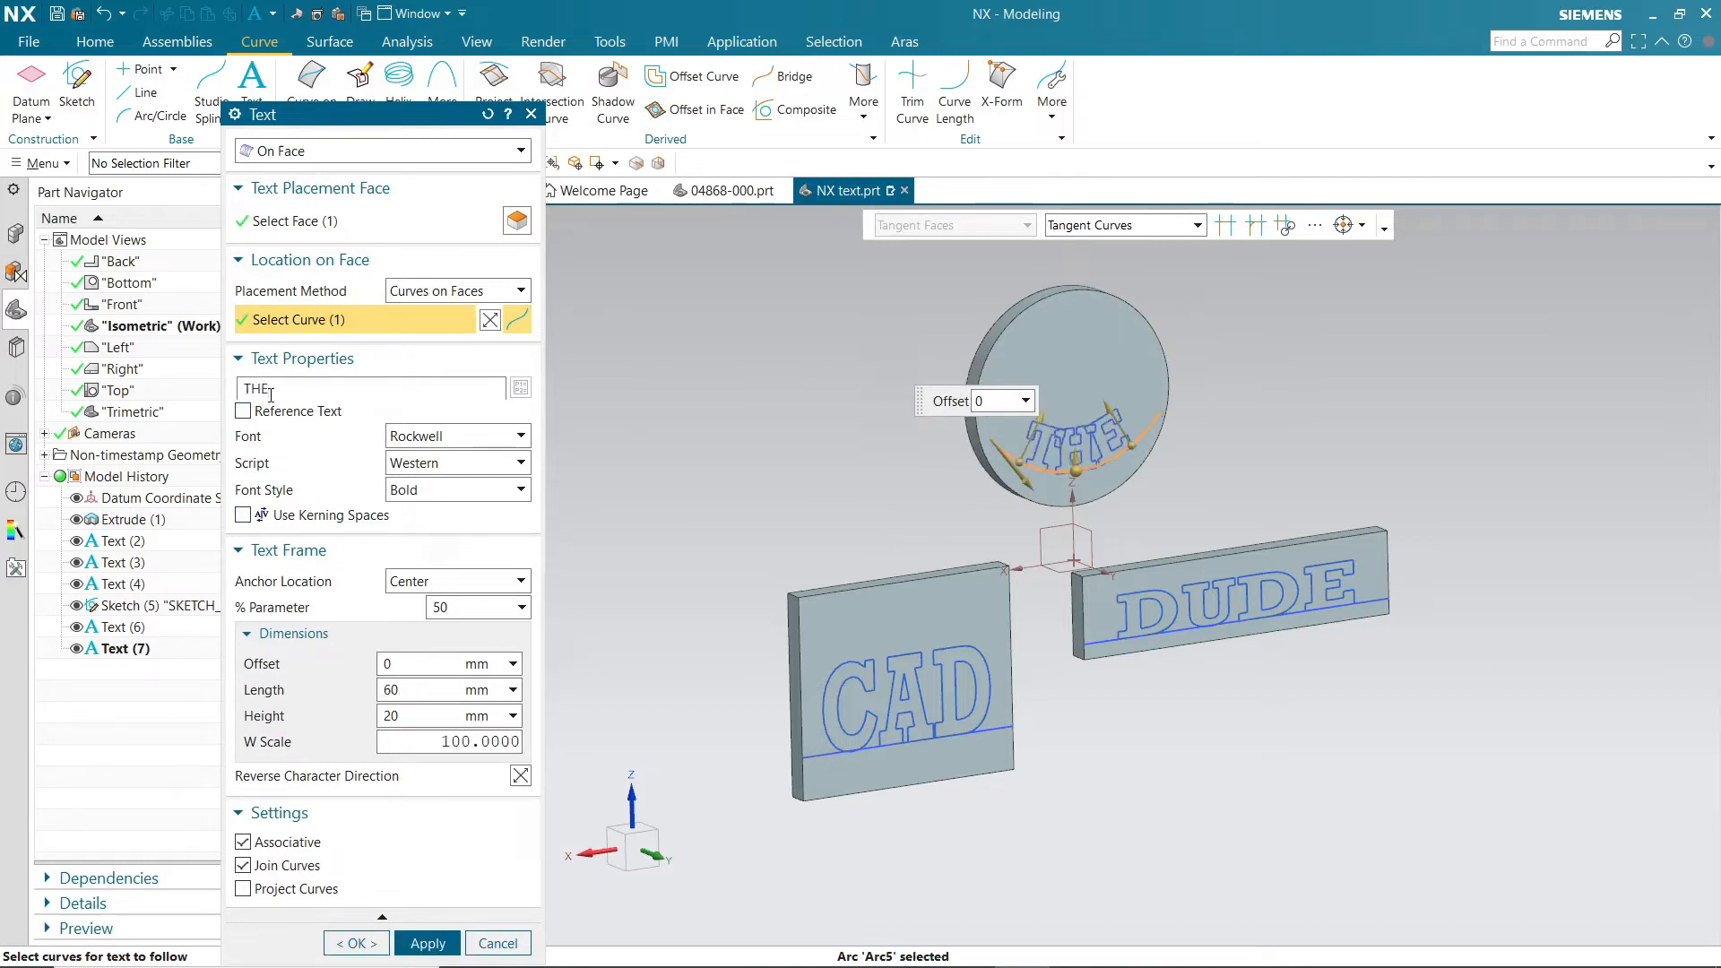
Step: Set the font of the "THE" text to Cooper Black
{"action": "left_click", "coordinate": [426, 439]}
{"action": "scroll", "coordinate": [518, 551], "scroll_direction": "up", "scroll_amount": 5}
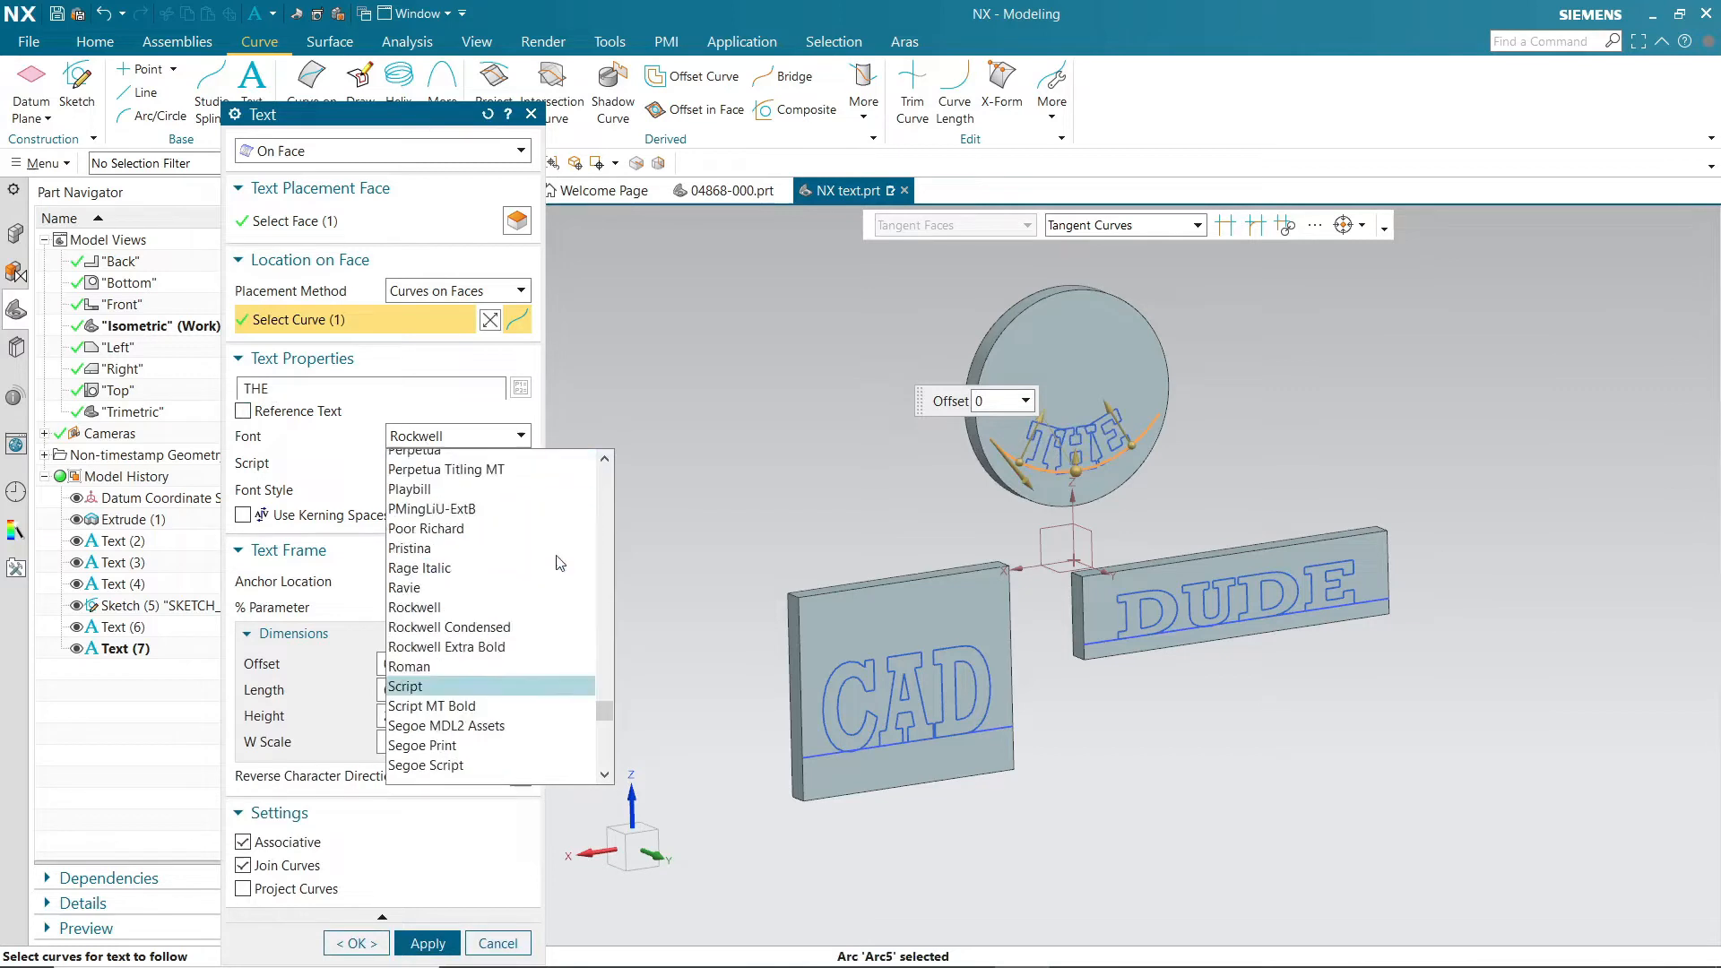
{"action": "left_click_drag", "start_coordinate": [608, 692], "coordinate": [607, 566]}
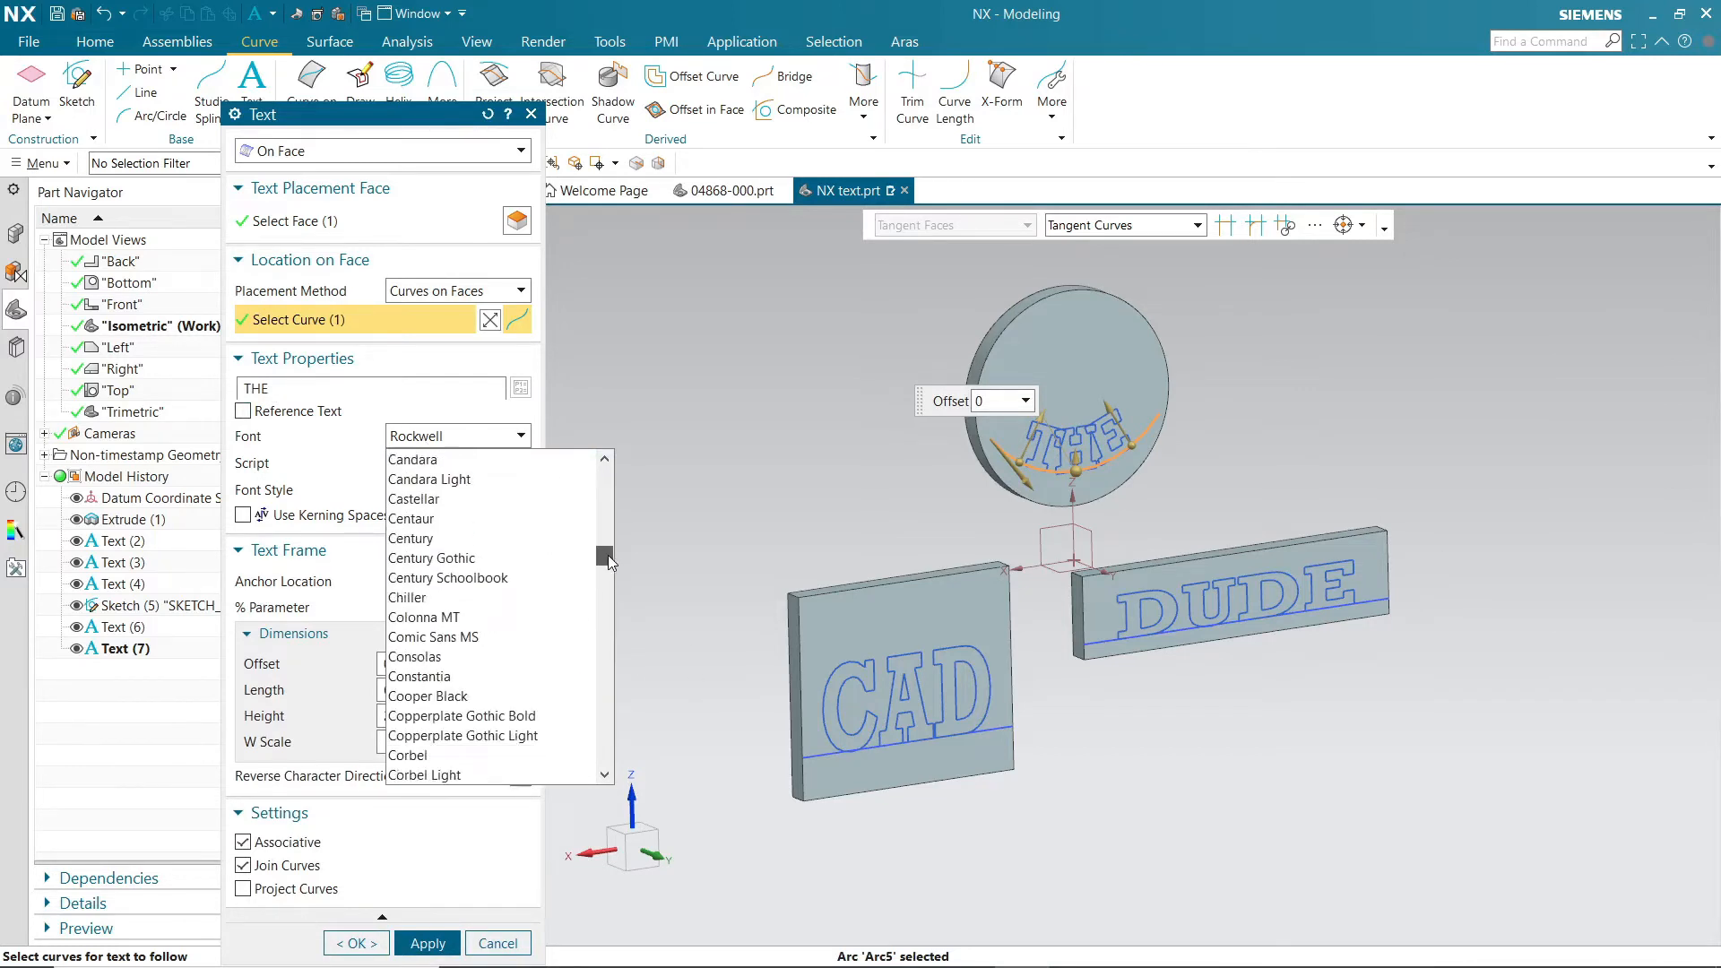
{"action": "left_click", "coordinate": [434, 696]}
Step: Set the "THE" text to 75 mm long and 30 mm high, and finish the Text command
{"action": "scroll", "coordinate": [1053, 448], "scroll_direction": "up", "scroll_amount": 3}
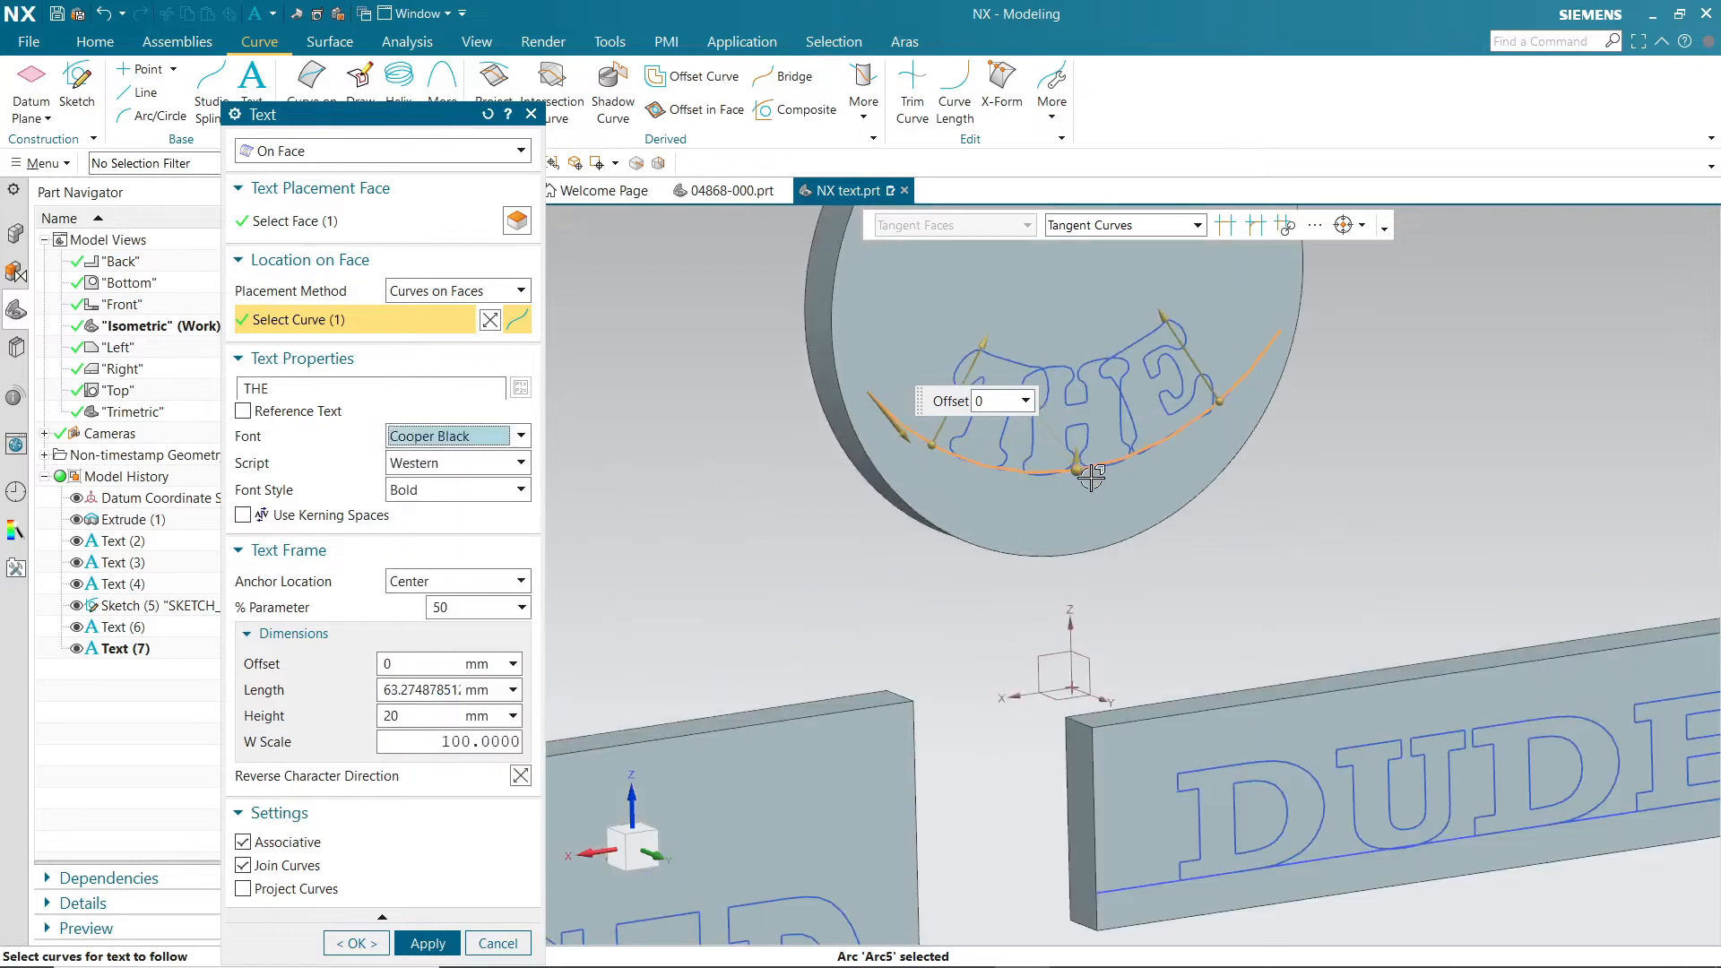
{"action": "scroll", "coordinate": [1054, 449], "scroll_direction": "down", "scroll_amount": 2}
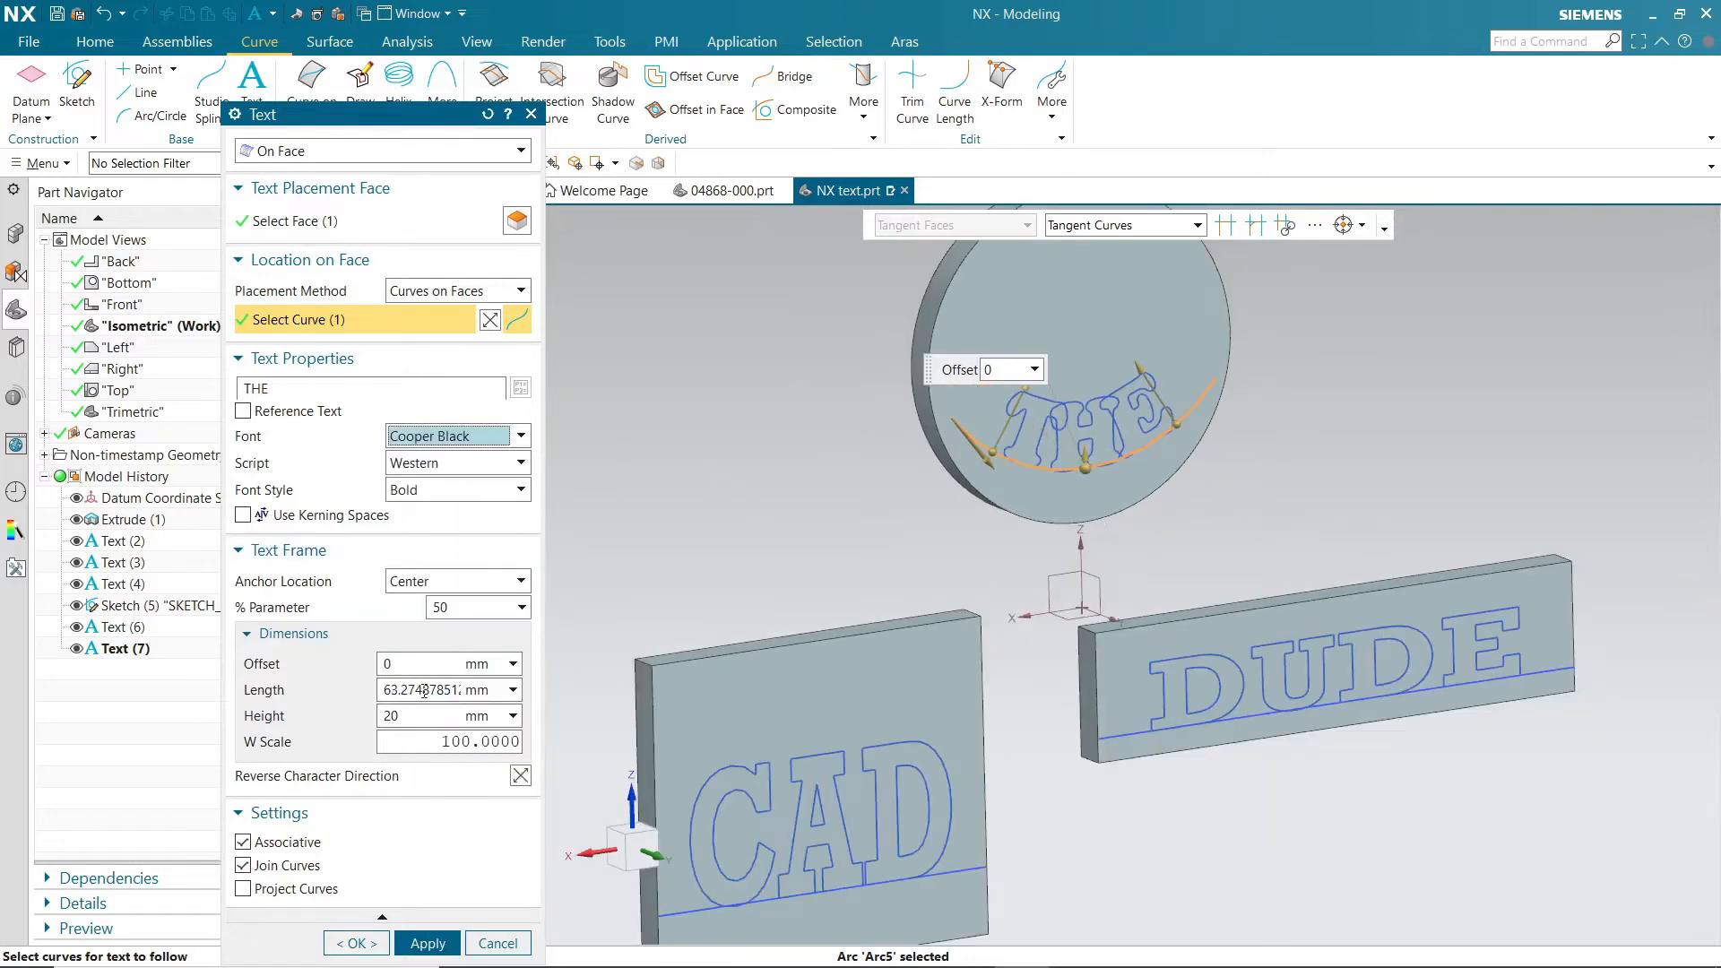
{"action": "key", "text": "Return"}
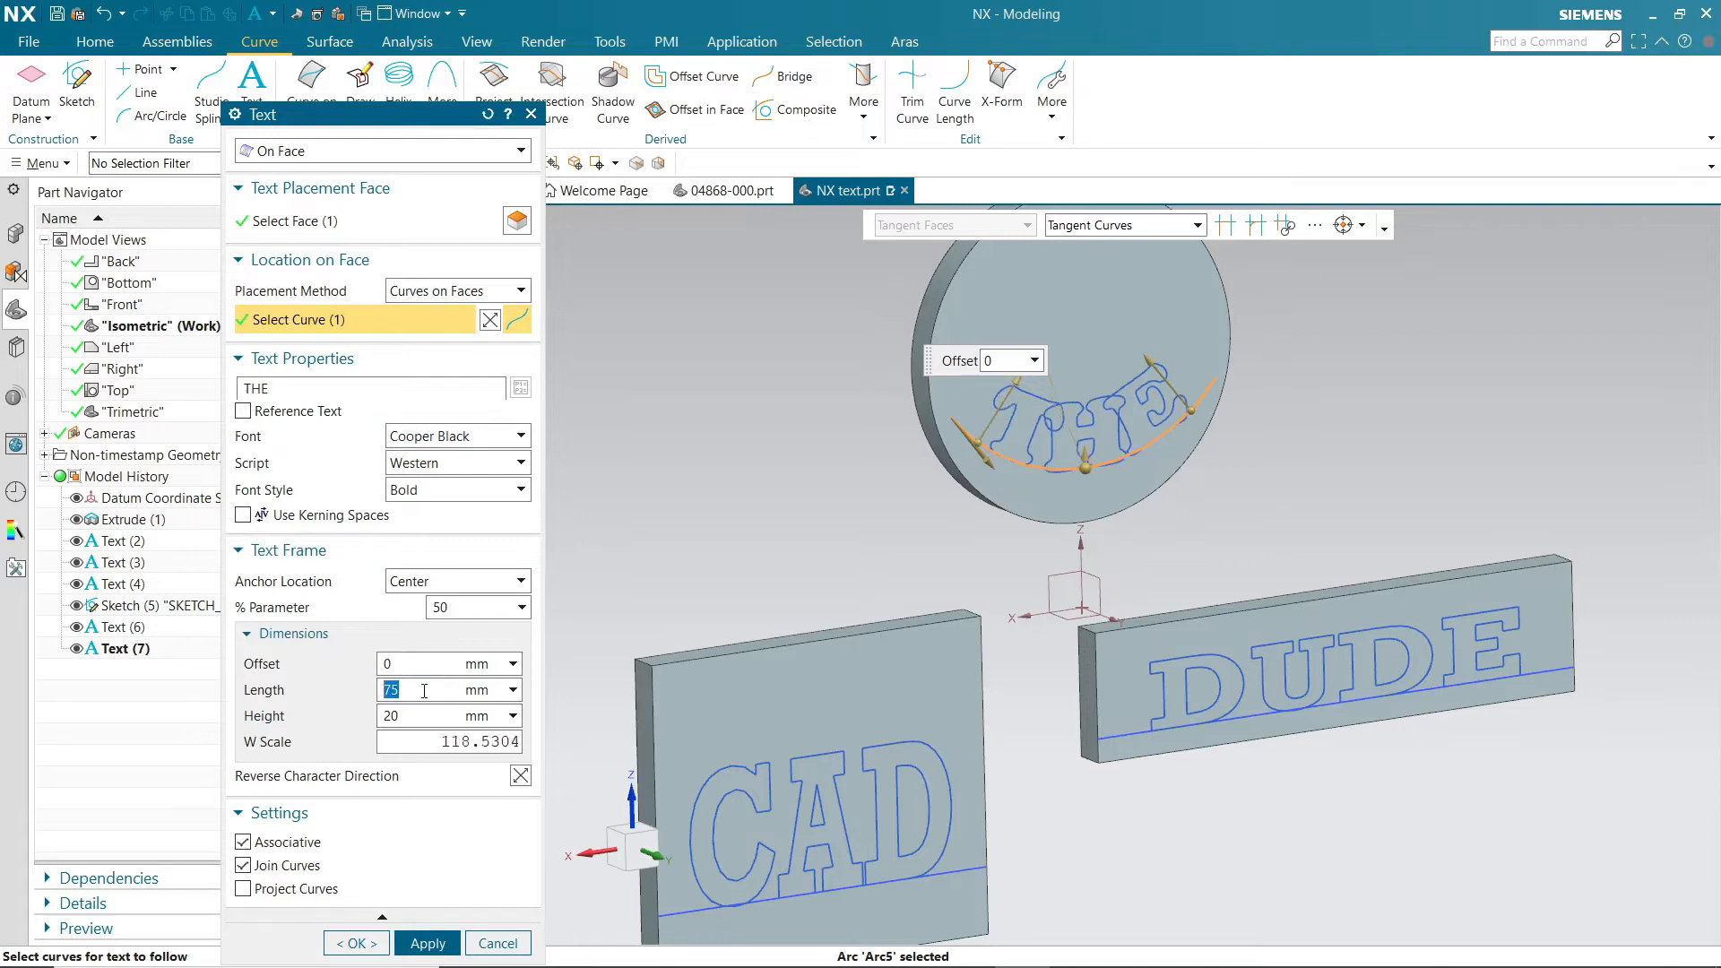
{"action": "type", "text": "30"}
{"action": "key", "text": "Return"}
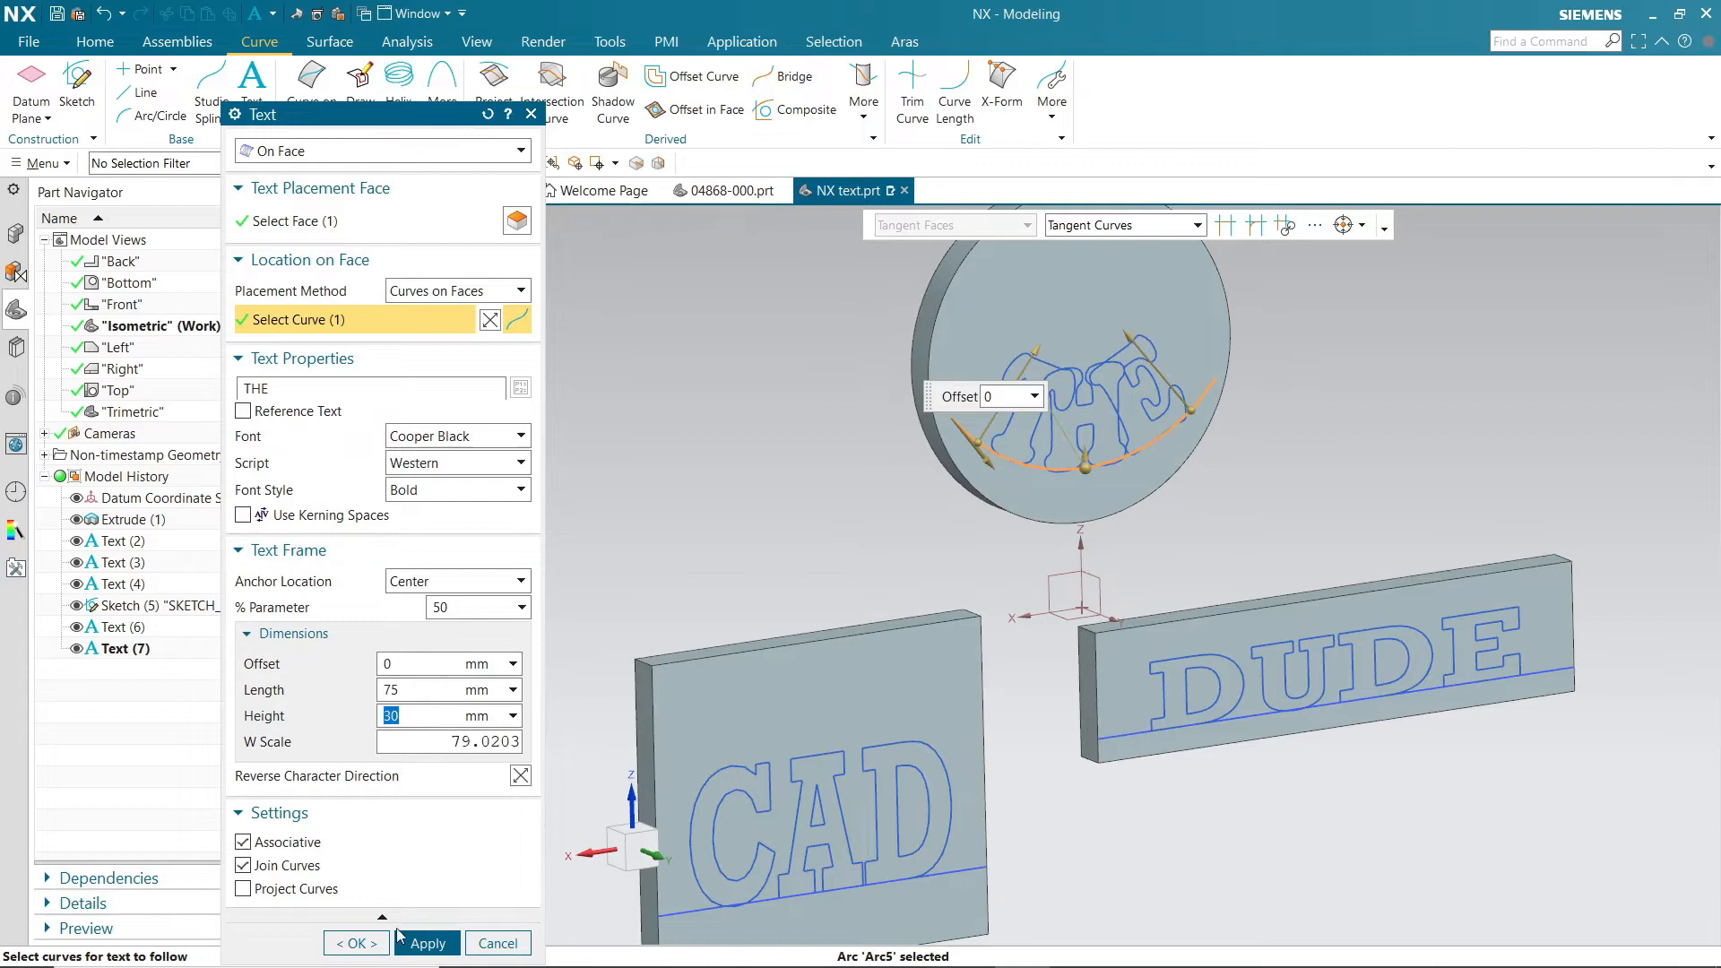
{"action": "left_click", "coordinate": [378, 946]}
{"action": "scroll", "coordinate": [1050, 606], "scroll_direction": "down", "scroll_amount": 4}
{"action": "middle_click_drag", "start_coordinate": [1062, 547], "coordinate": [1199, 580]}
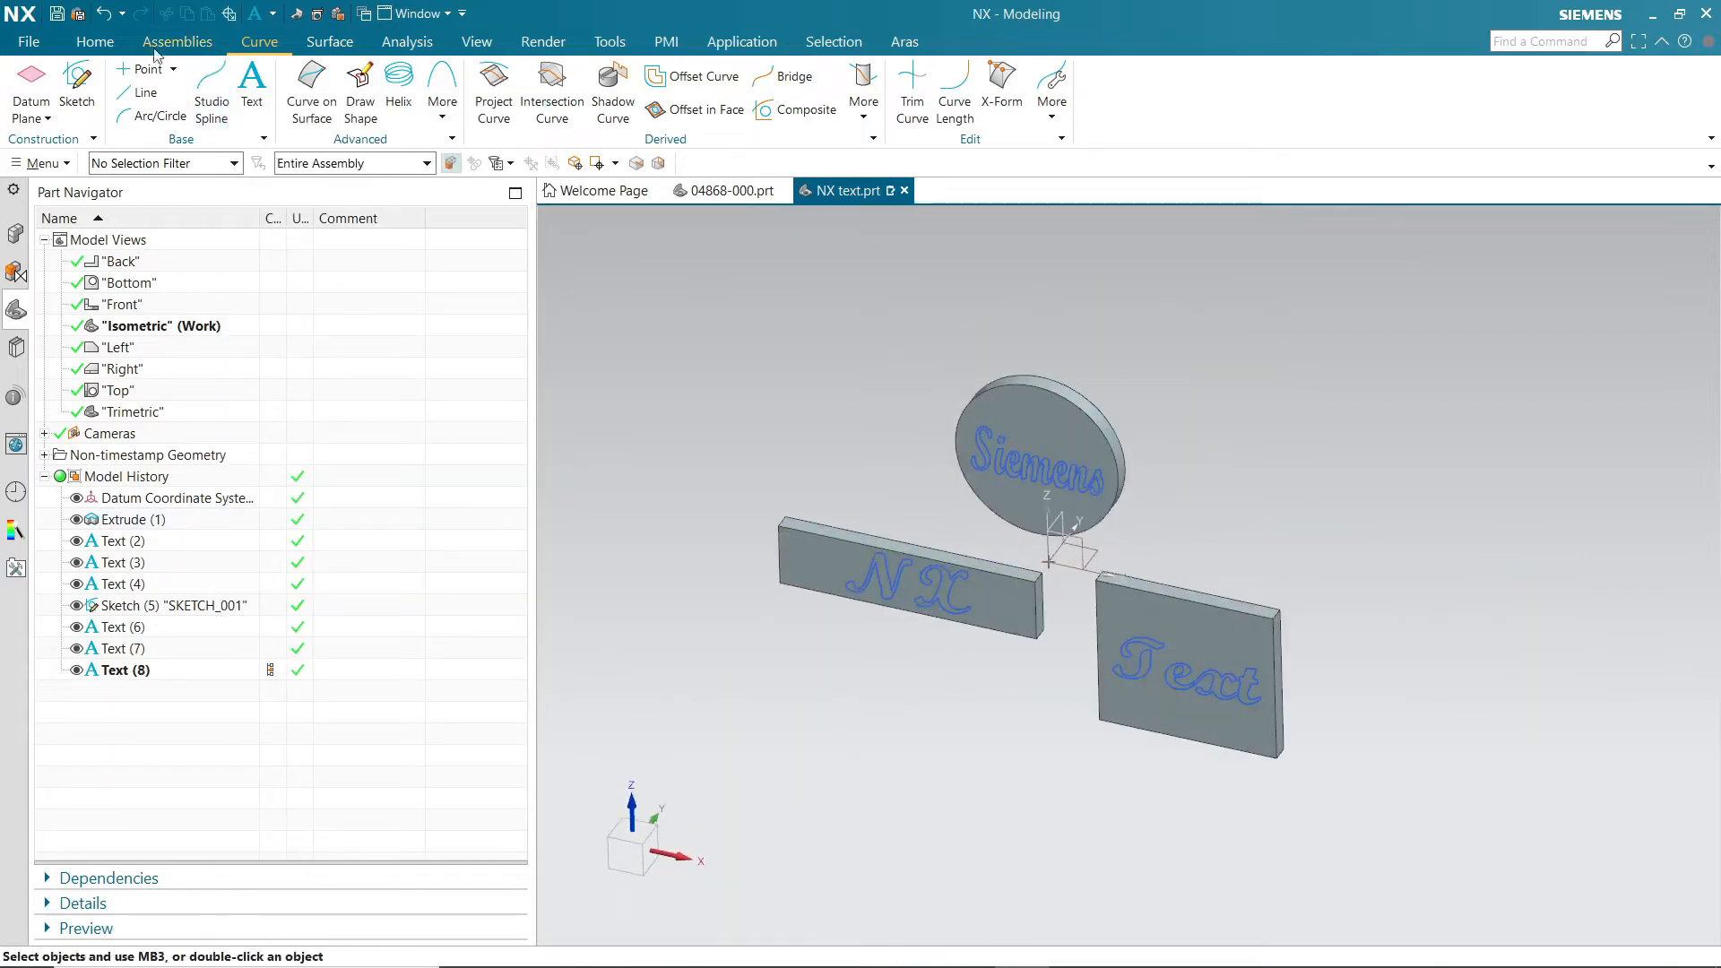
Step: Extrude the "Siemens", "NX" and "Text" curves on the plates' front faces 3 mm as solids, with Boolean set to None
{"action": "left_click", "coordinate": [97, 43]}
{"action": "left_click", "coordinate": [135, 90]}
{"action": "key", "text": "Escape"}
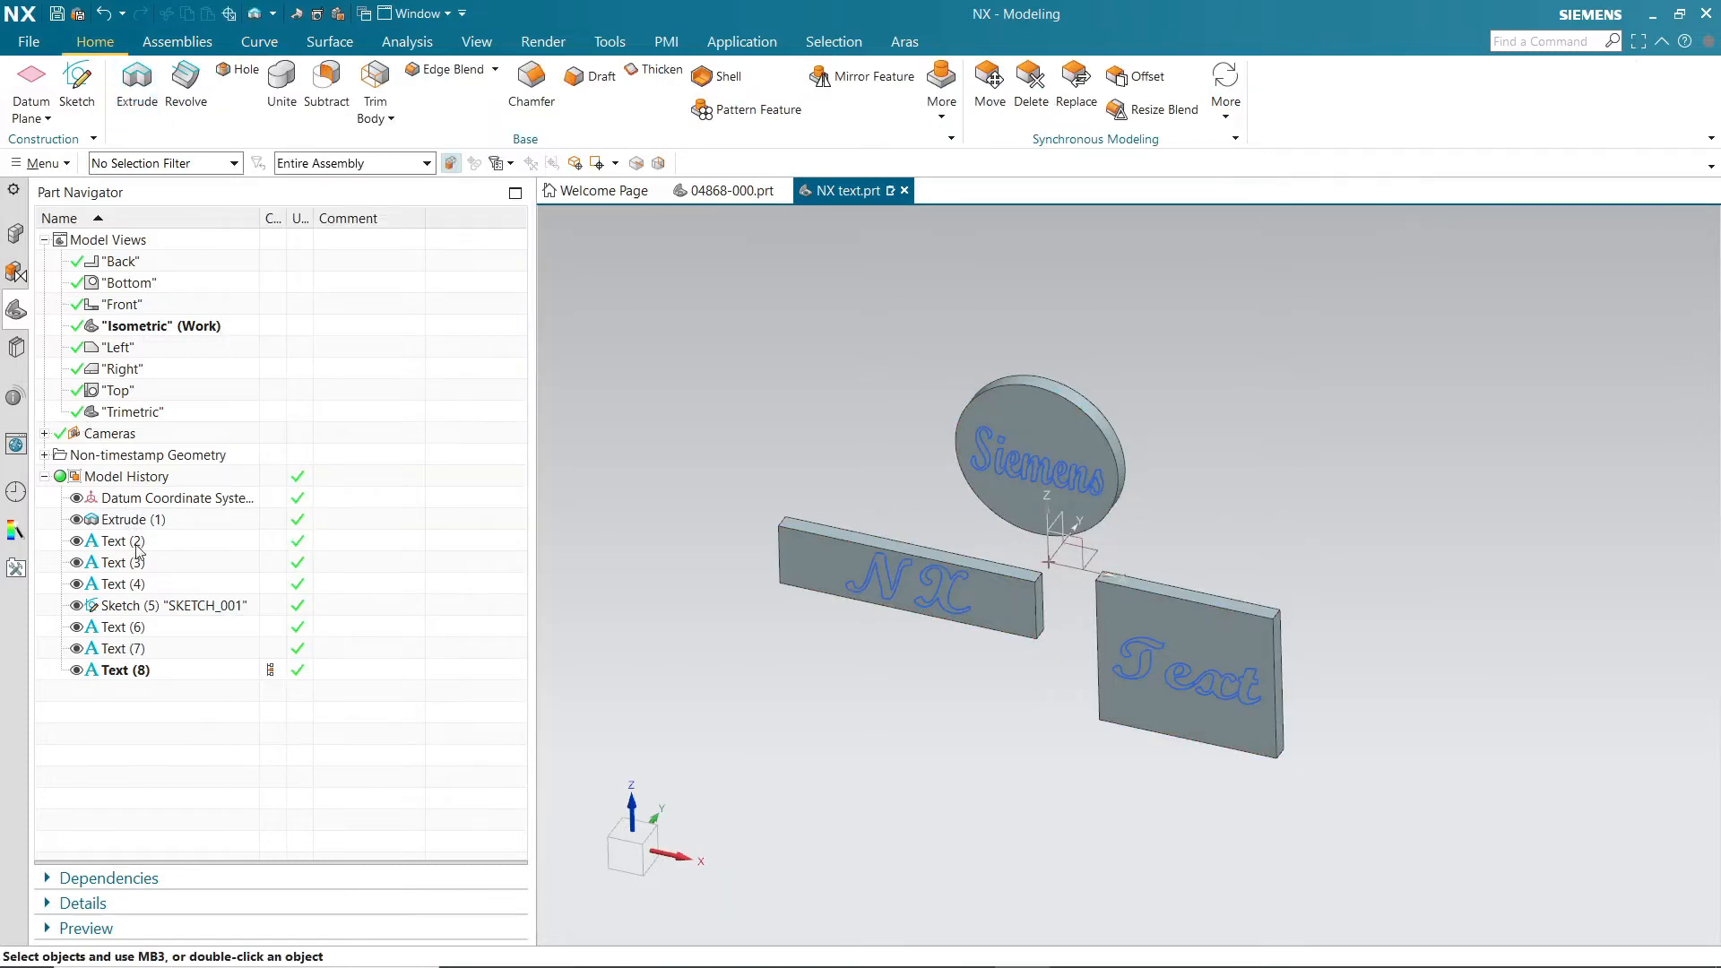
{"action": "left_click", "coordinate": [125, 541]}
{"action": "left_click", "coordinate": [123, 563], "text": "ctrl"}
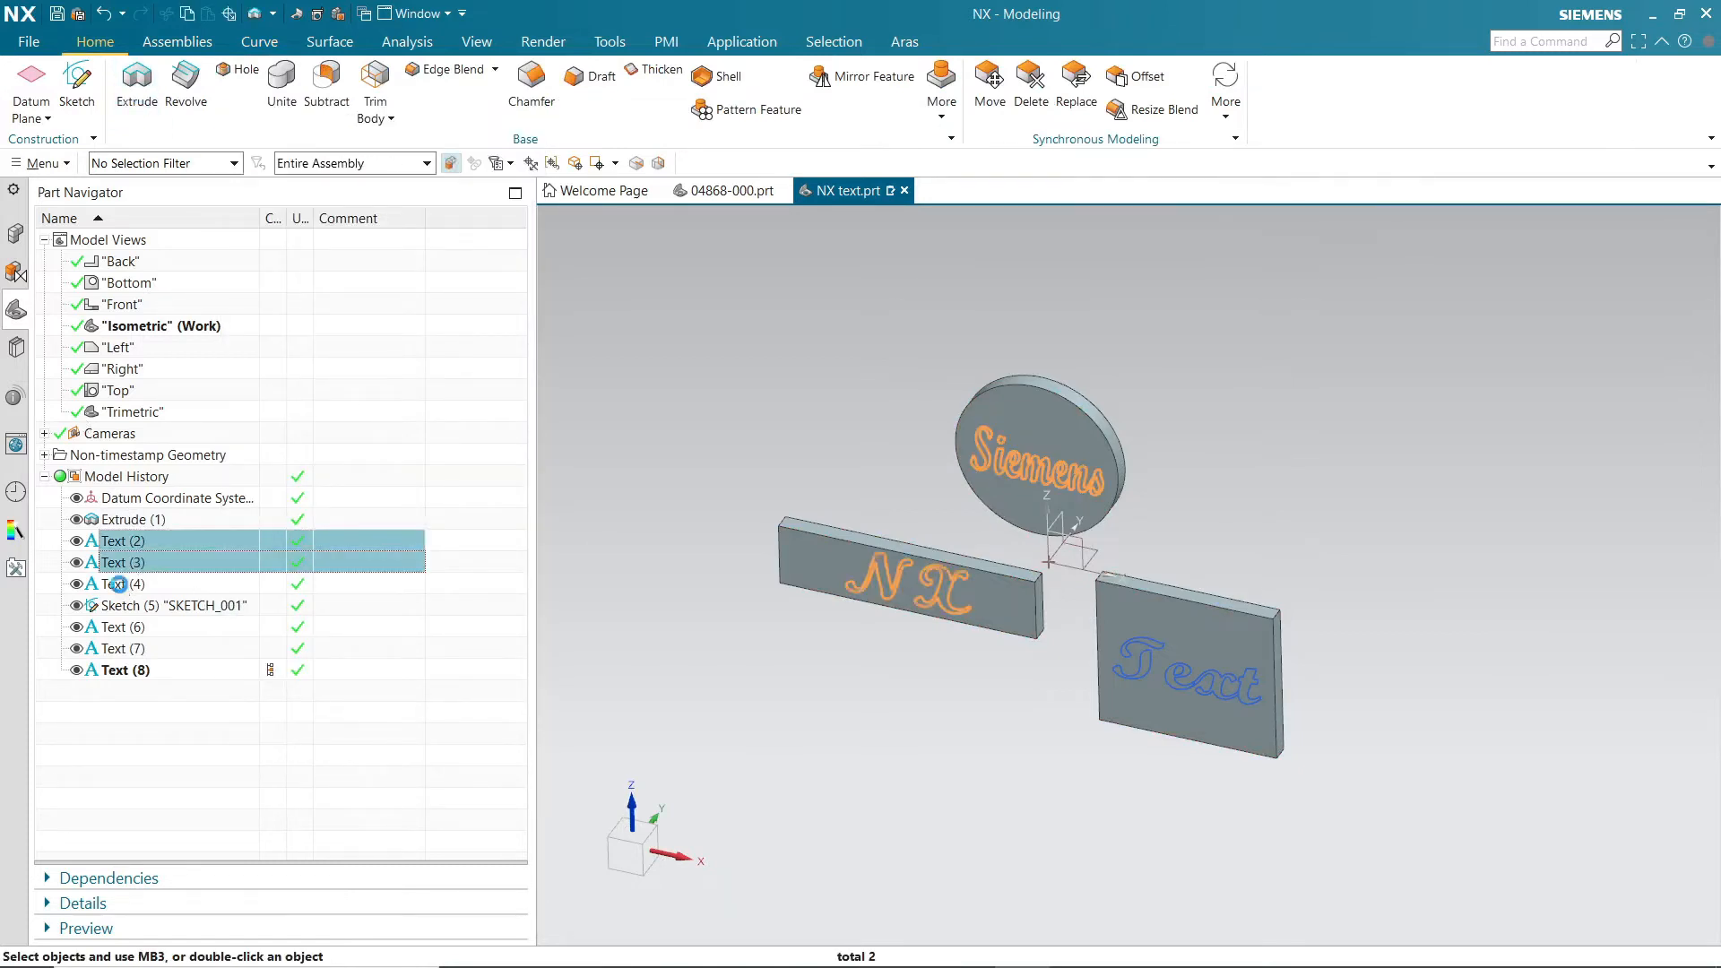
{"action": "left_click", "coordinate": [119, 585], "text": "ctrl"}
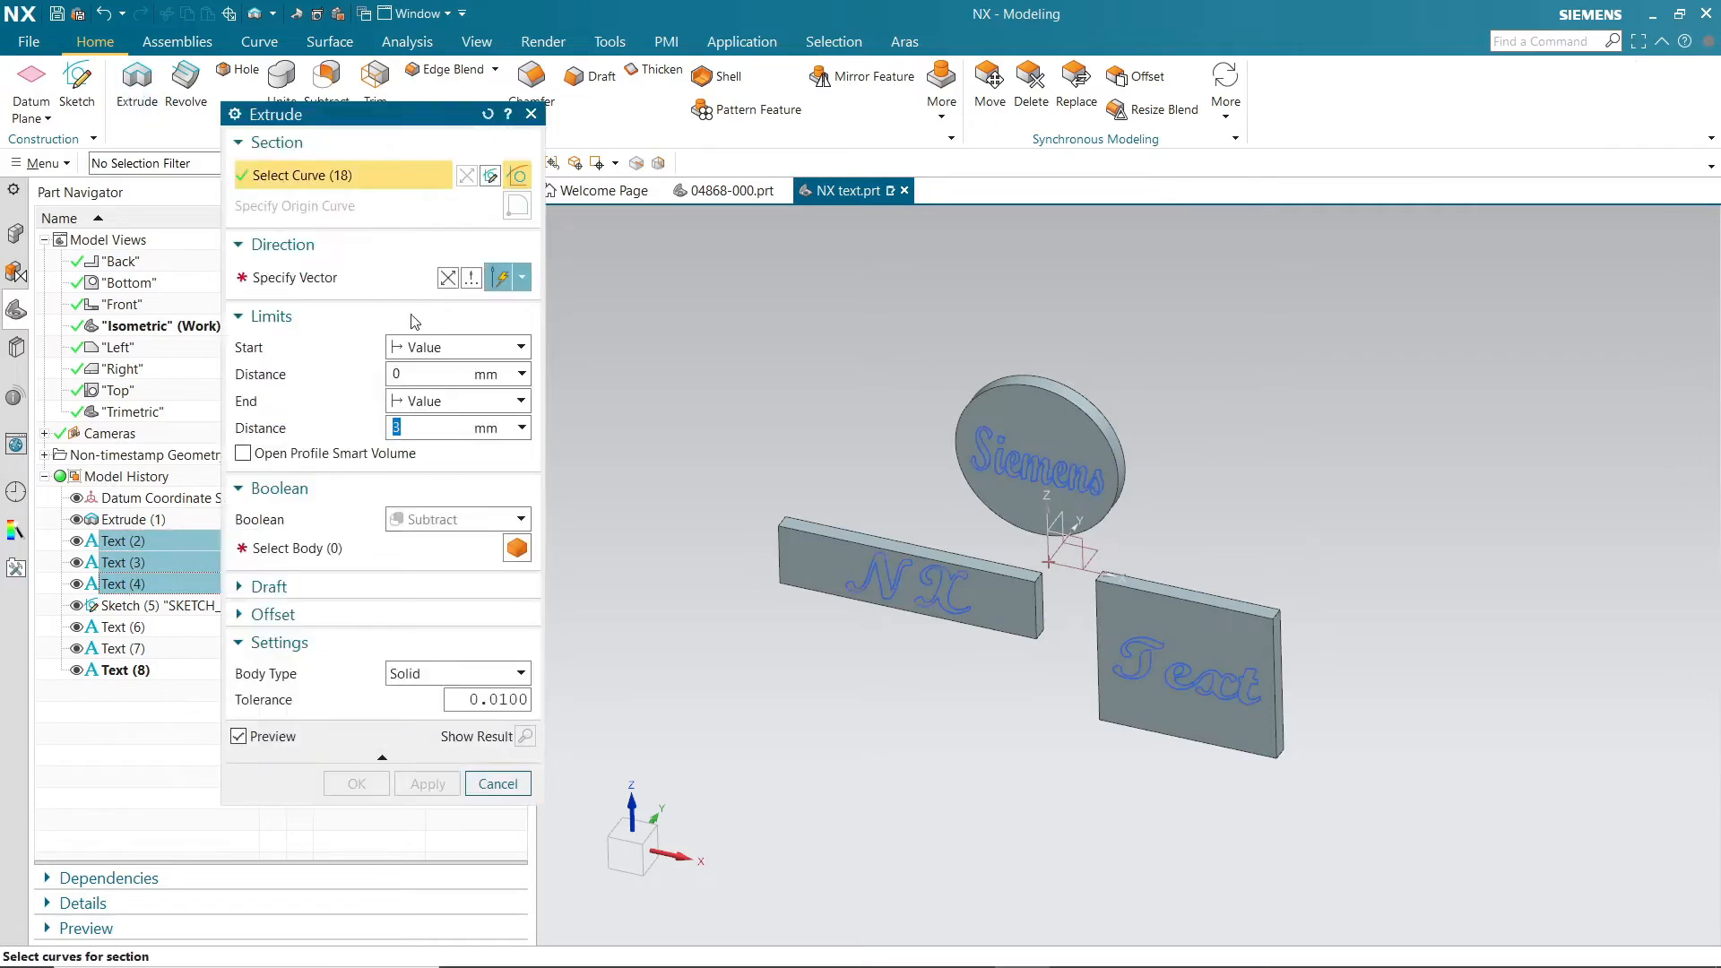
{"action": "left_click", "coordinate": [430, 520]}
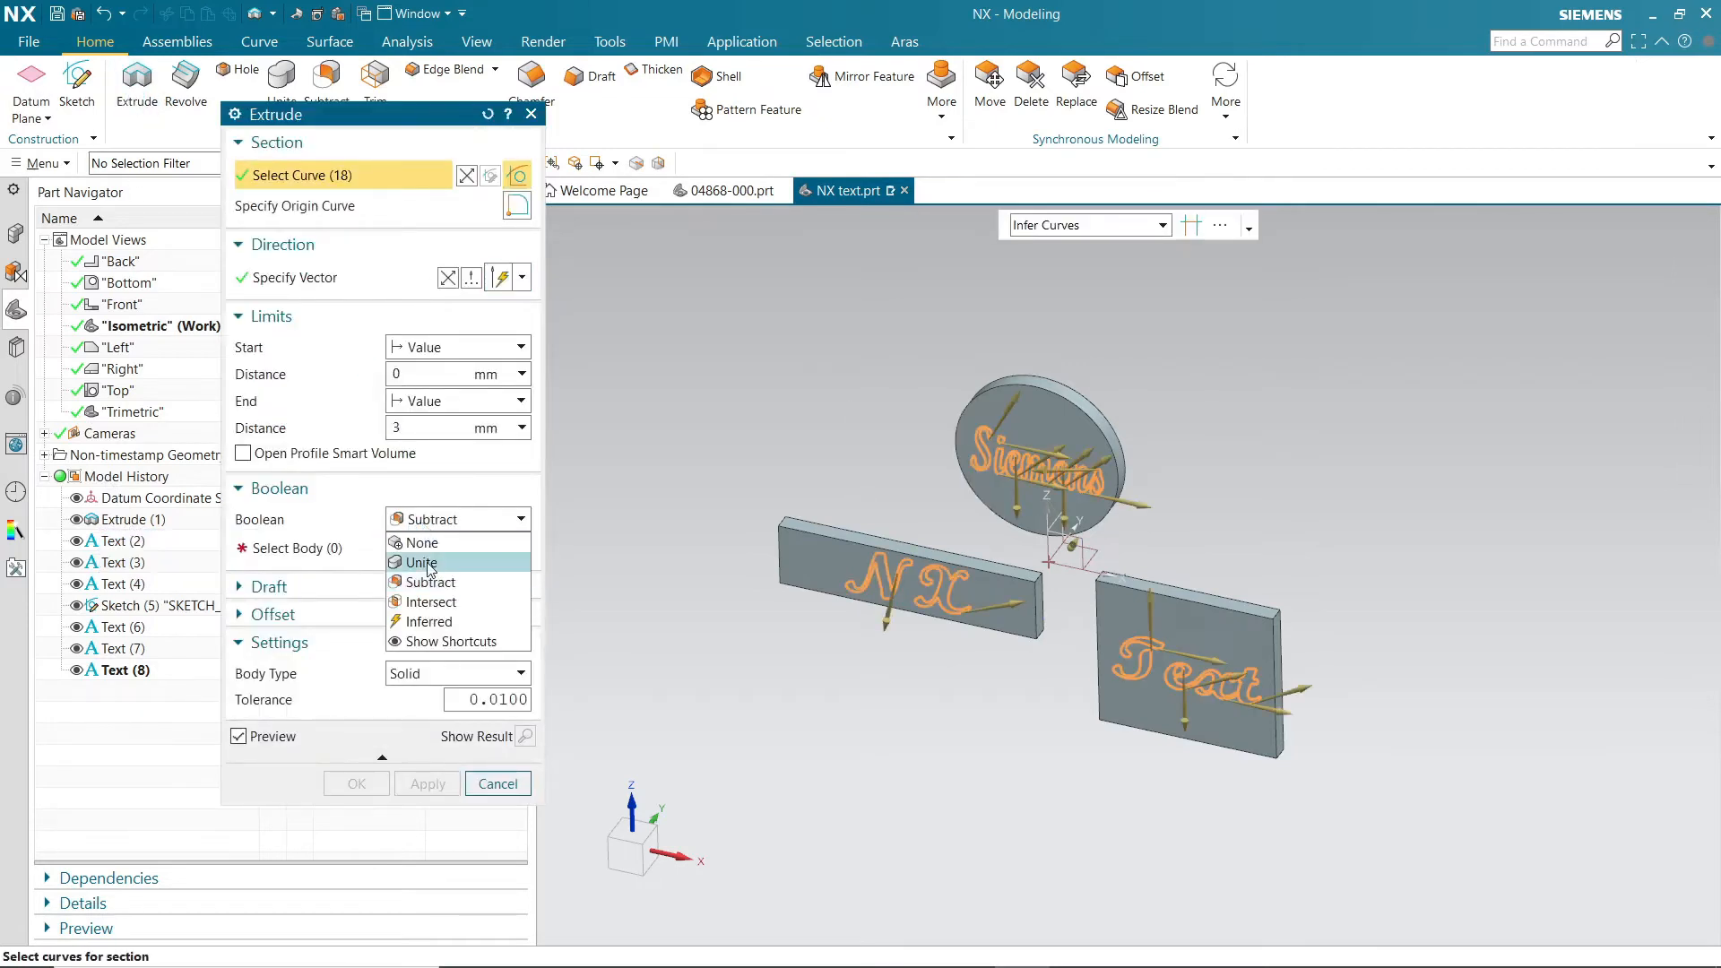
{"action": "left_click", "coordinate": [423, 543]}
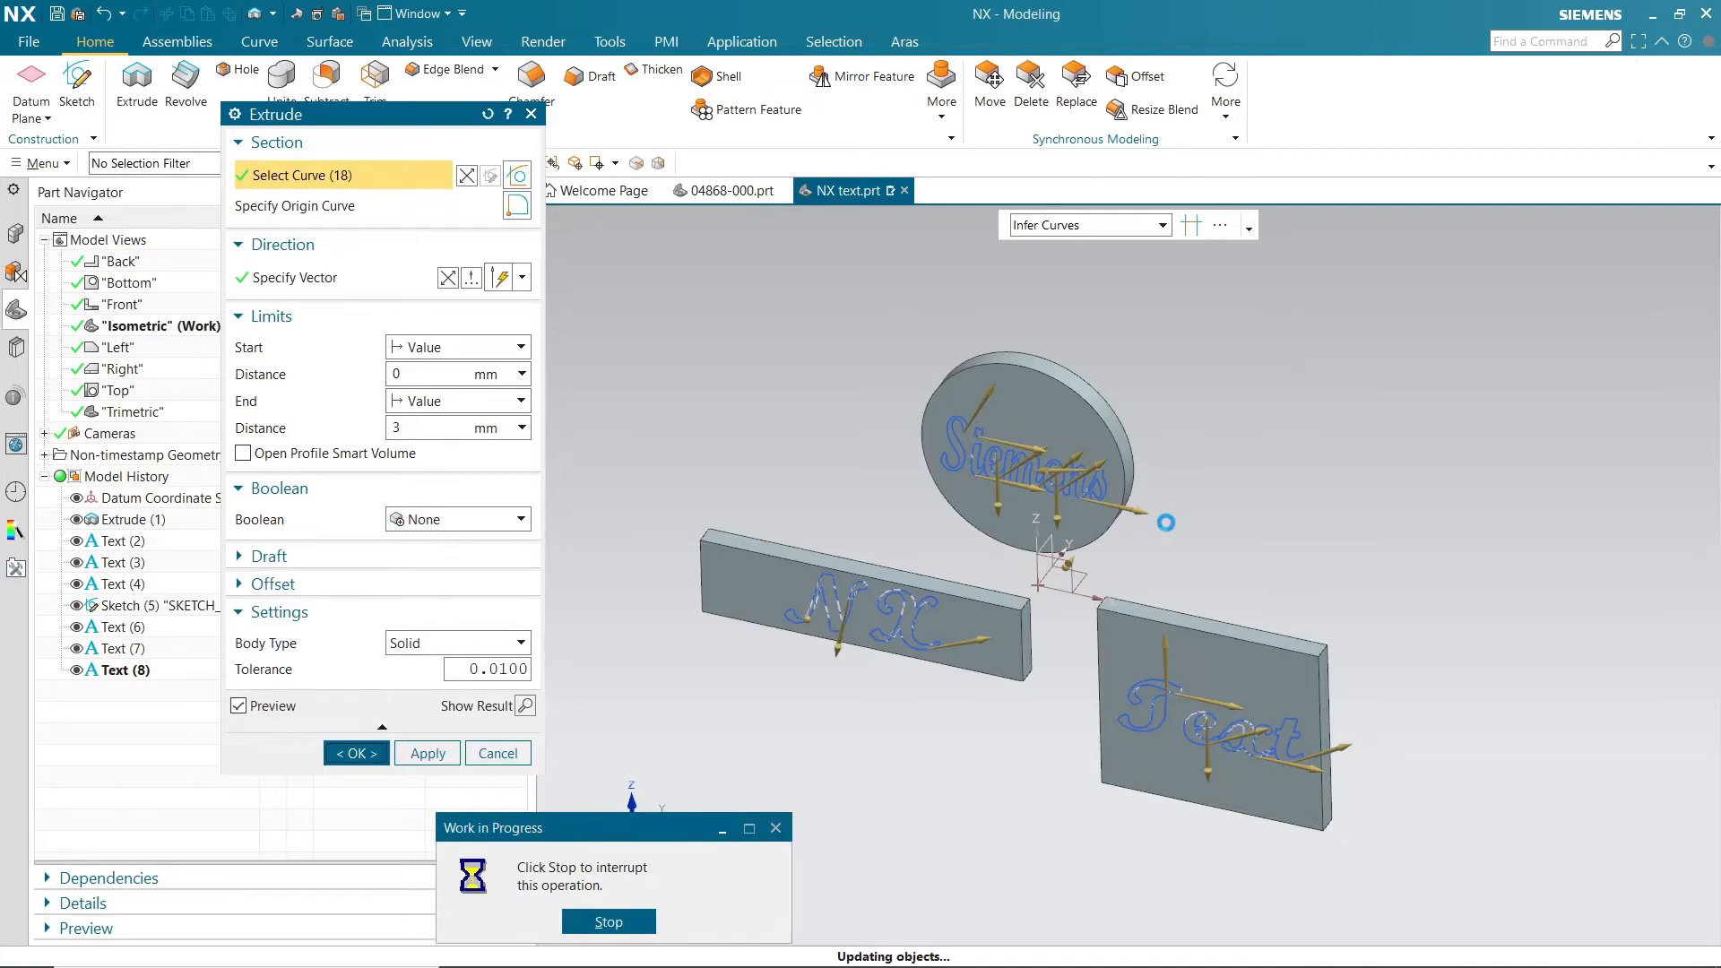
{"action": "middle_click_drag", "start_coordinate": [1165, 522], "coordinate": [1188, 583]}
Step: Edit the front text extrusion and reverse its direction so the letters stand out from the plates
{"action": "right_click", "coordinate": [102, 695]}
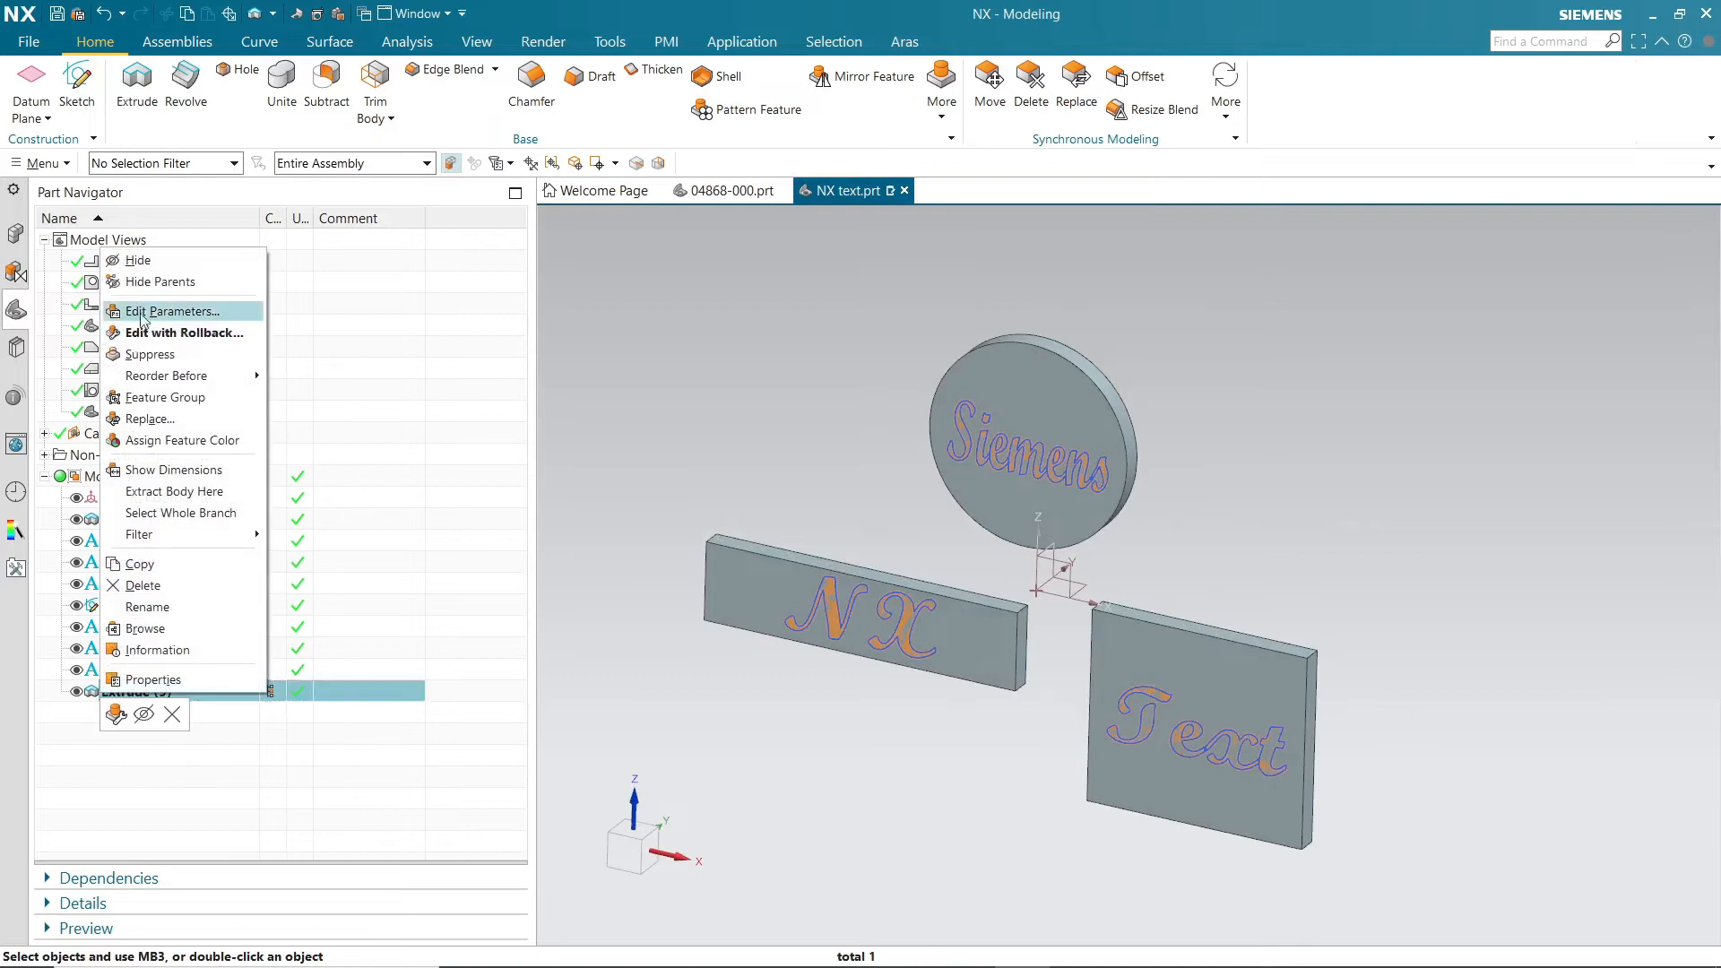
{"action": "left_click", "coordinate": [156, 313]}
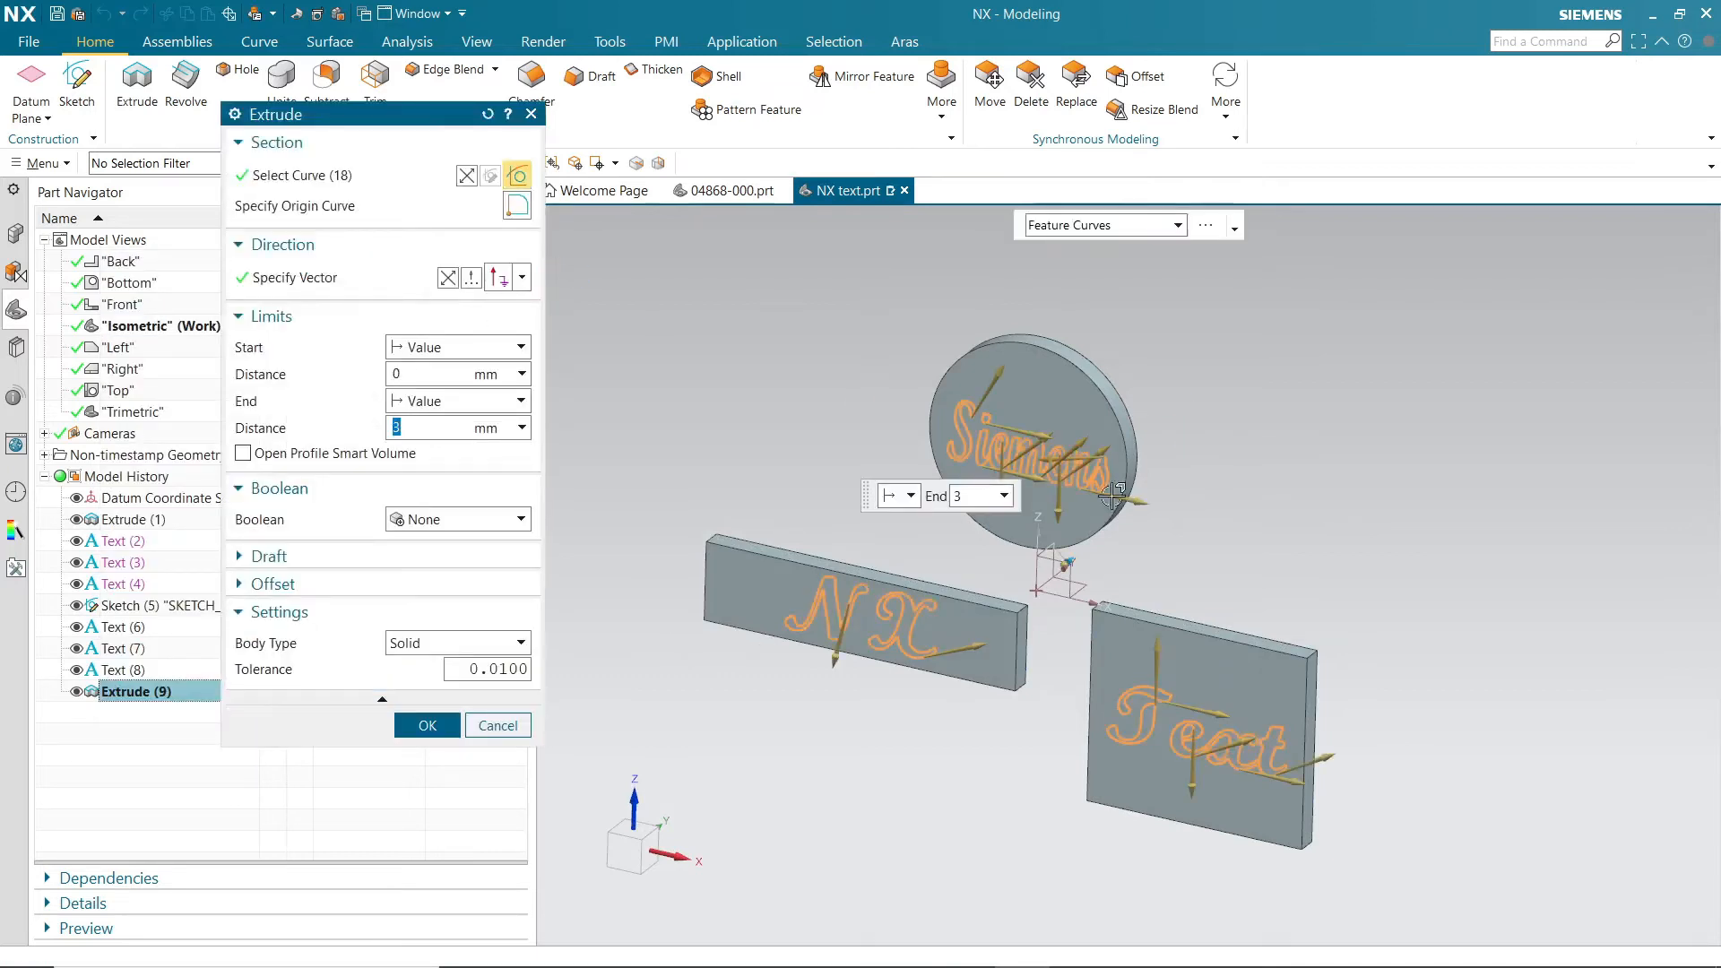
{"action": "left_click", "coordinate": [451, 283]}
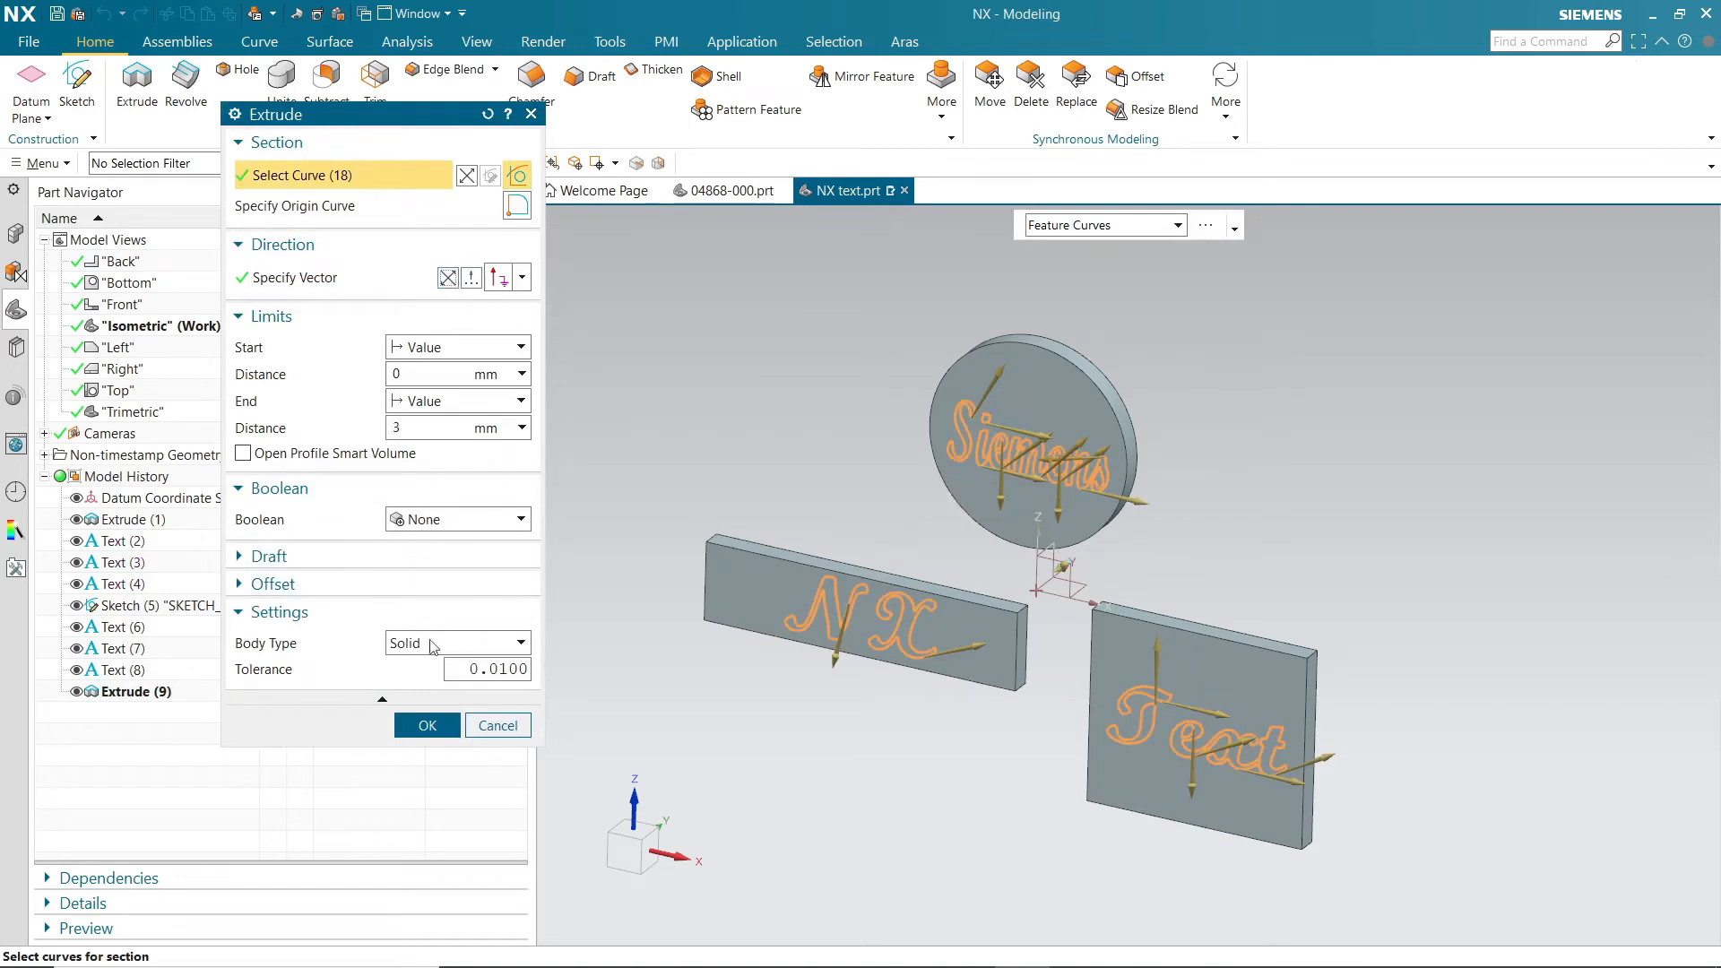
{"action": "left_click", "coordinate": [425, 726]}
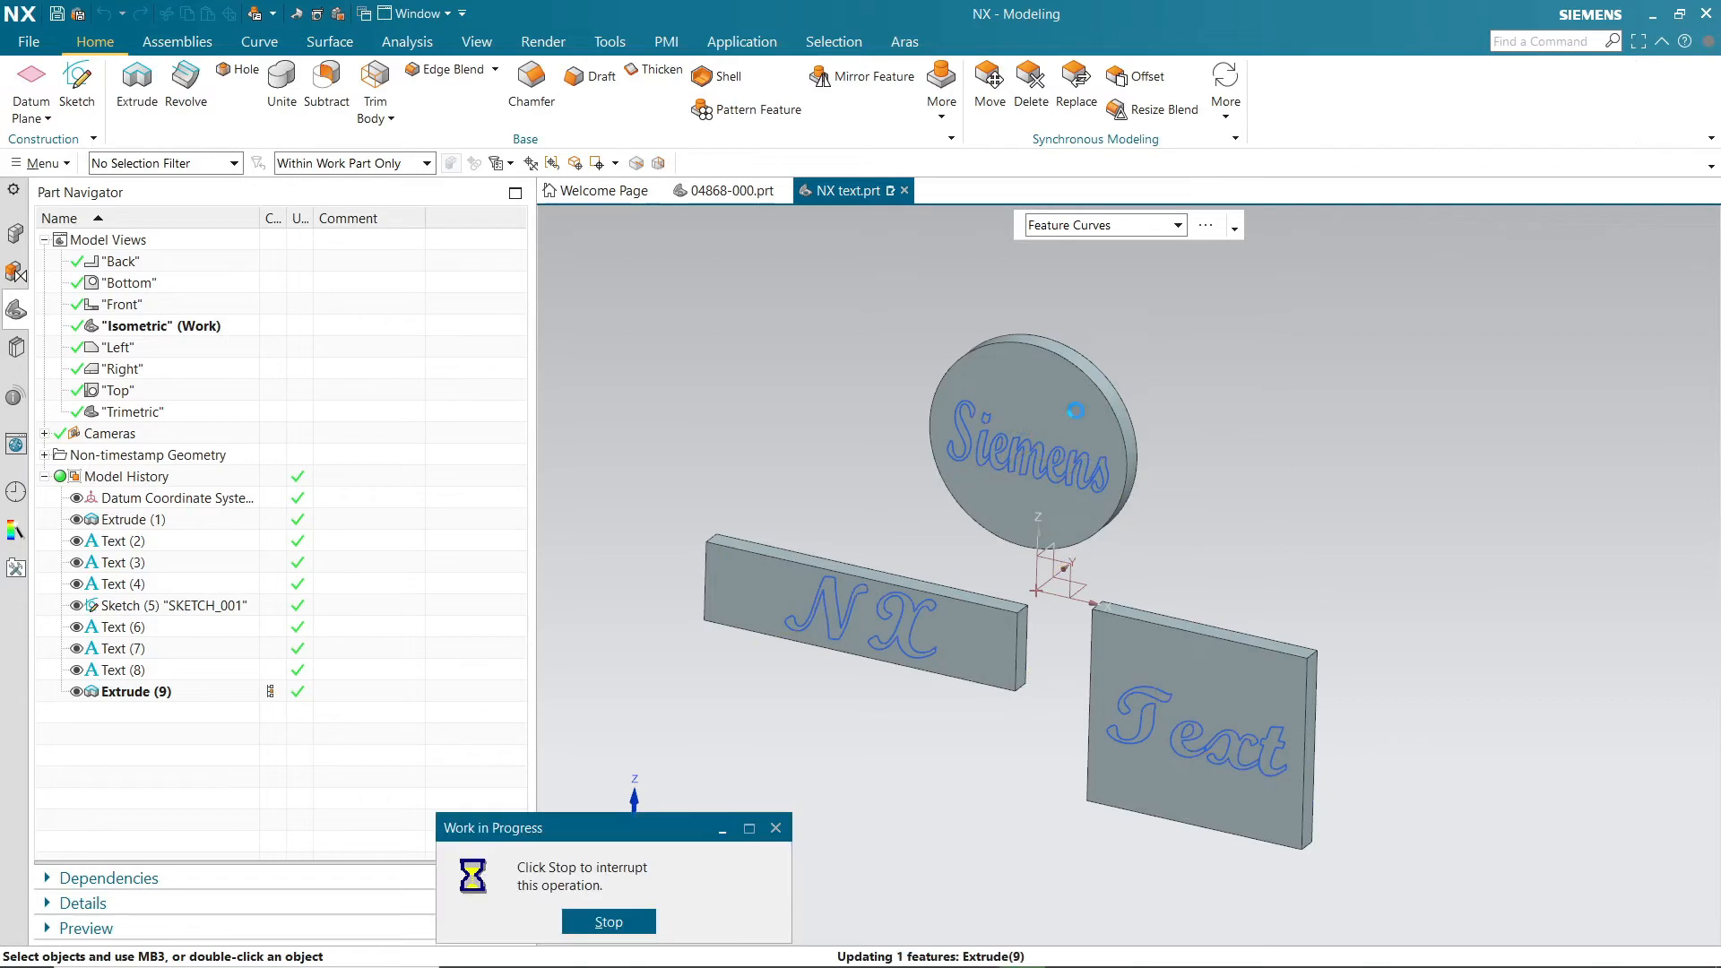
{"action": "middle_click_drag", "start_coordinate": [1201, 486], "coordinate": [1131, 504]}
{"action": "scroll", "coordinate": [1025, 466], "scroll_direction": "up", "scroll_amount": 7}
{"action": "scroll", "coordinate": [1084, 548], "scroll_direction": "down", "scroll_amount": 9}
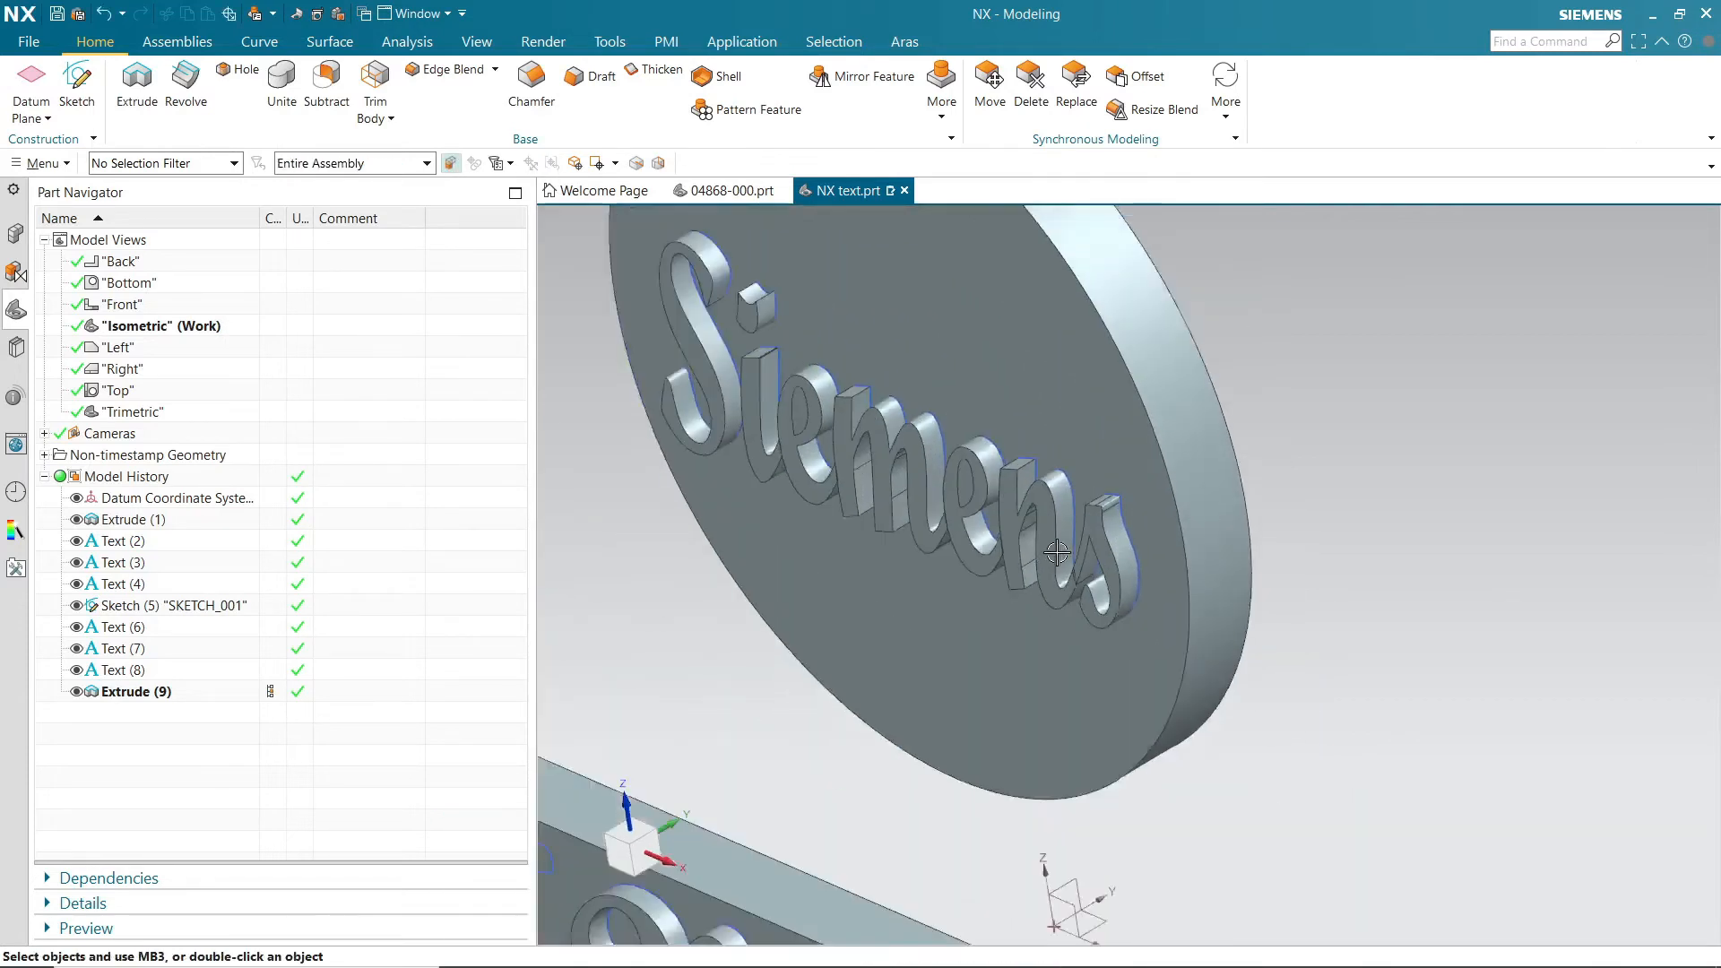
Step: Extrude the "CAD" text 2 mm with Boolean Subtract to engrave it into the square plate's back face
{"action": "middle_click_drag", "start_coordinate": [1203, 579], "coordinate": [1030, 674]}
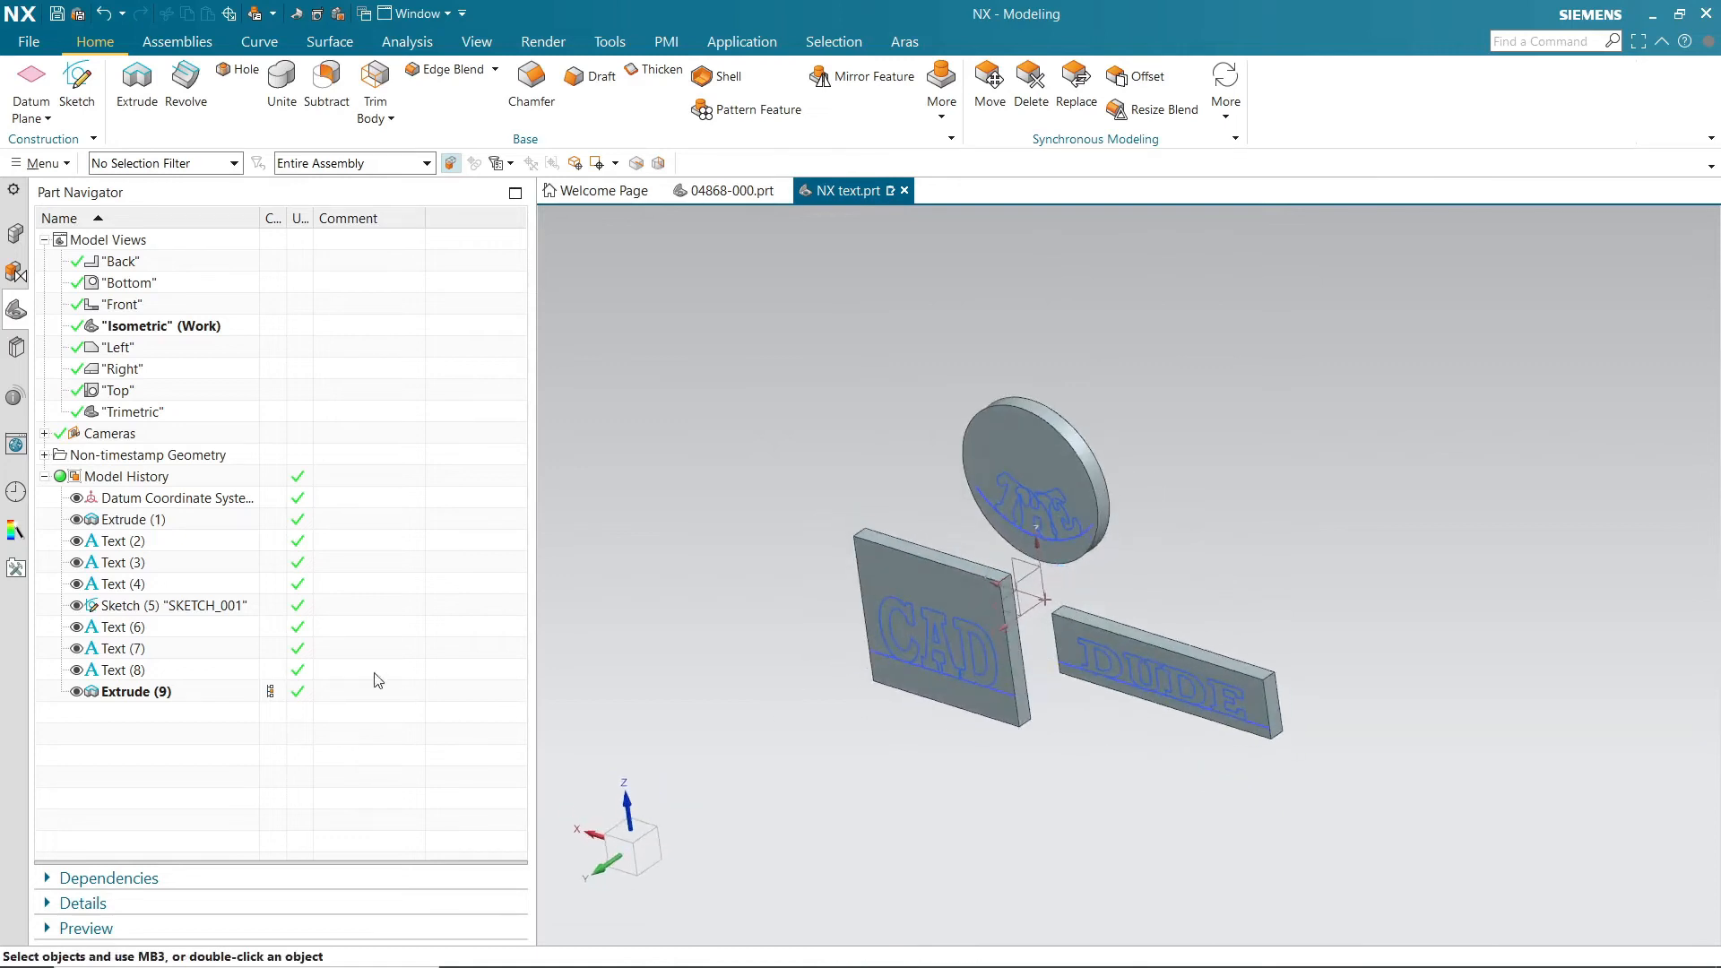
{"action": "left_click", "coordinate": [134, 626]}
{"action": "scroll", "coordinate": [1112, 619], "scroll_direction": "up", "scroll_amount": 3}
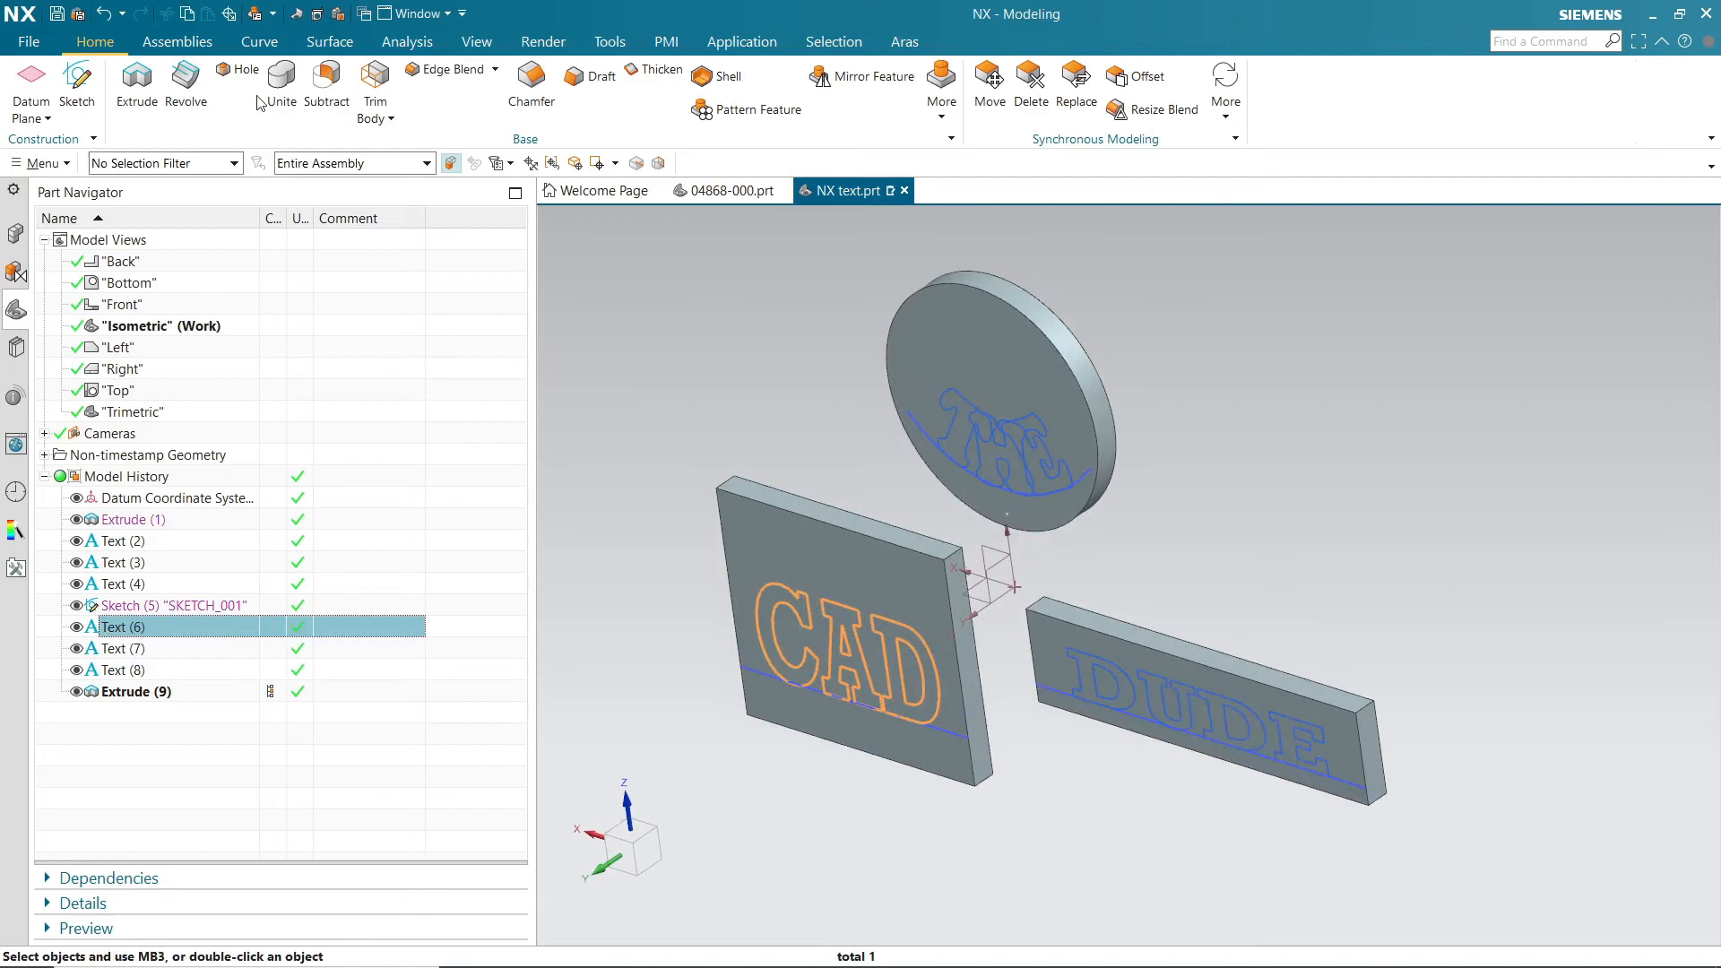
{"action": "key", "text": "x"}
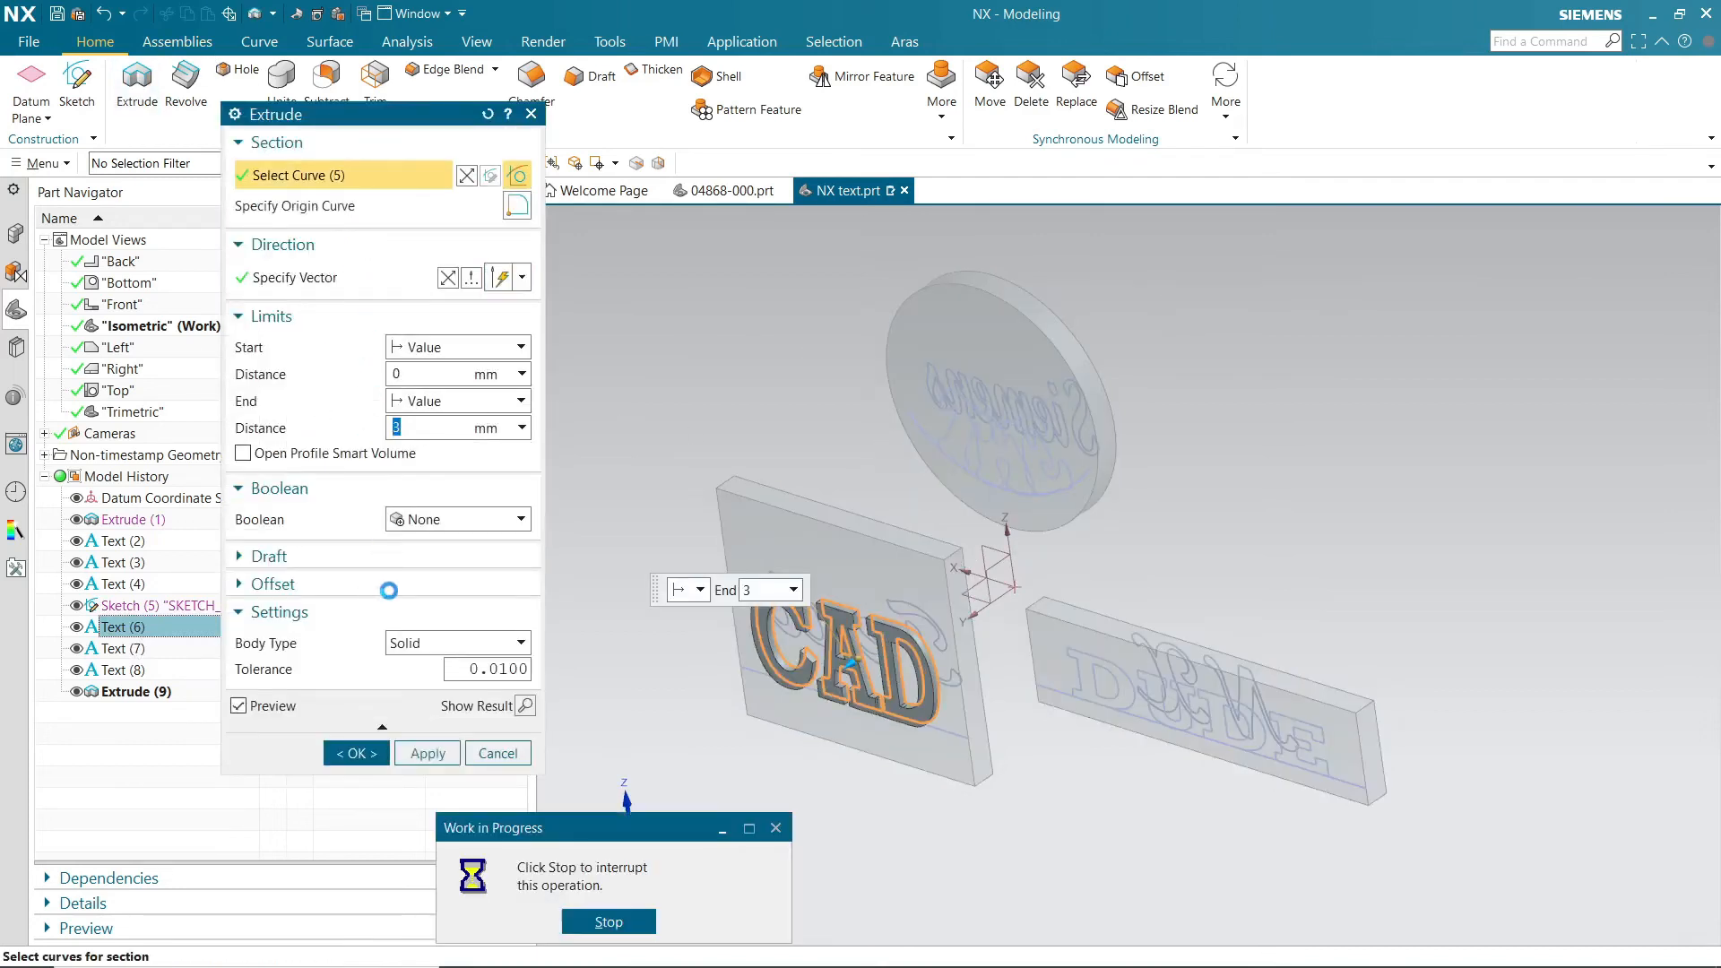
{"action": "left_click", "coordinate": [457, 519]}
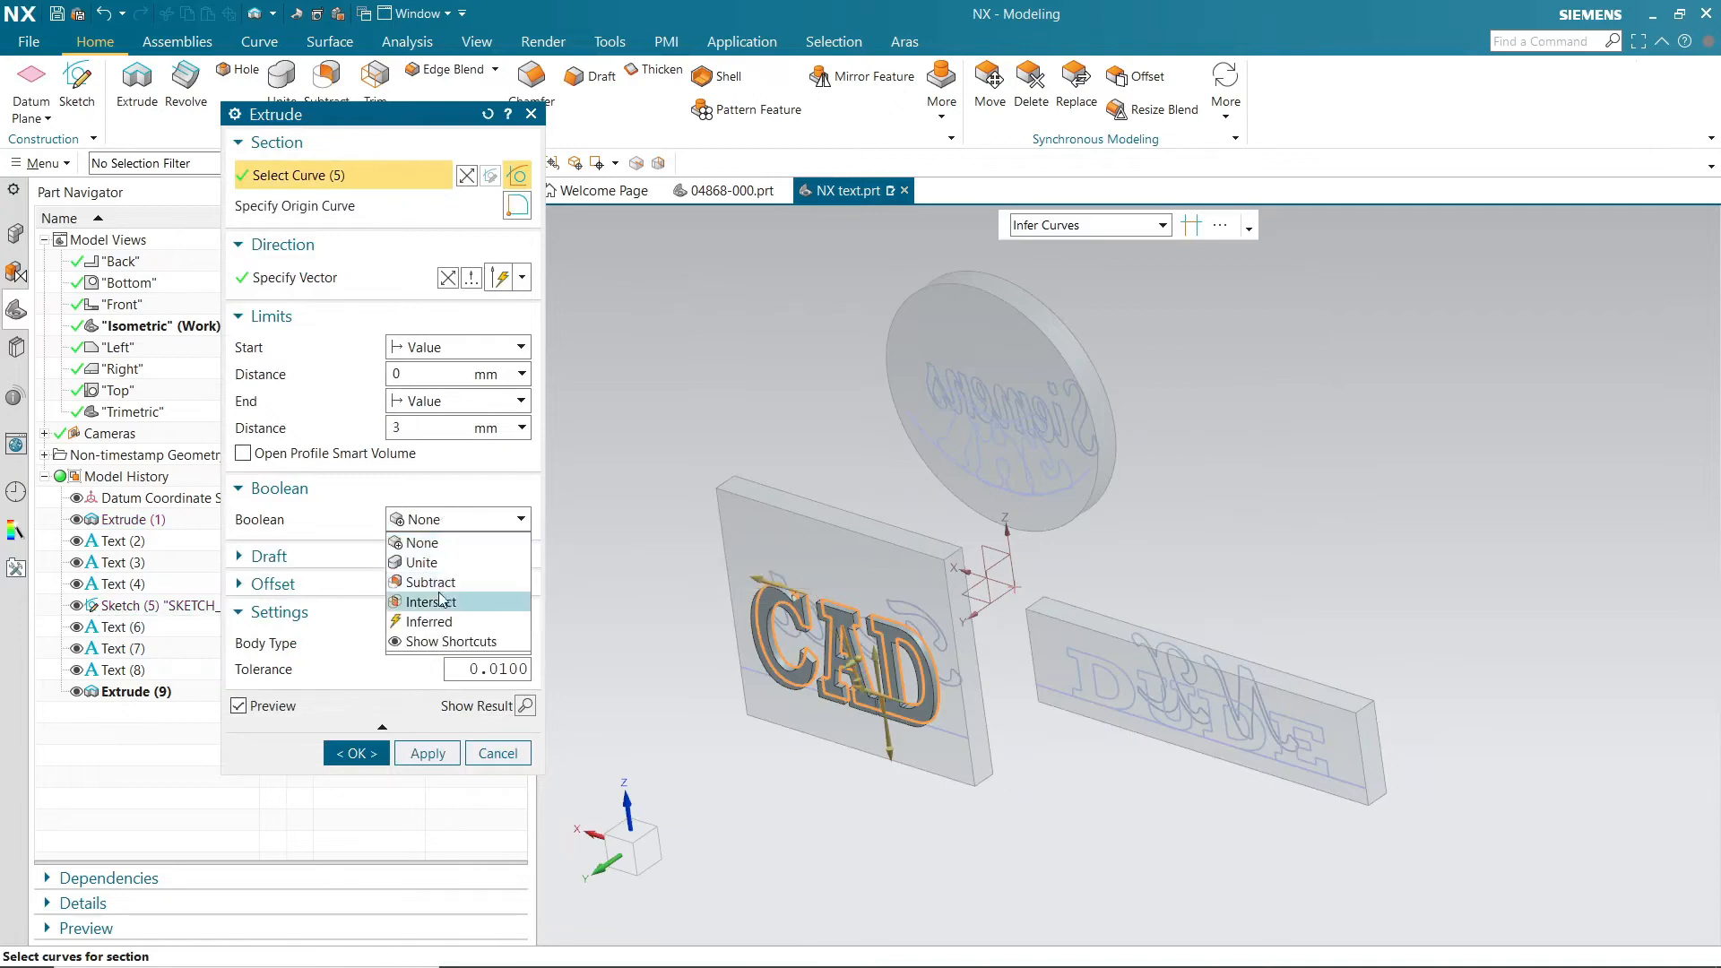
{"action": "left_click", "coordinate": [453, 588]}
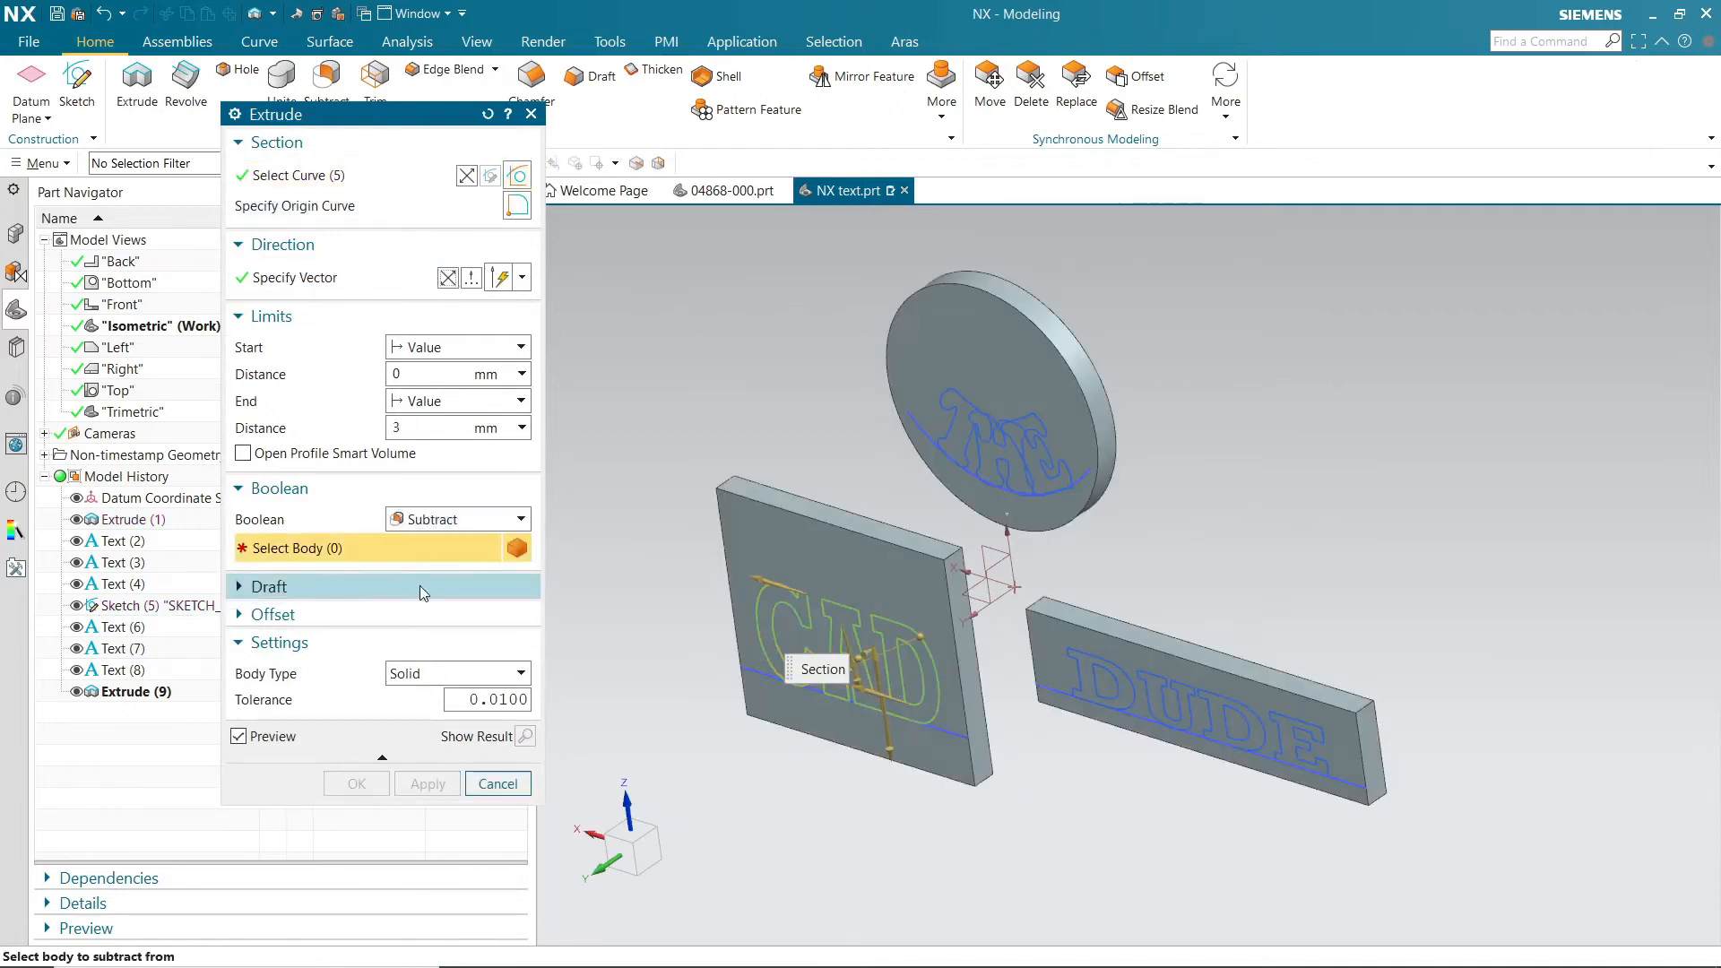
{"action": "left_click", "coordinate": [851, 540]}
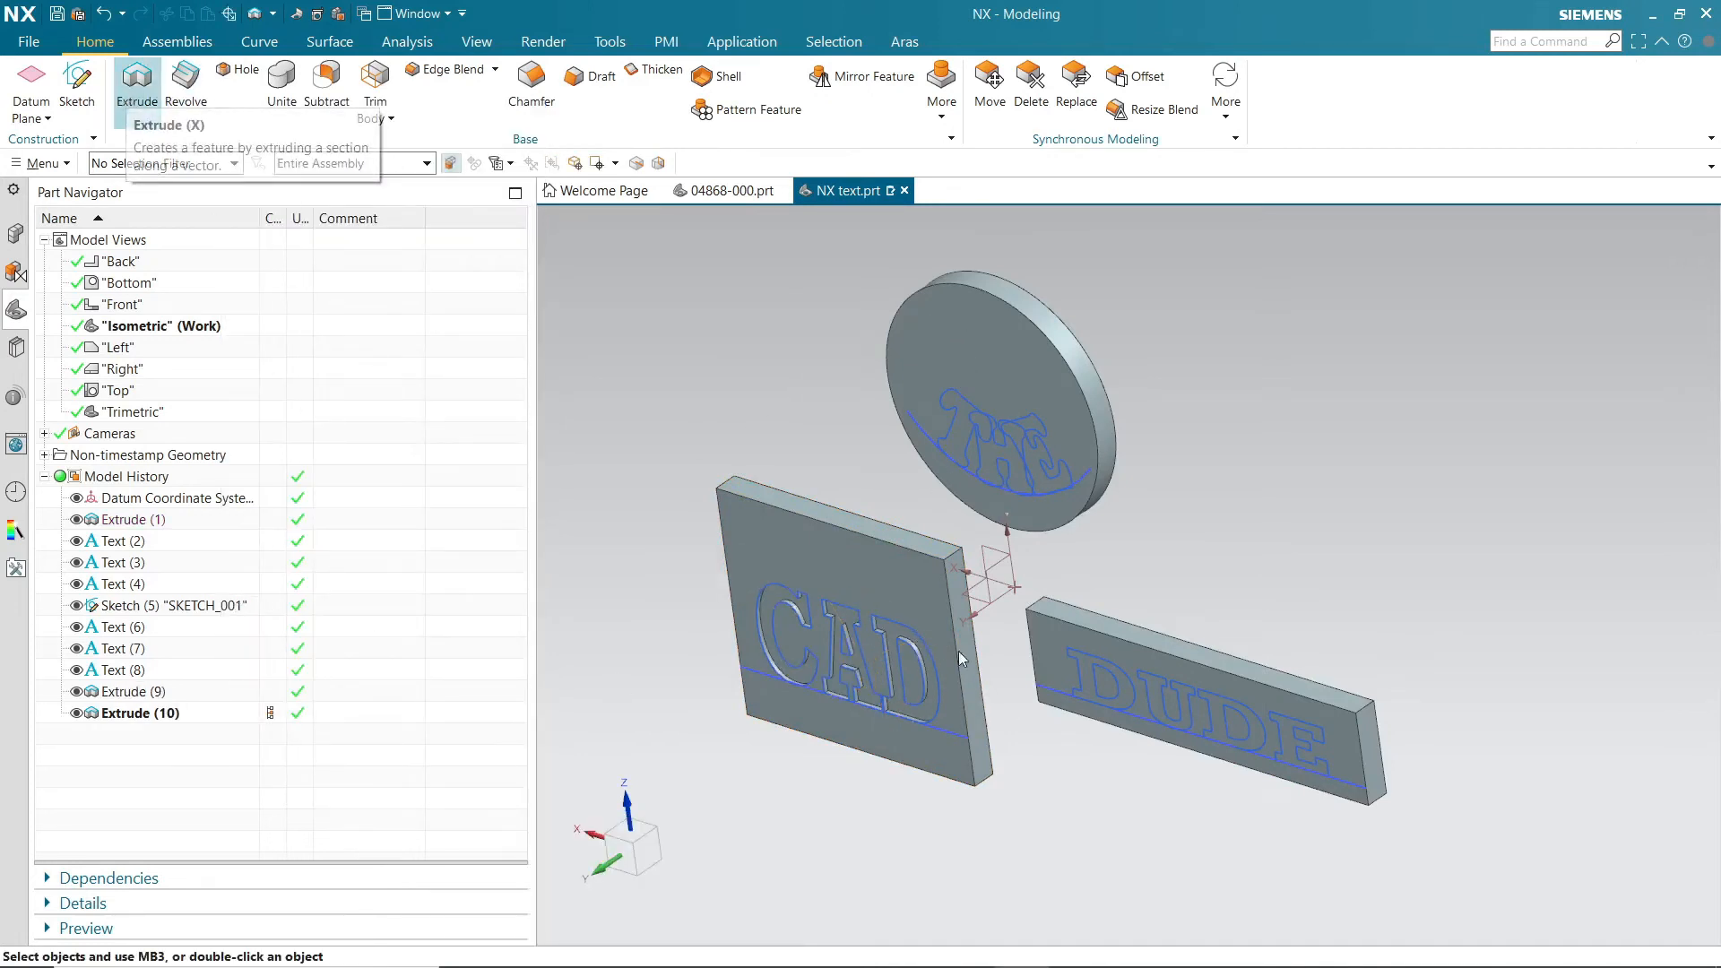
Step: Extrude the "DUDE" text 2 mm with Boolean Subtract to engrave it into the rectangular plate
{"action": "left_click", "coordinate": [1076, 671]}
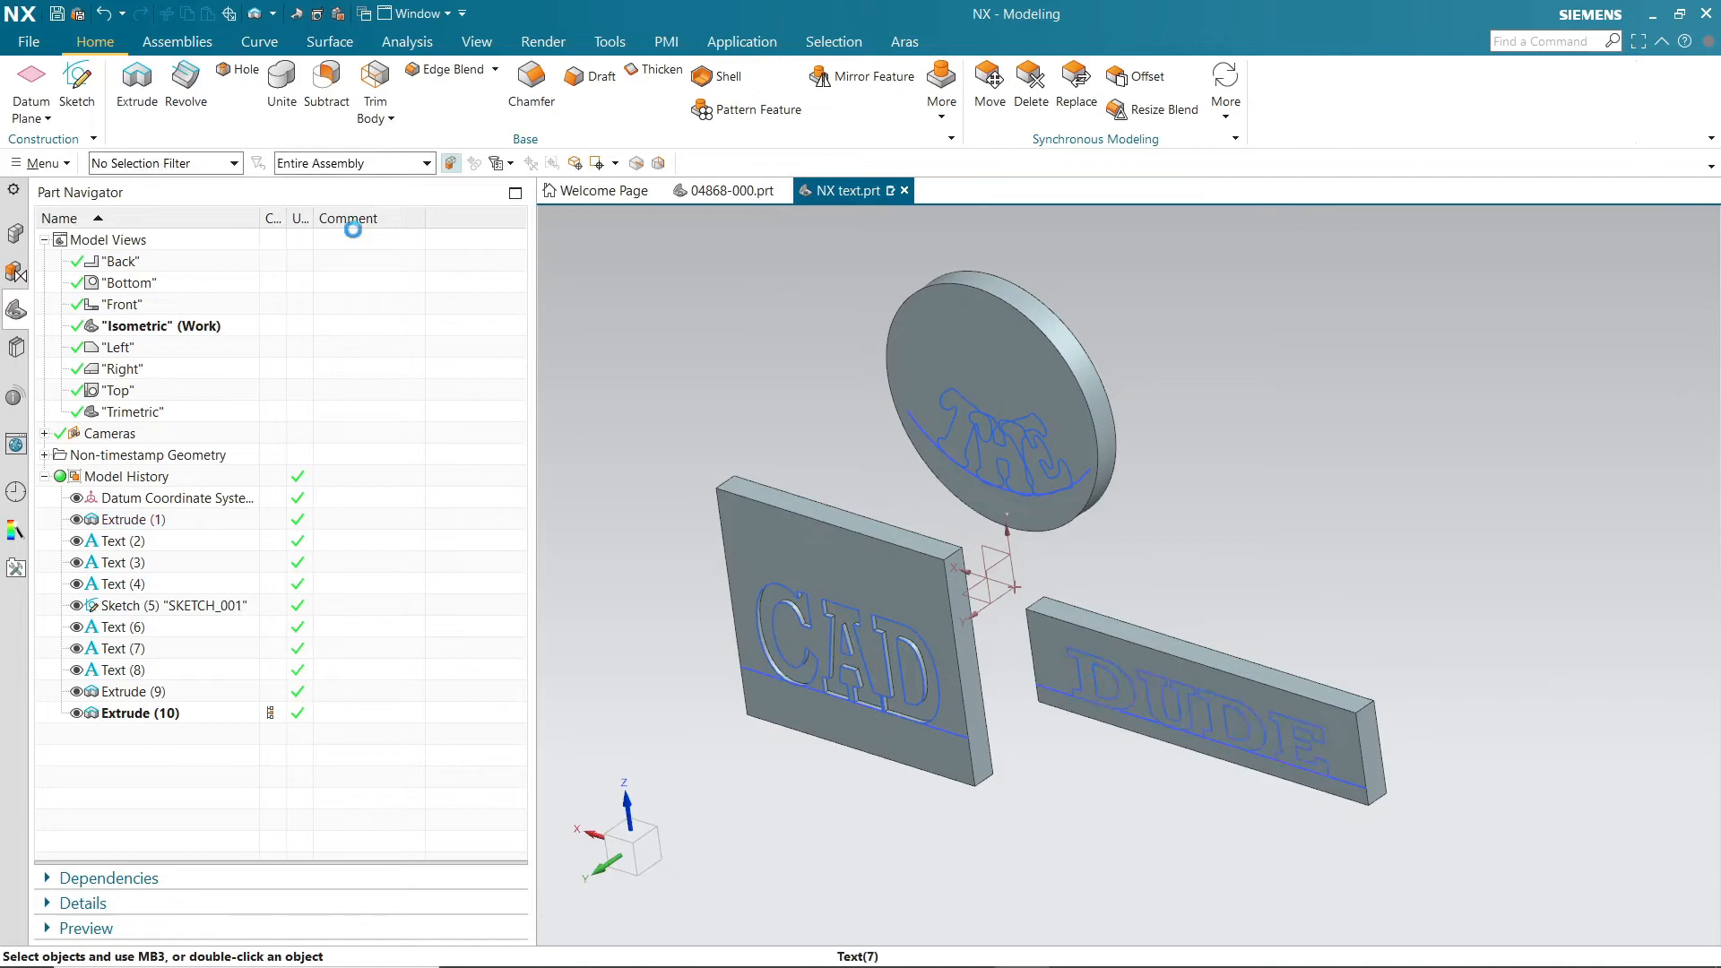
{"action": "left_click", "coordinate": [134, 90]}
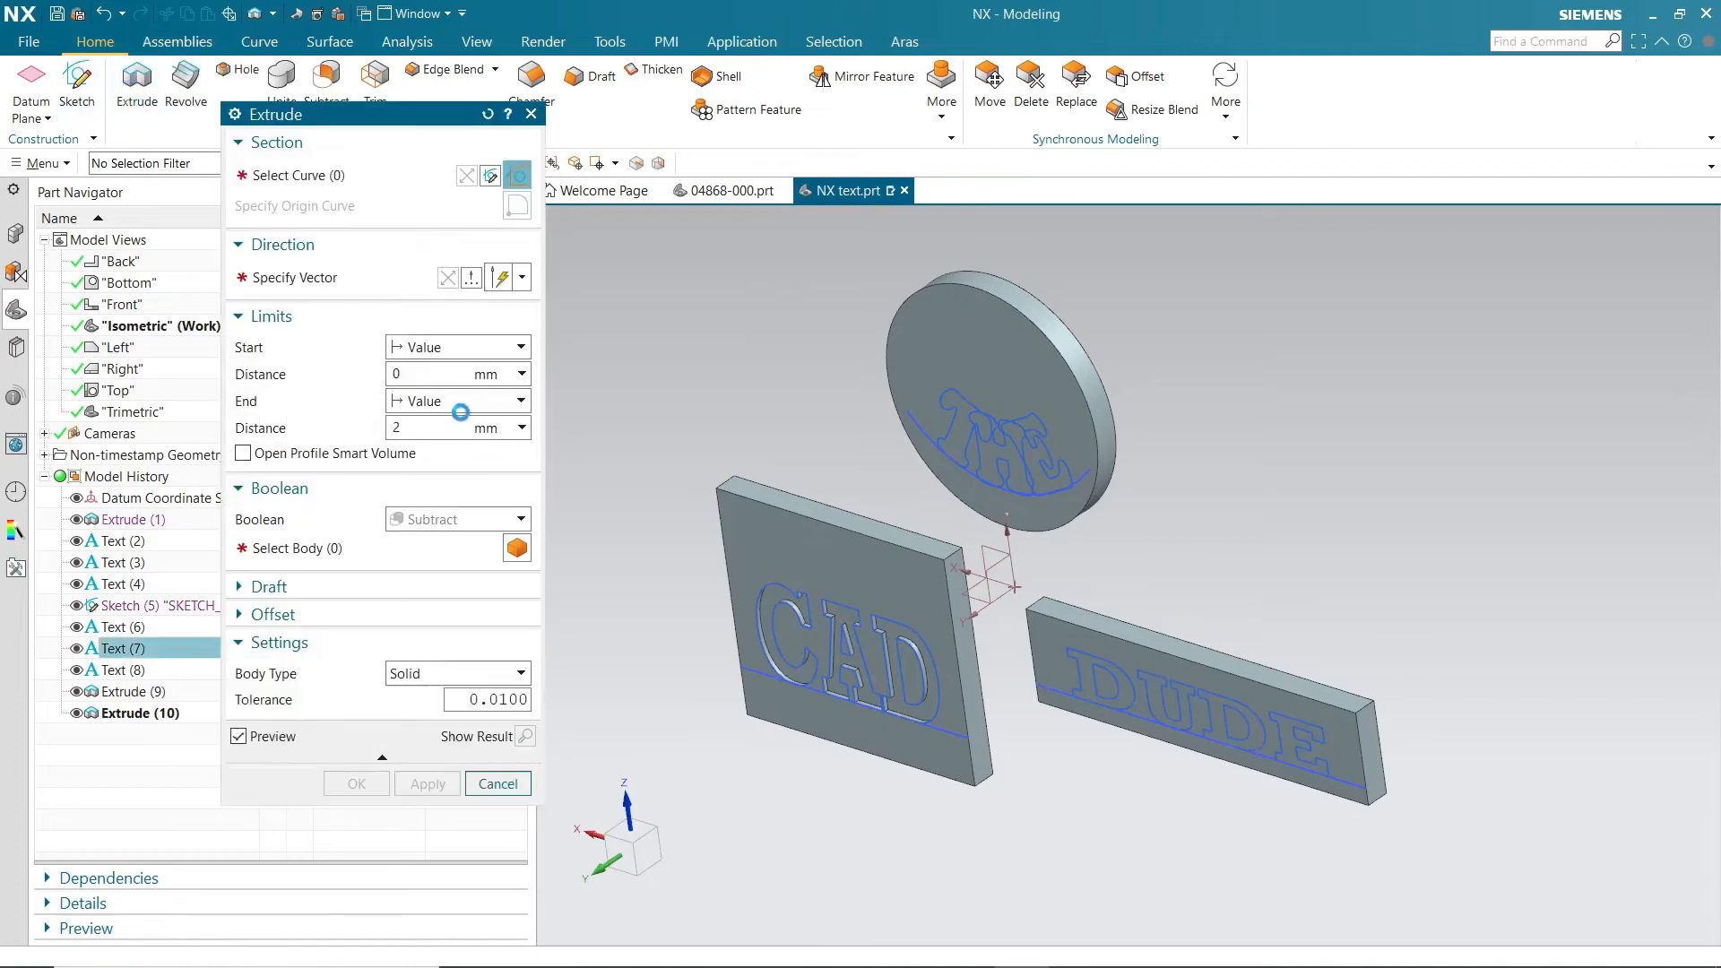
{"action": "left_click", "coordinate": [309, 551]}
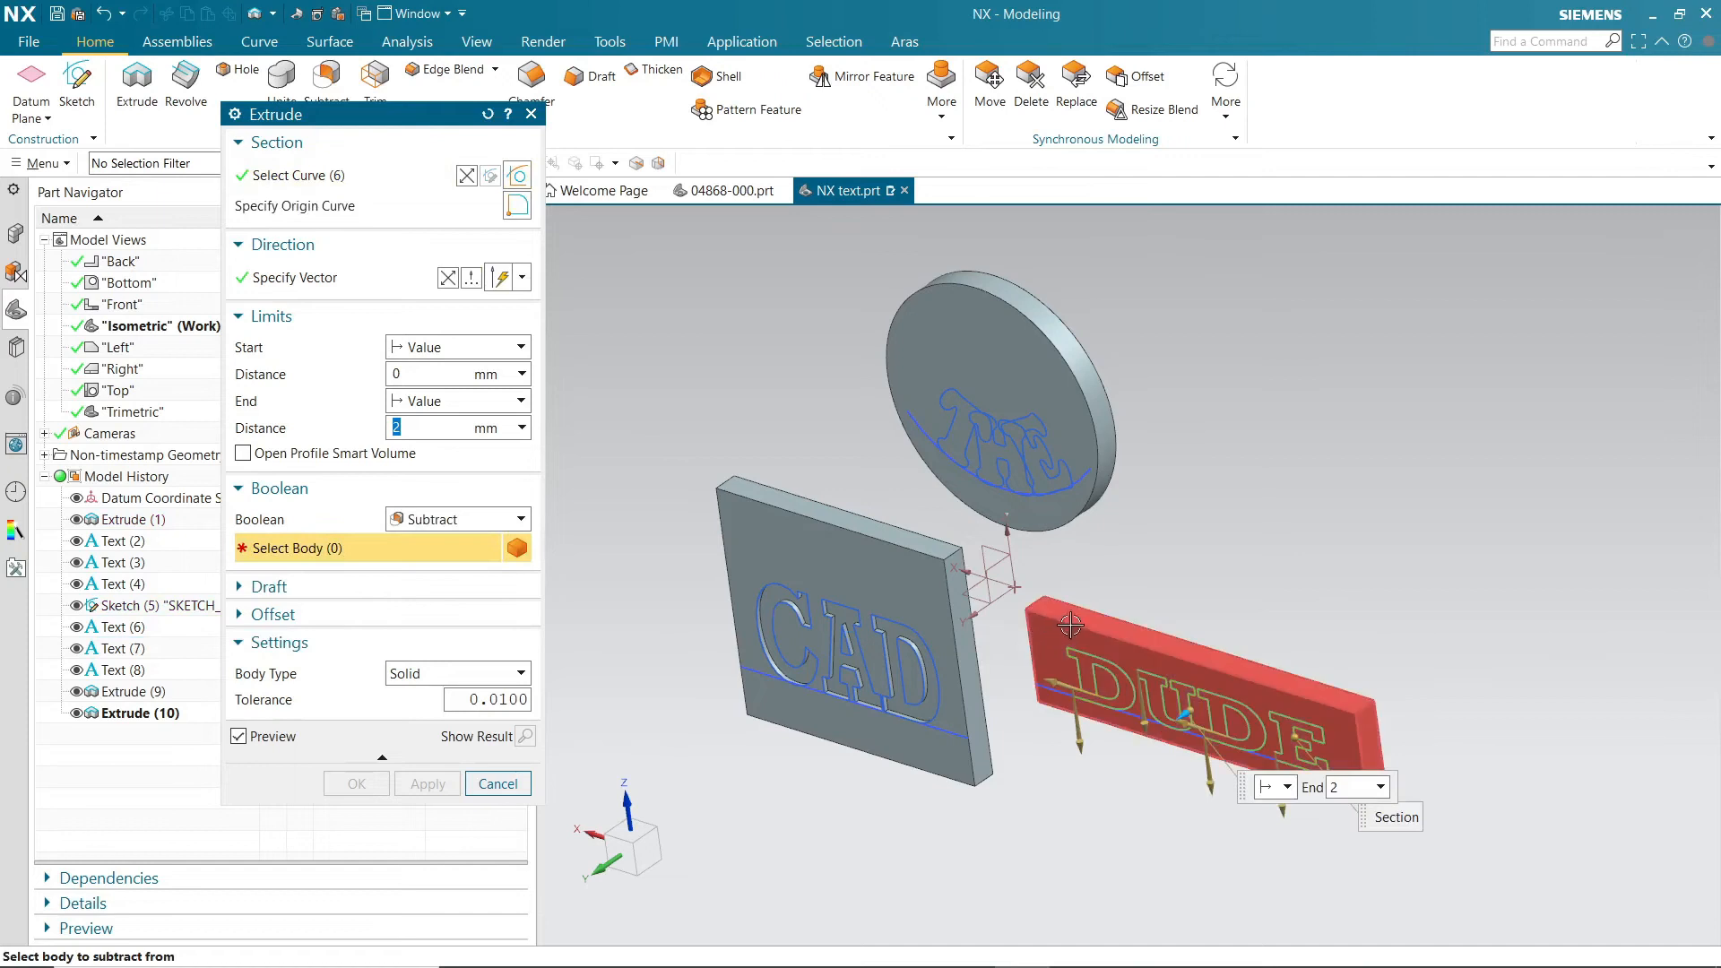
{"action": "left_click", "coordinate": [358, 784]}
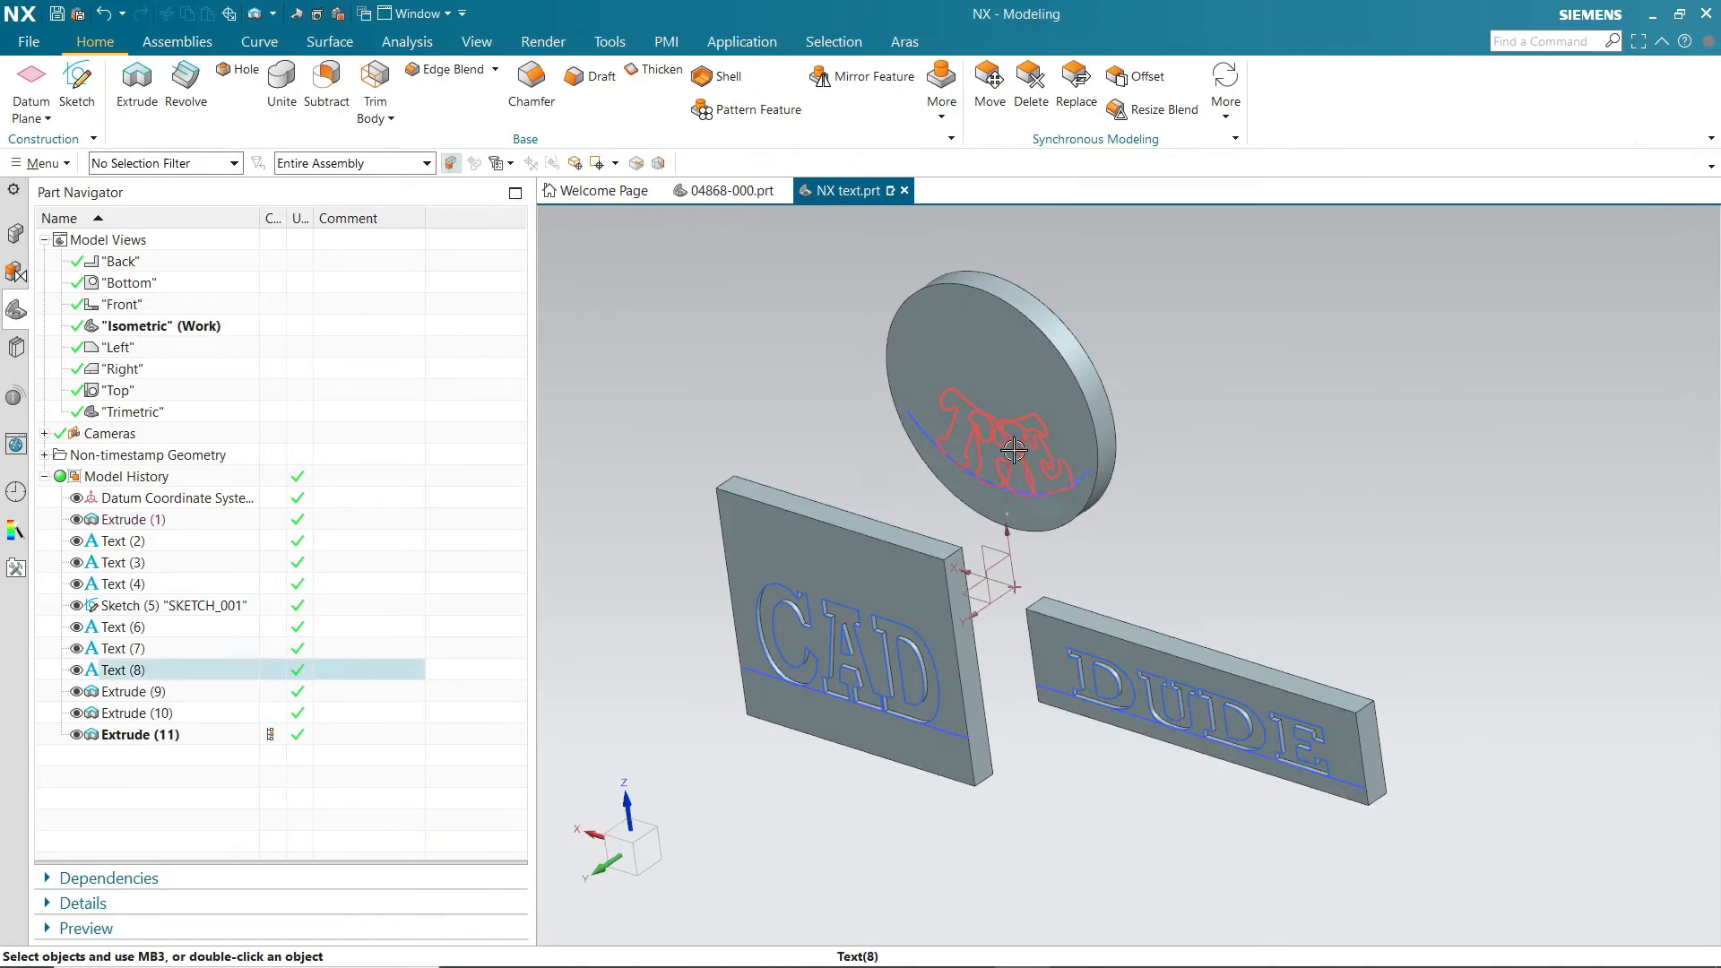
Step: Extrude the "THE" text 2 mm with Boolean Subtract to engrave it into the round plate
{"action": "left_click", "coordinate": [1014, 451]}
{"action": "left_click", "coordinate": [137, 85]}
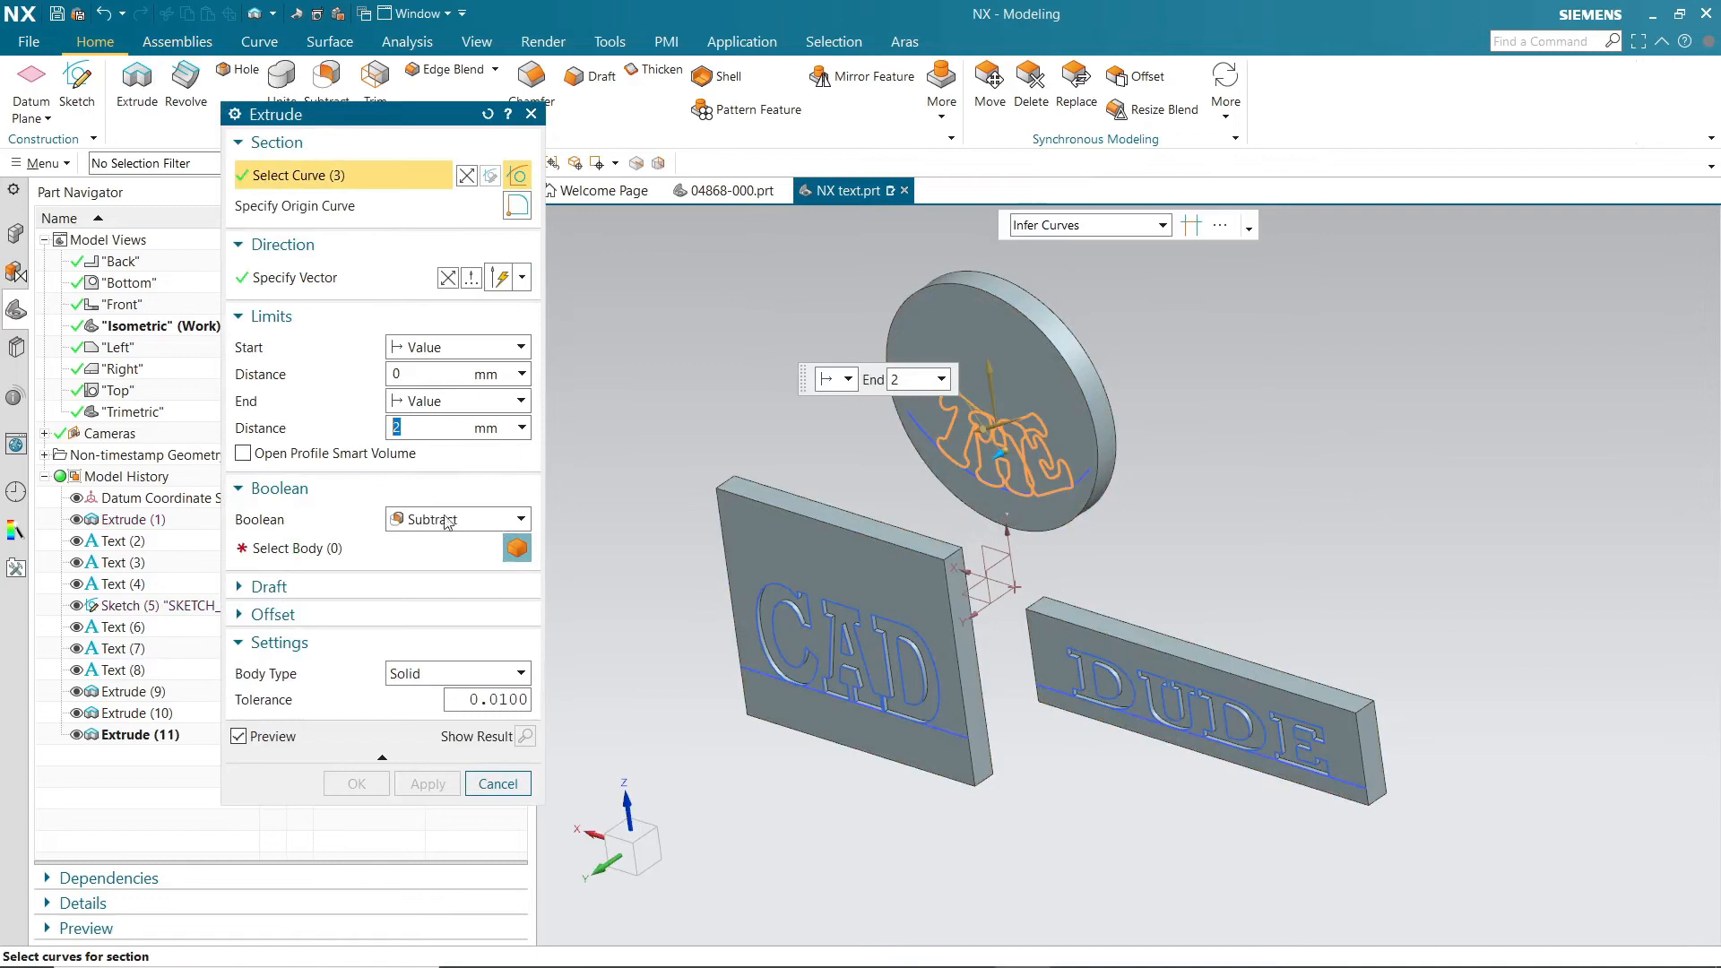
{"action": "left_click", "coordinate": [333, 549]}
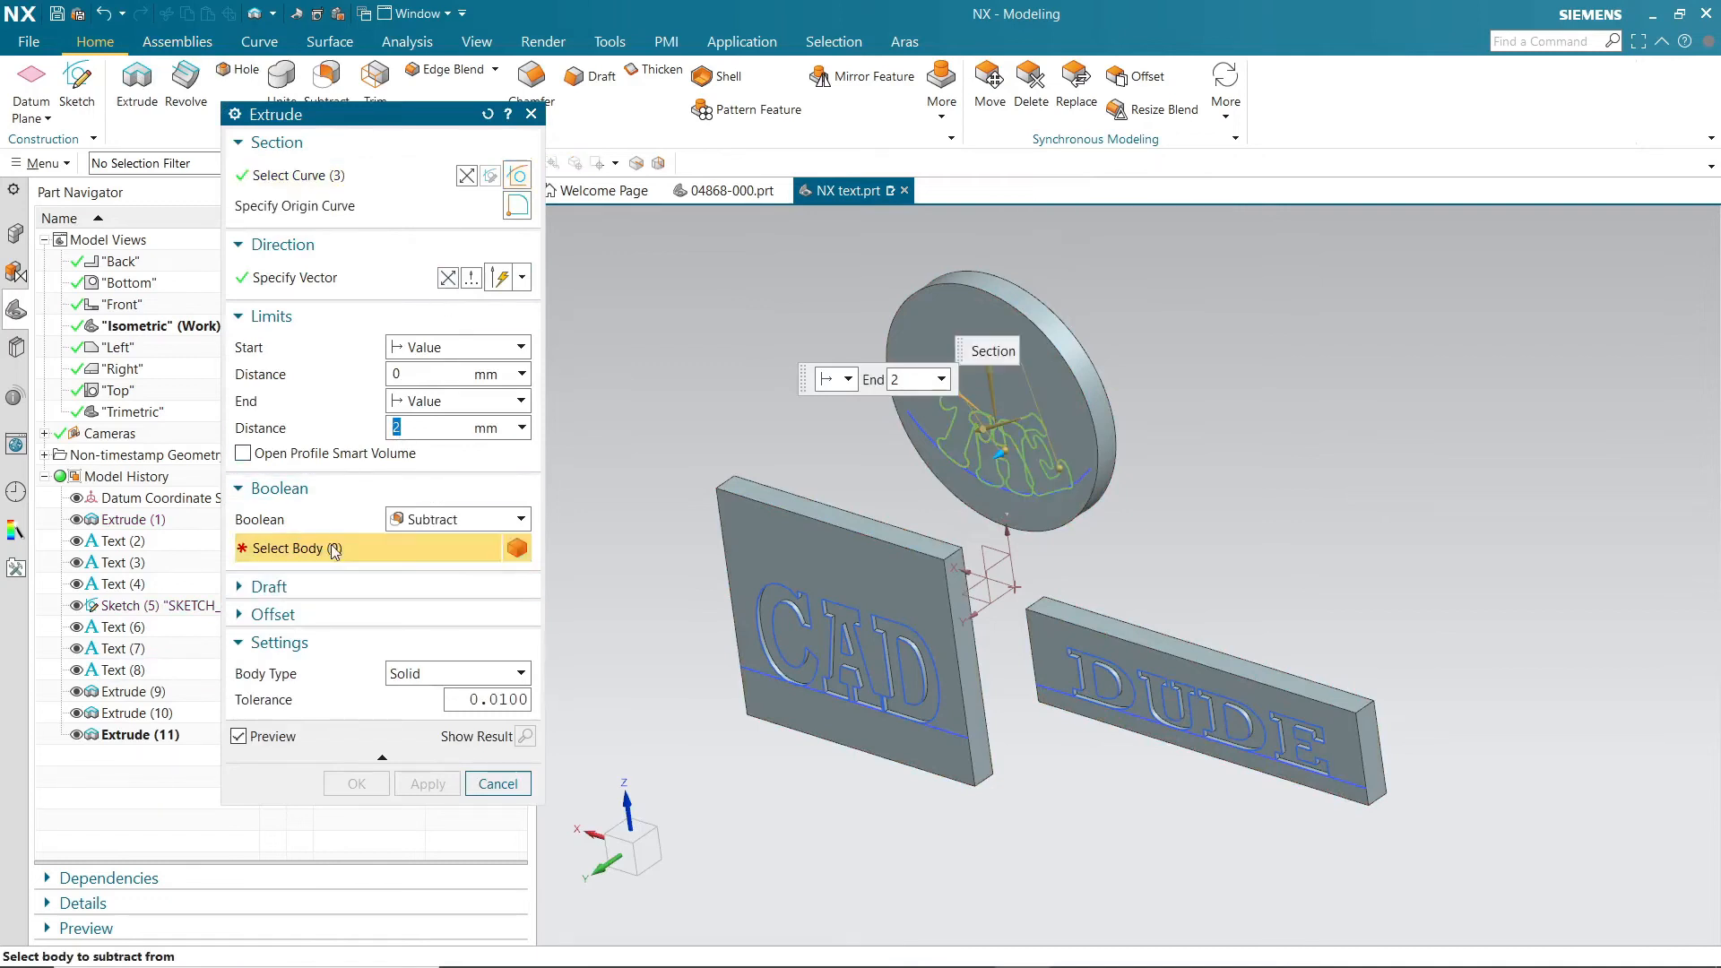
{"action": "left_click", "coordinate": [1110, 372]}
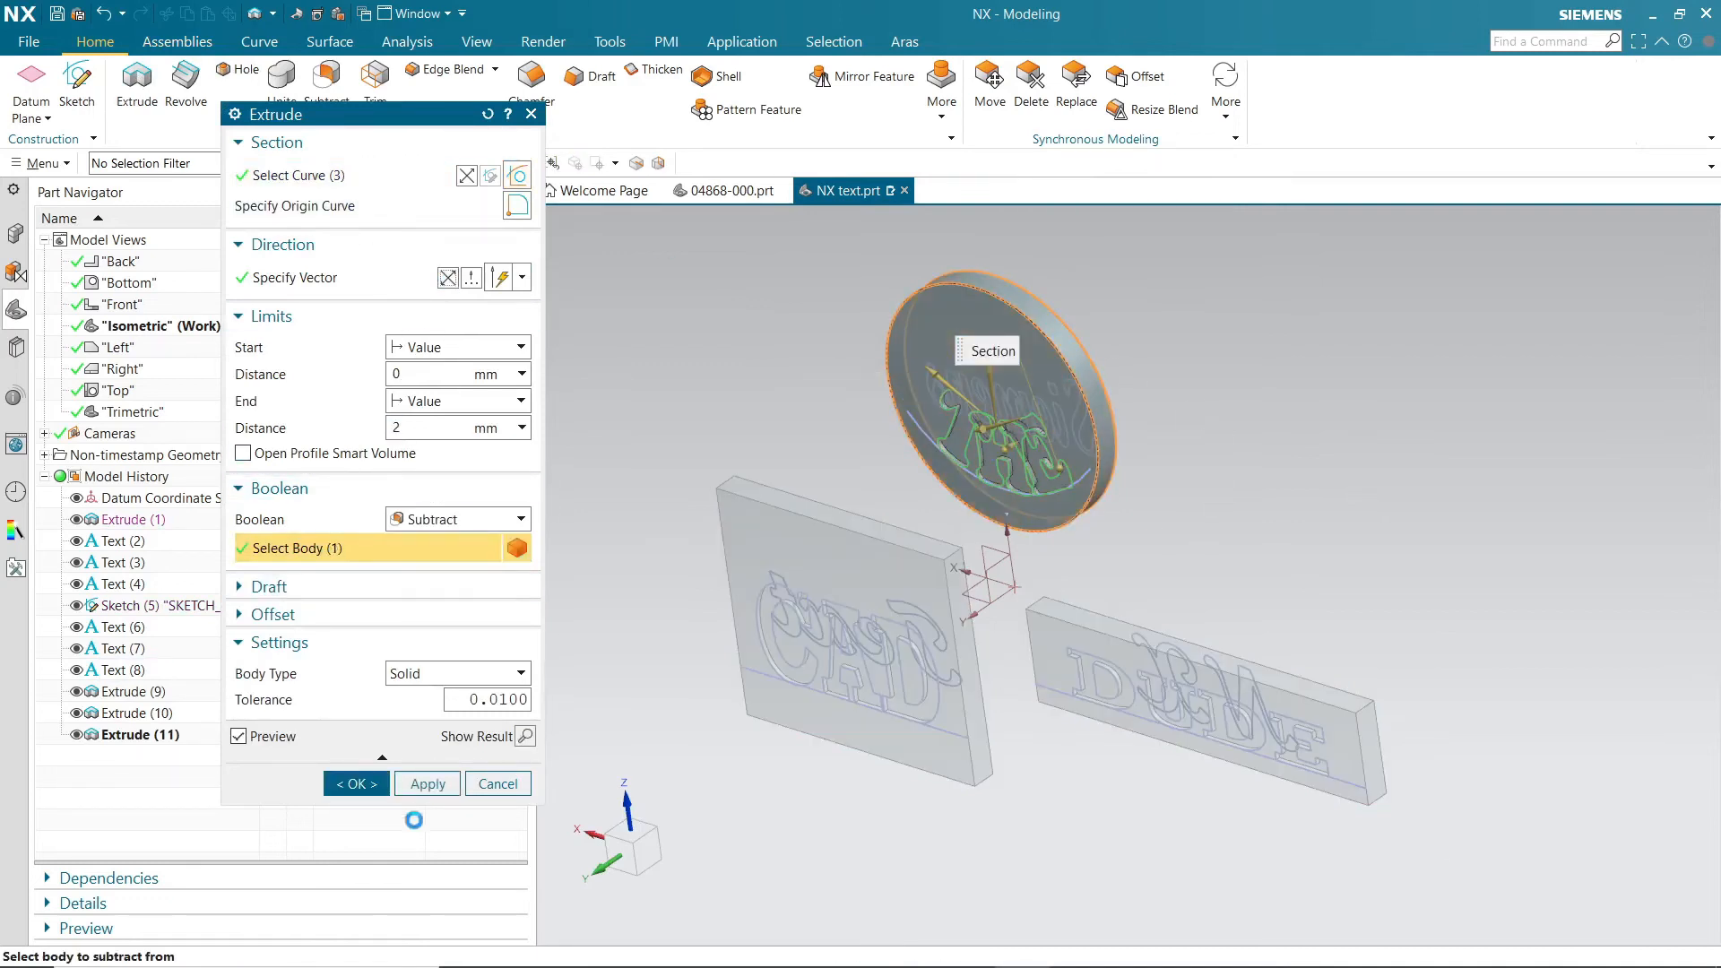
{"action": "left_click", "coordinate": [356, 784]}
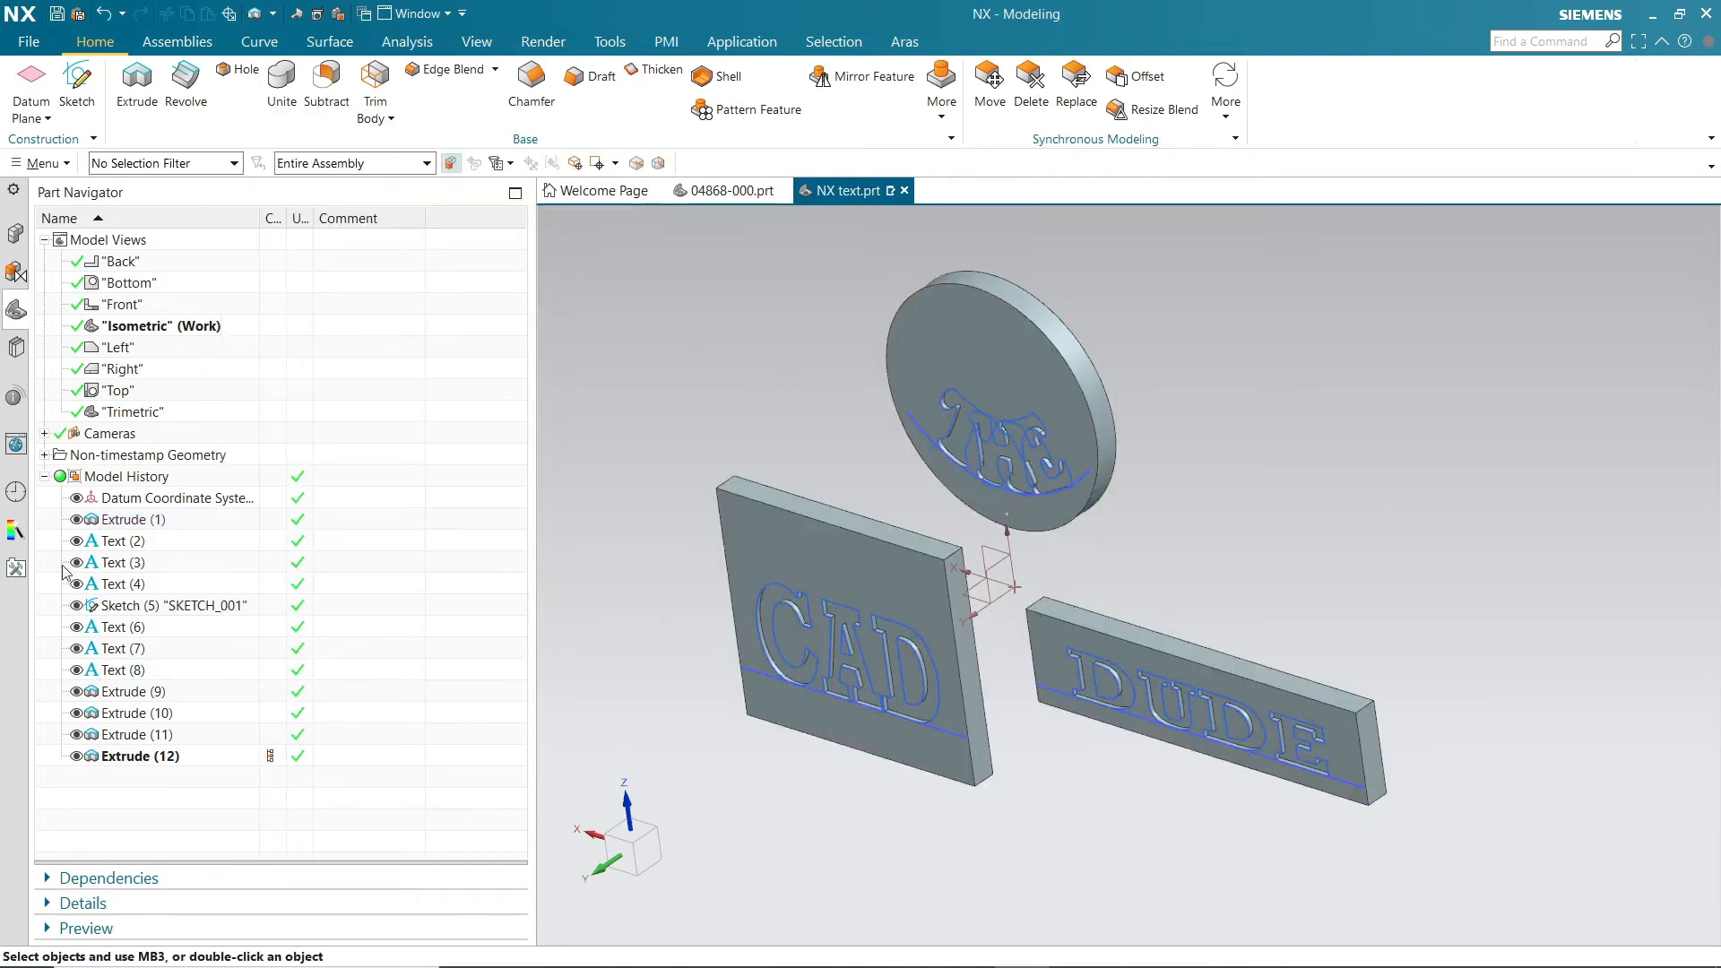
Step: Hide all sketches and curves with Show and Hide
{"action": "left_click", "coordinate": [475, 41]}
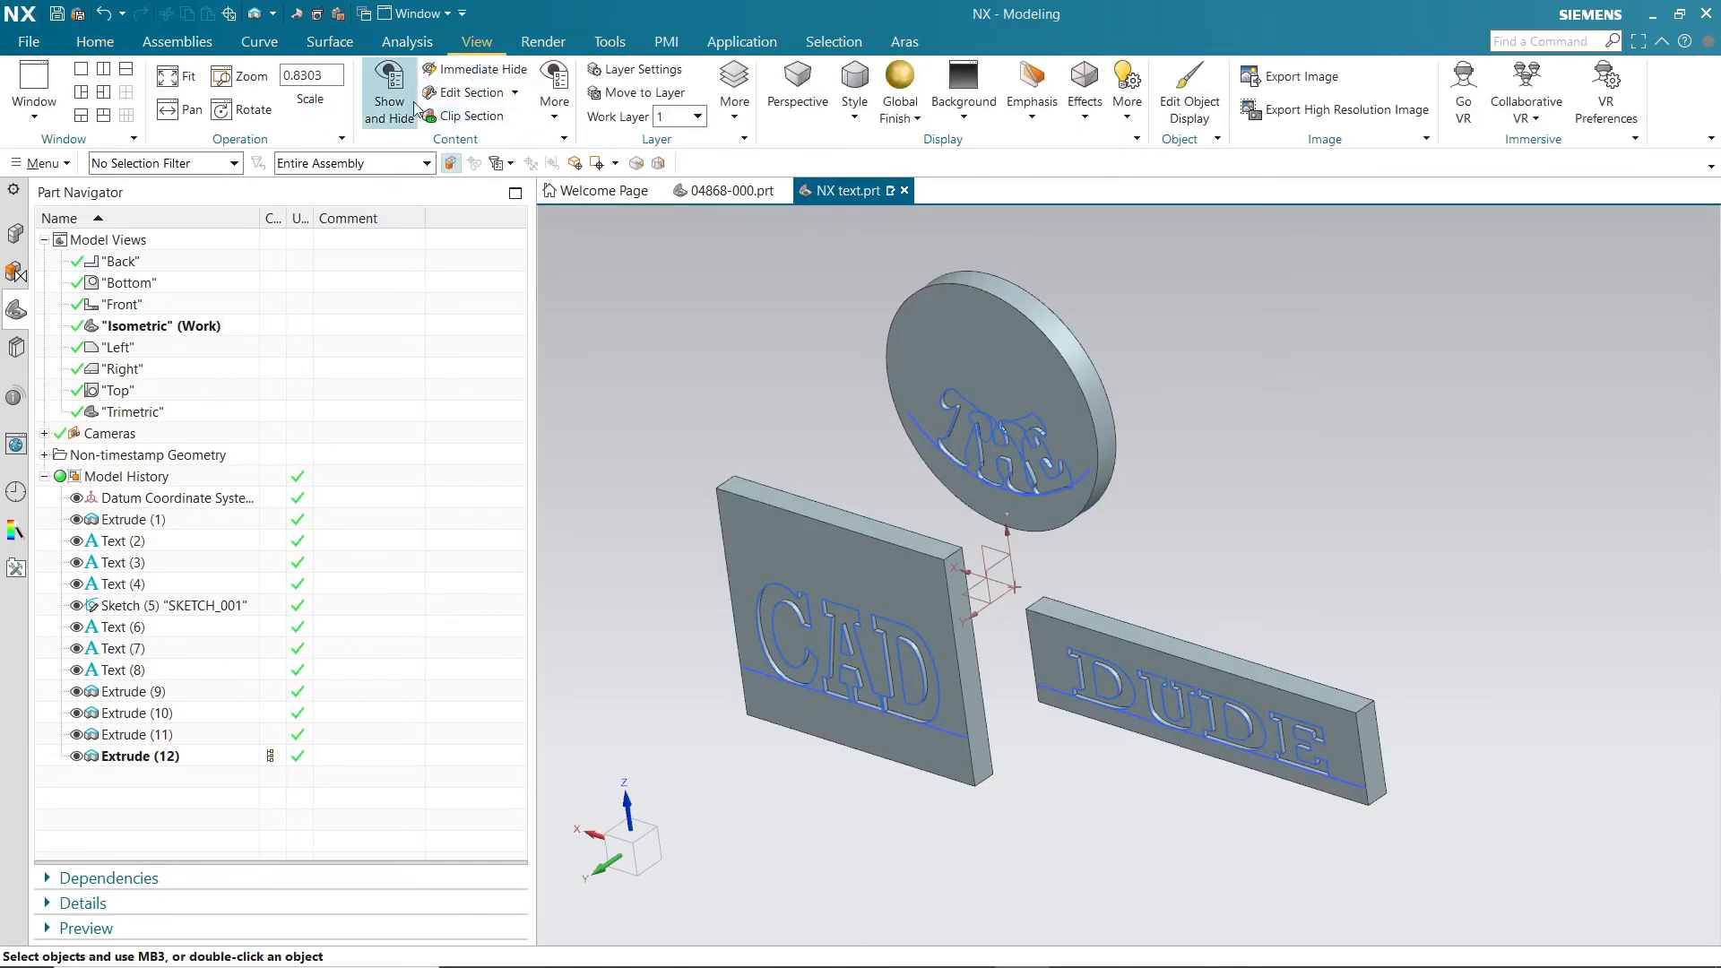
{"action": "left_click", "coordinate": [389, 81]}
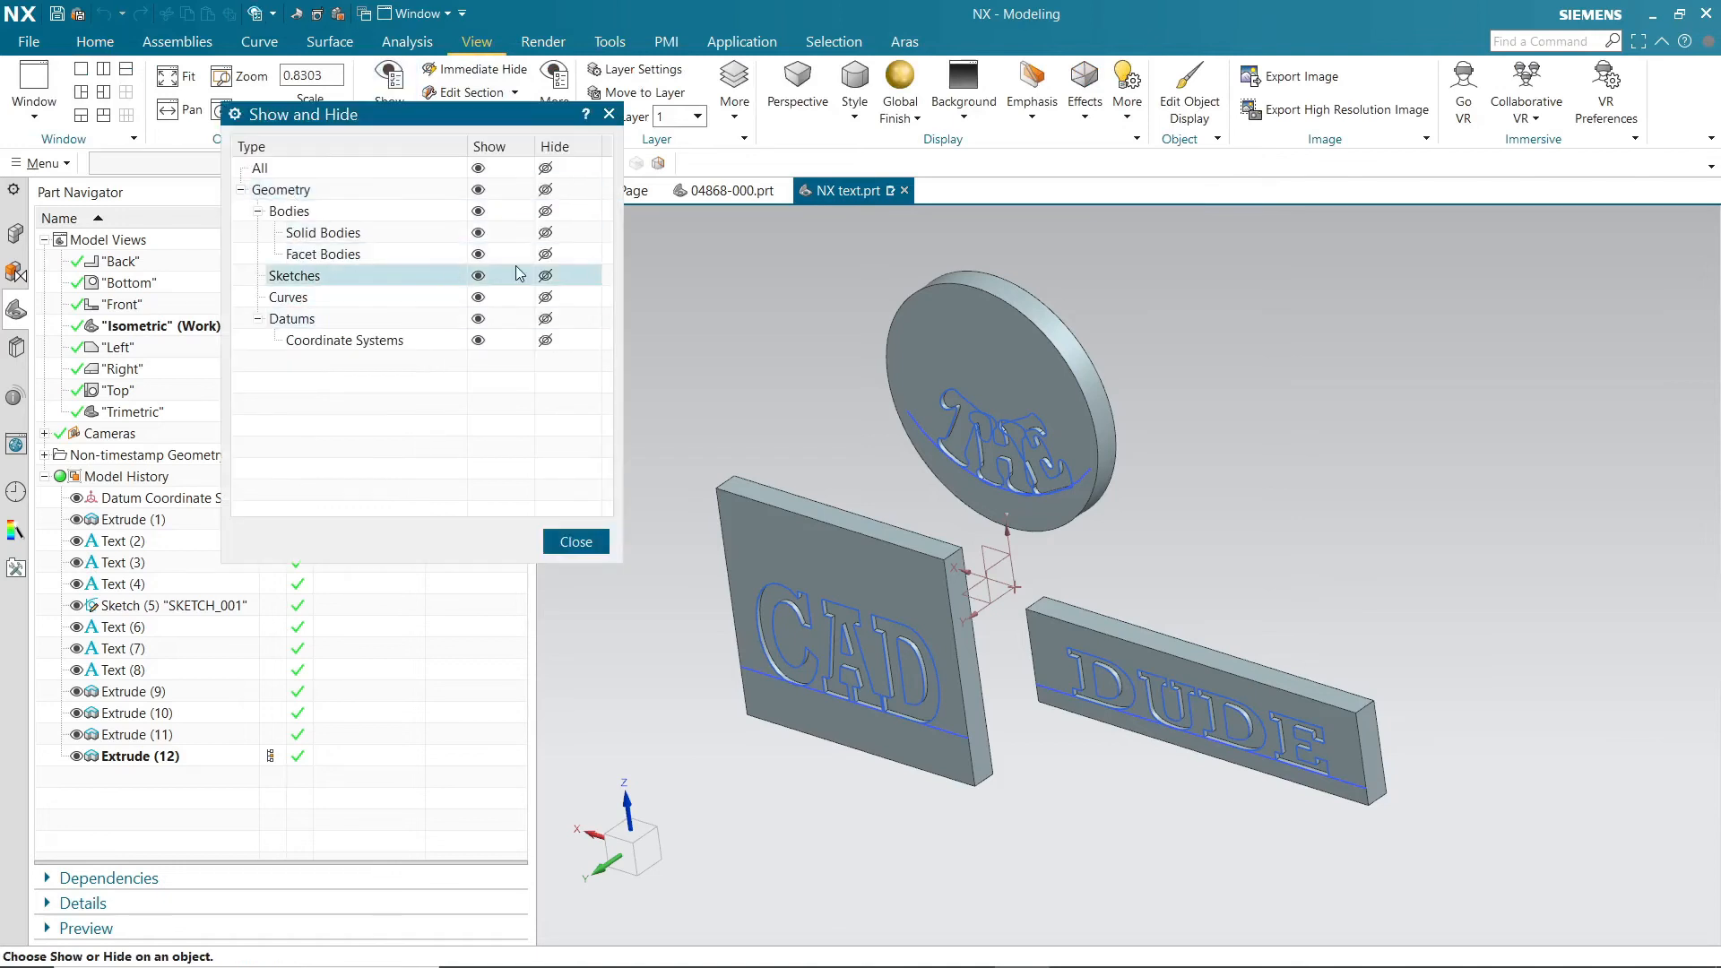
{"action": "left_click", "coordinate": [547, 277]}
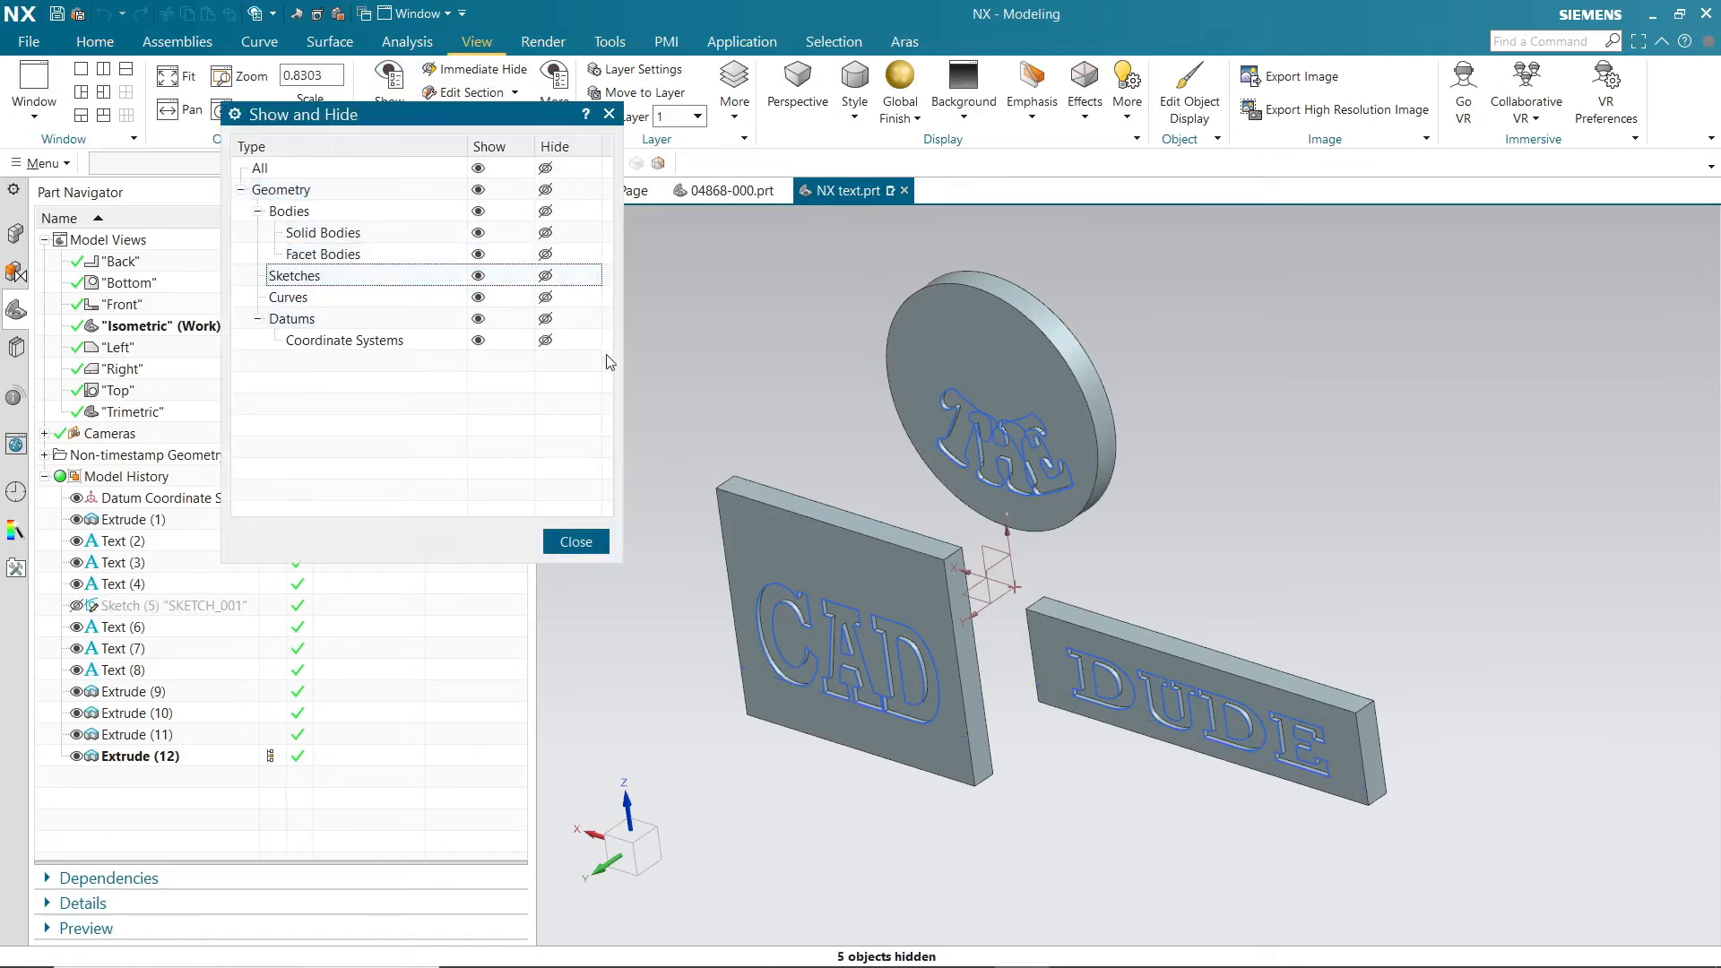
{"action": "left_click", "coordinate": [545, 306]}
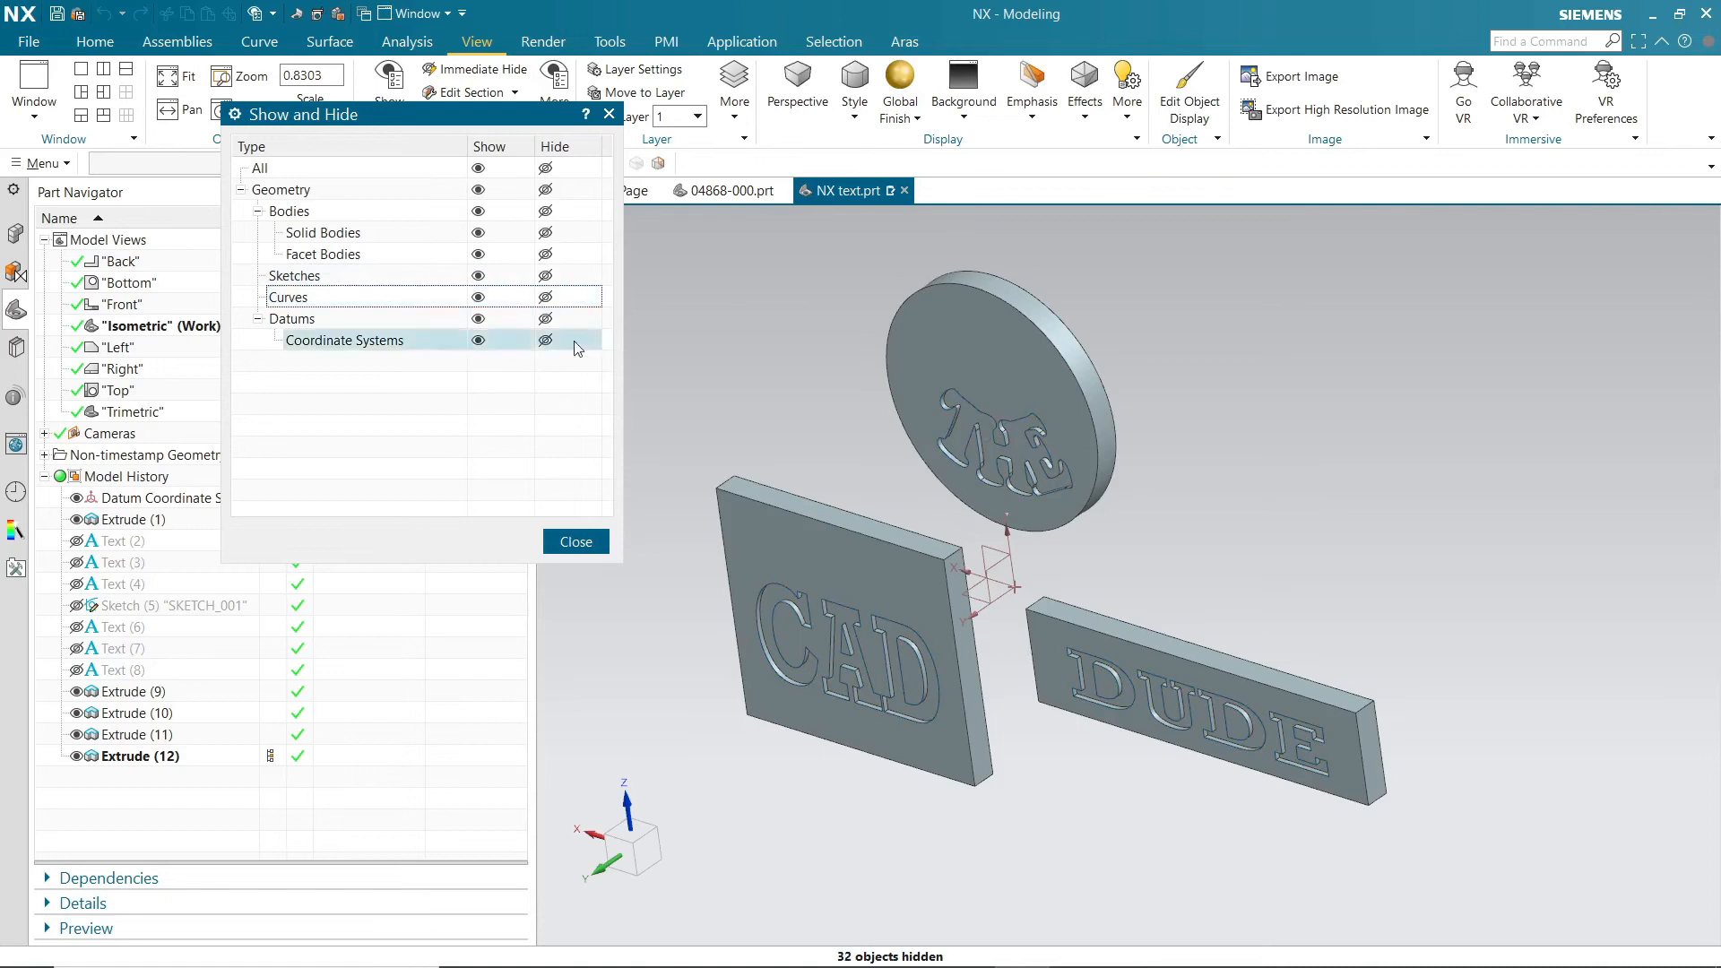
{"action": "left_click", "coordinate": [574, 540]}
Step: Assign a dark grey feature color to the extrusion that forms the three plates
{"action": "middle_click_drag", "start_coordinate": [897, 556], "coordinate": [1183, 430]}
{"action": "left_click", "coordinate": [1143, 312]}
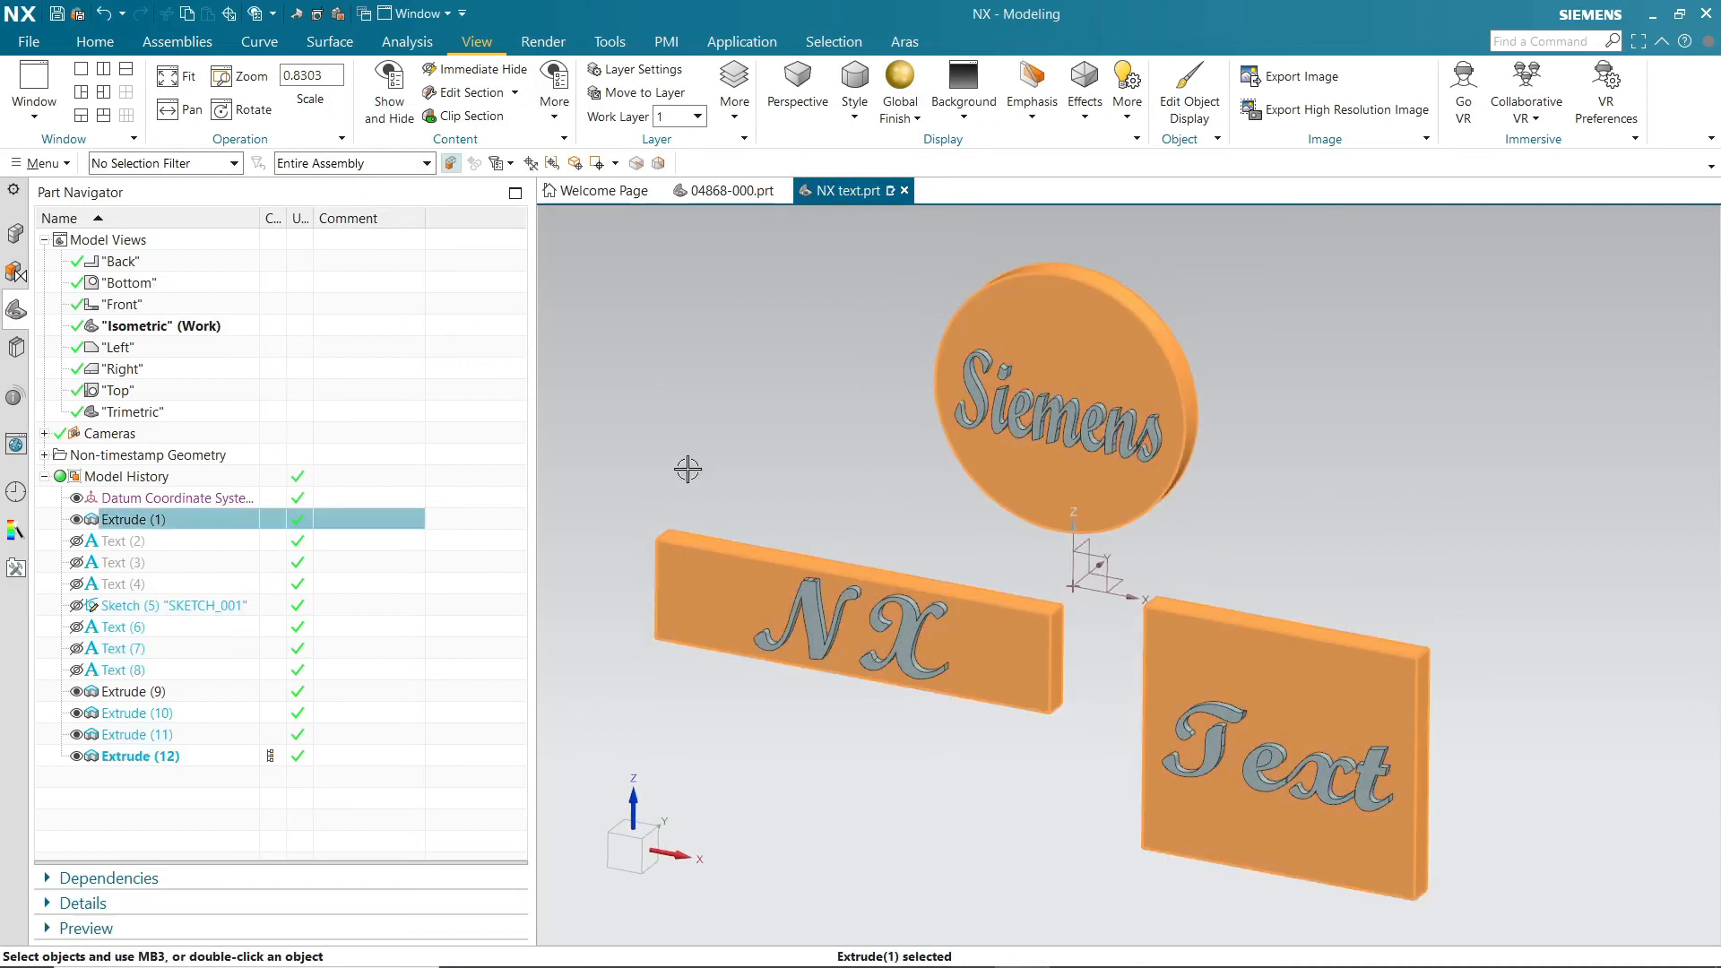
{"action": "right_click", "coordinate": [1048, 305]}
{"action": "left_click", "coordinate": [1120, 425]}
{"action": "left_click", "coordinate": [293, 274]}
{"action": "left_click", "coordinate": [421, 298]}
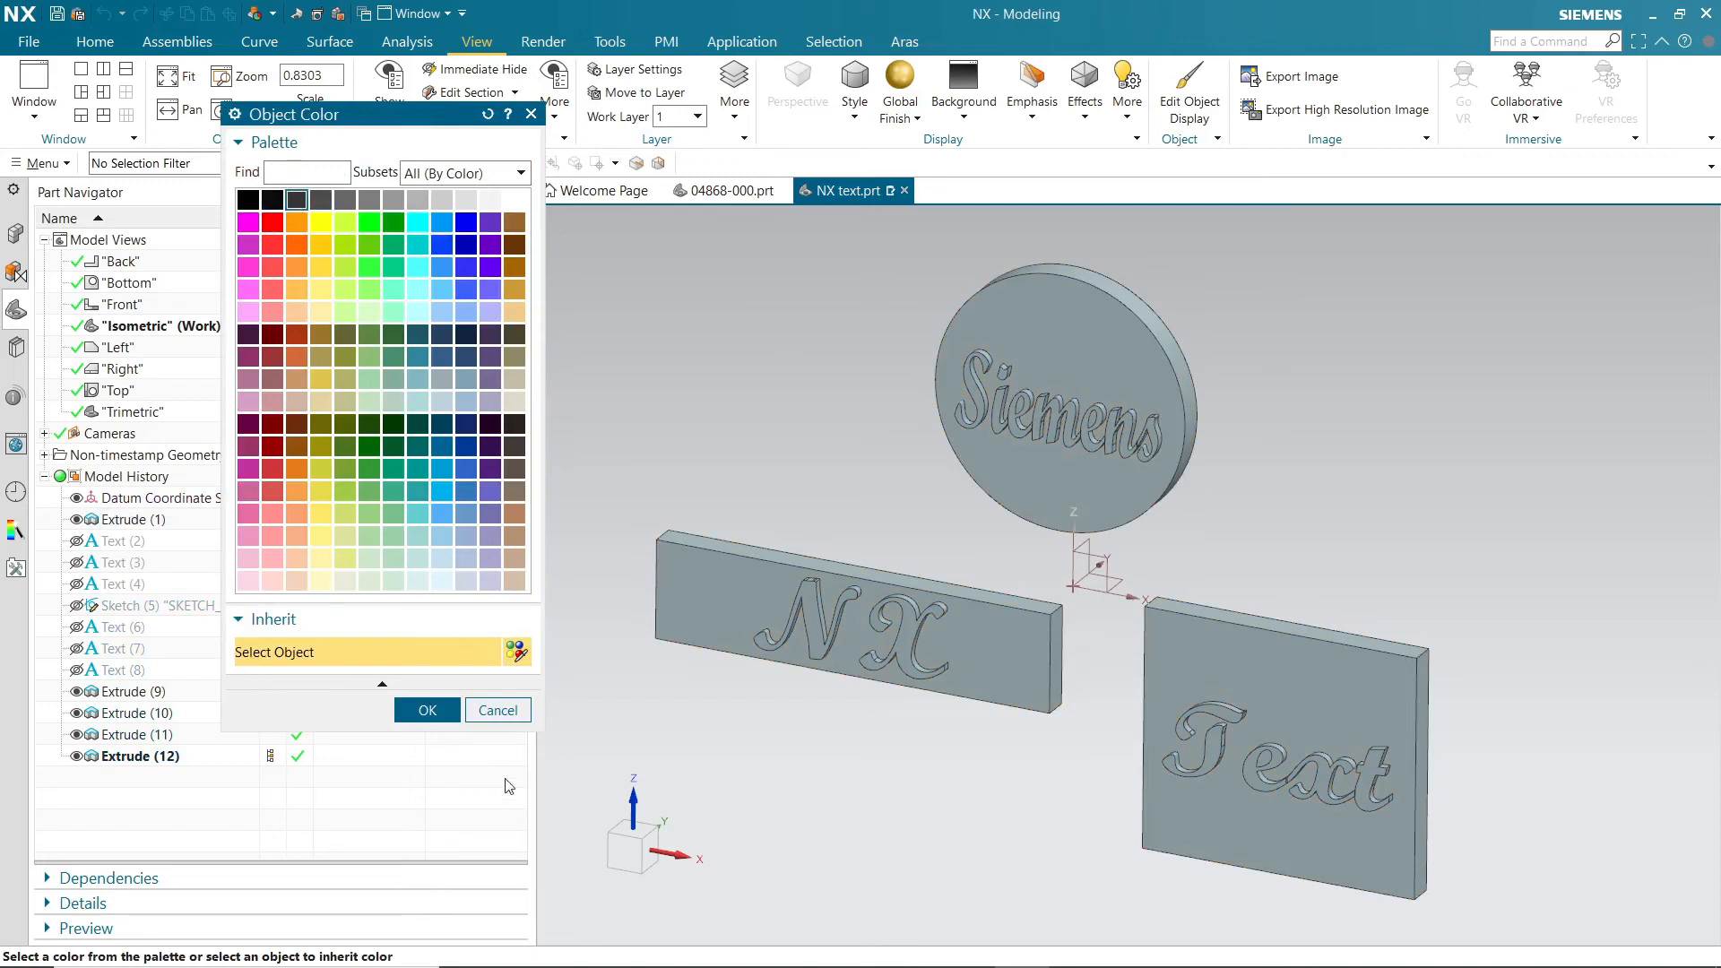
{"action": "left_click", "coordinate": [428, 710]}
{"action": "left_click", "coordinate": [357, 411]}
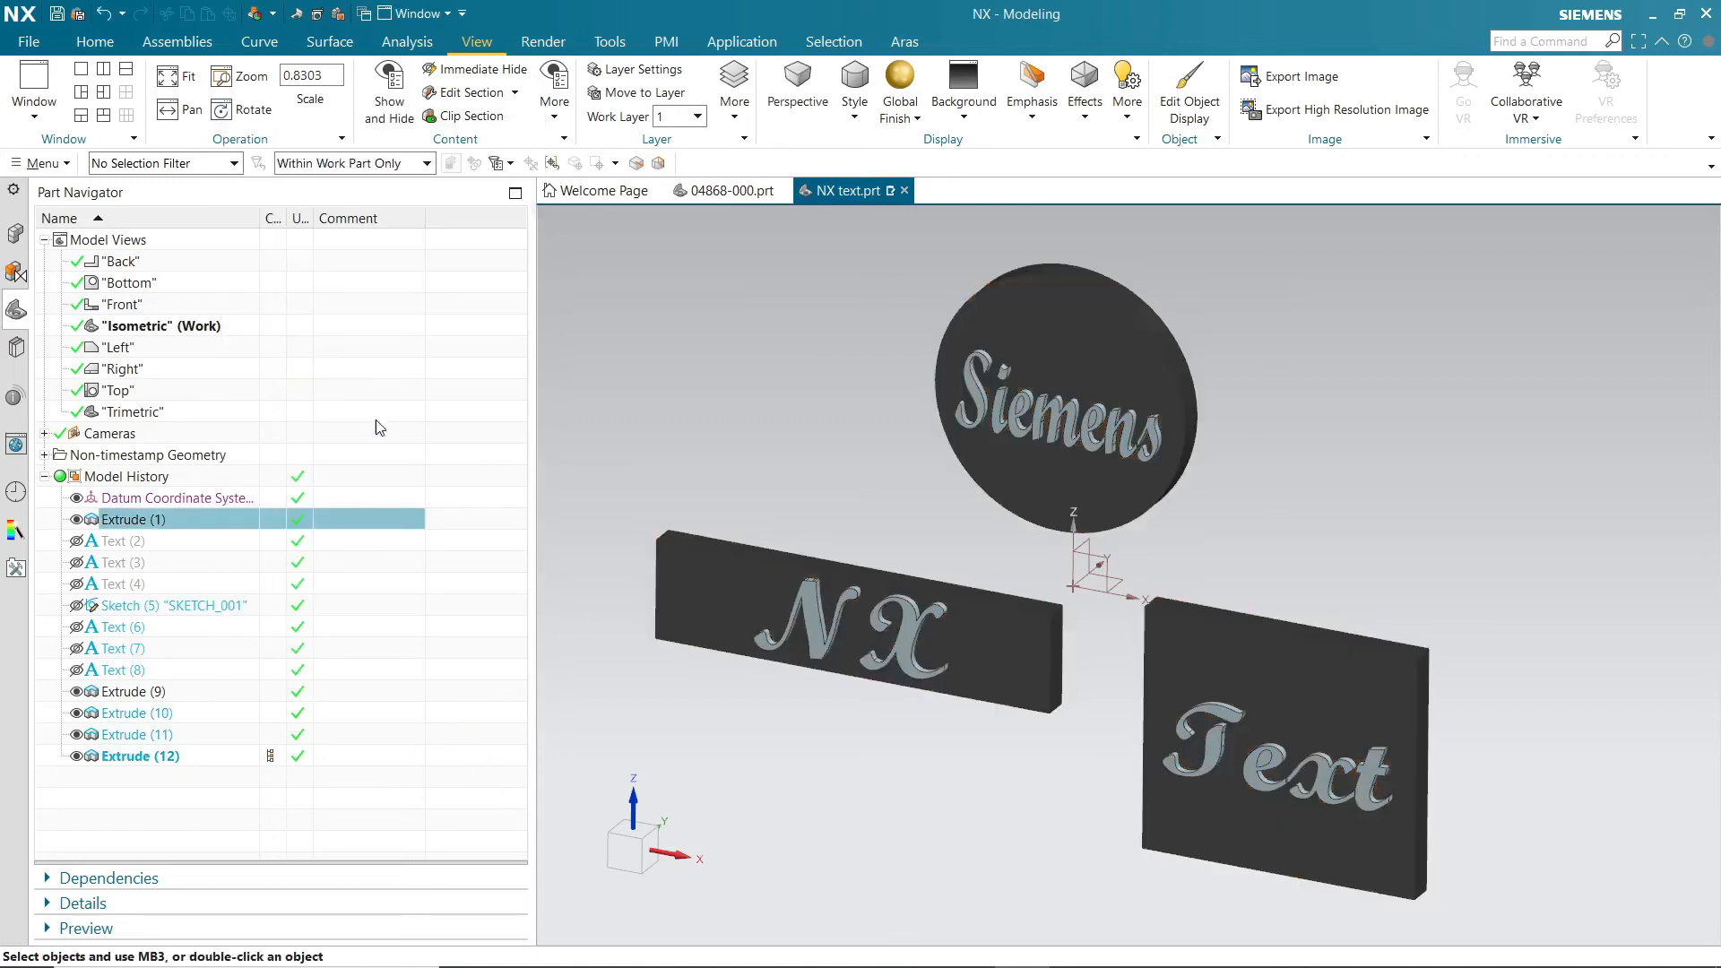
Step: Assign a golden yellow feature color to the raised "Siemens", "NX" and "Text" extrusion
{"action": "left_click", "coordinate": [1027, 475]}
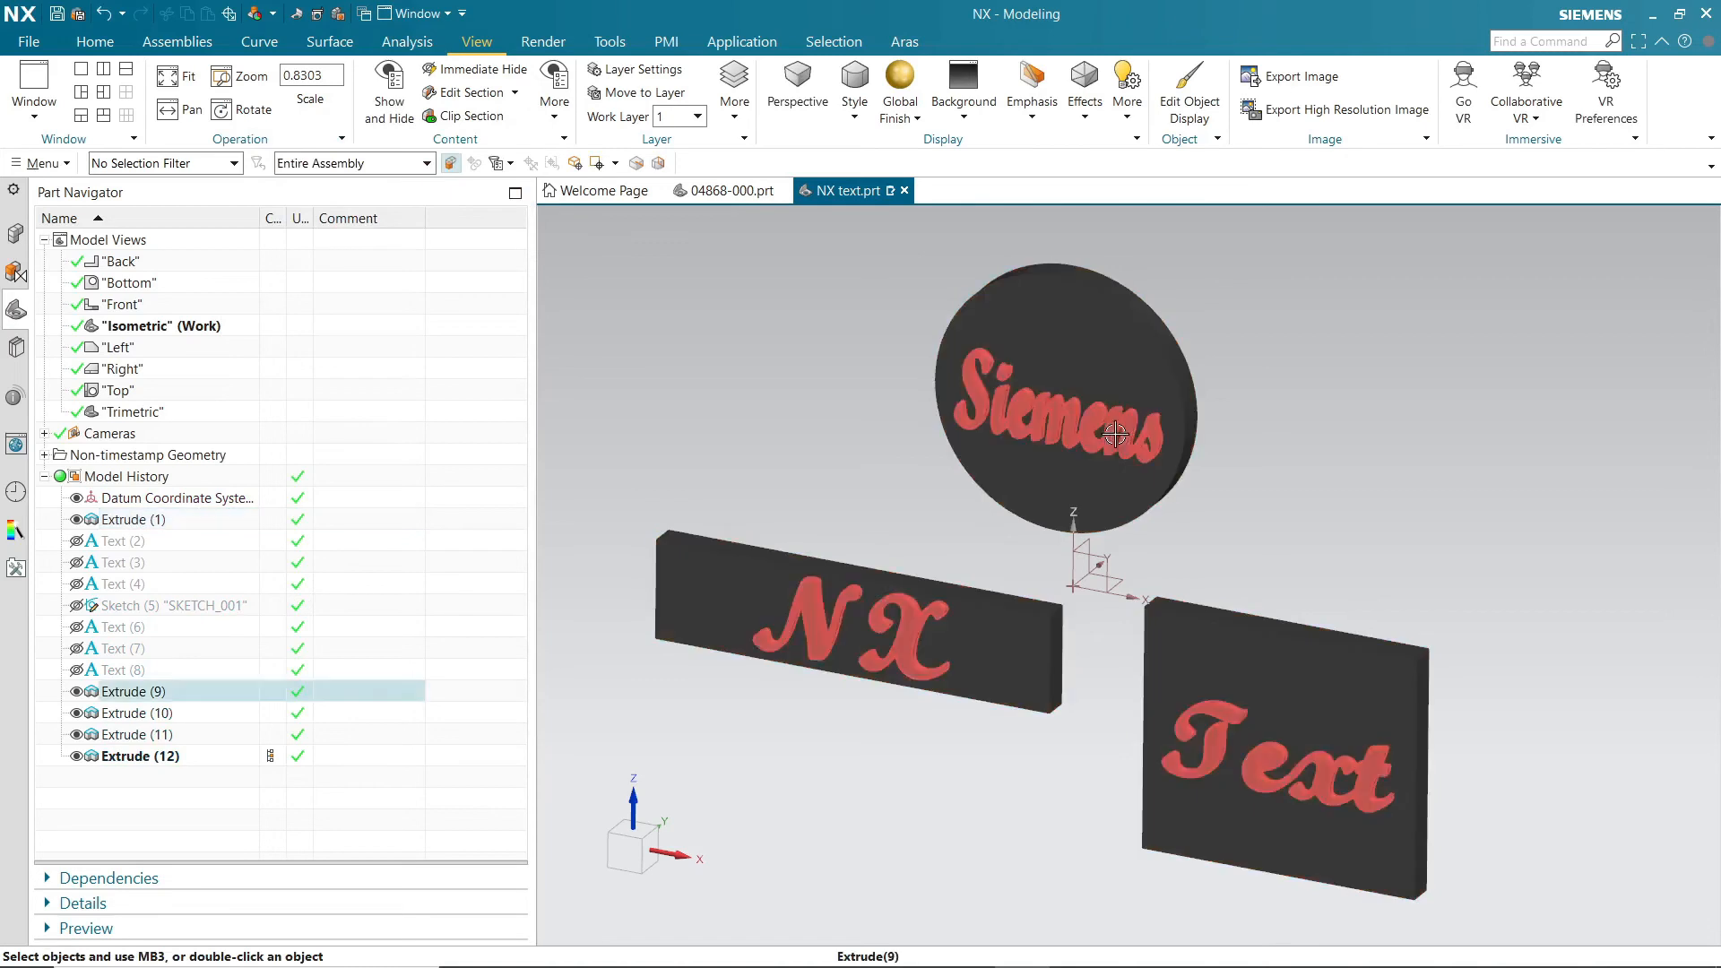
{"action": "right_click", "coordinate": [1065, 426]}
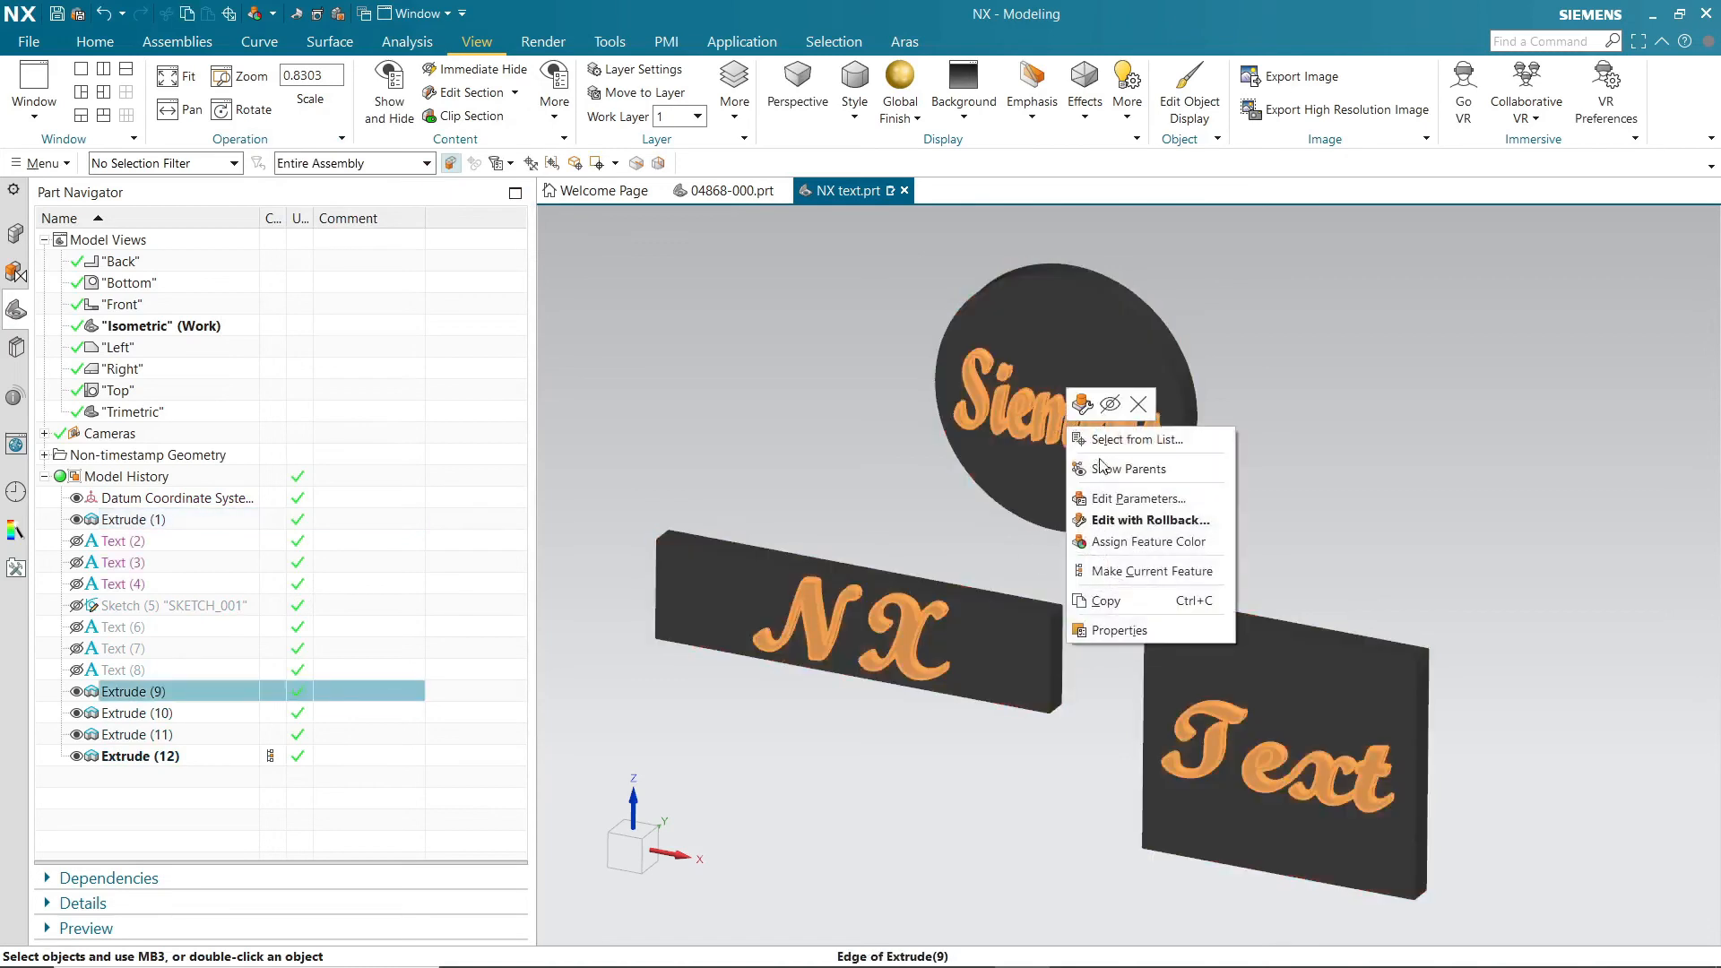
{"action": "left_click", "coordinate": [1116, 542]}
{"action": "left_click", "coordinate": [243, 273]}
{"action": "left_click", "coordinate": [483, 307]}
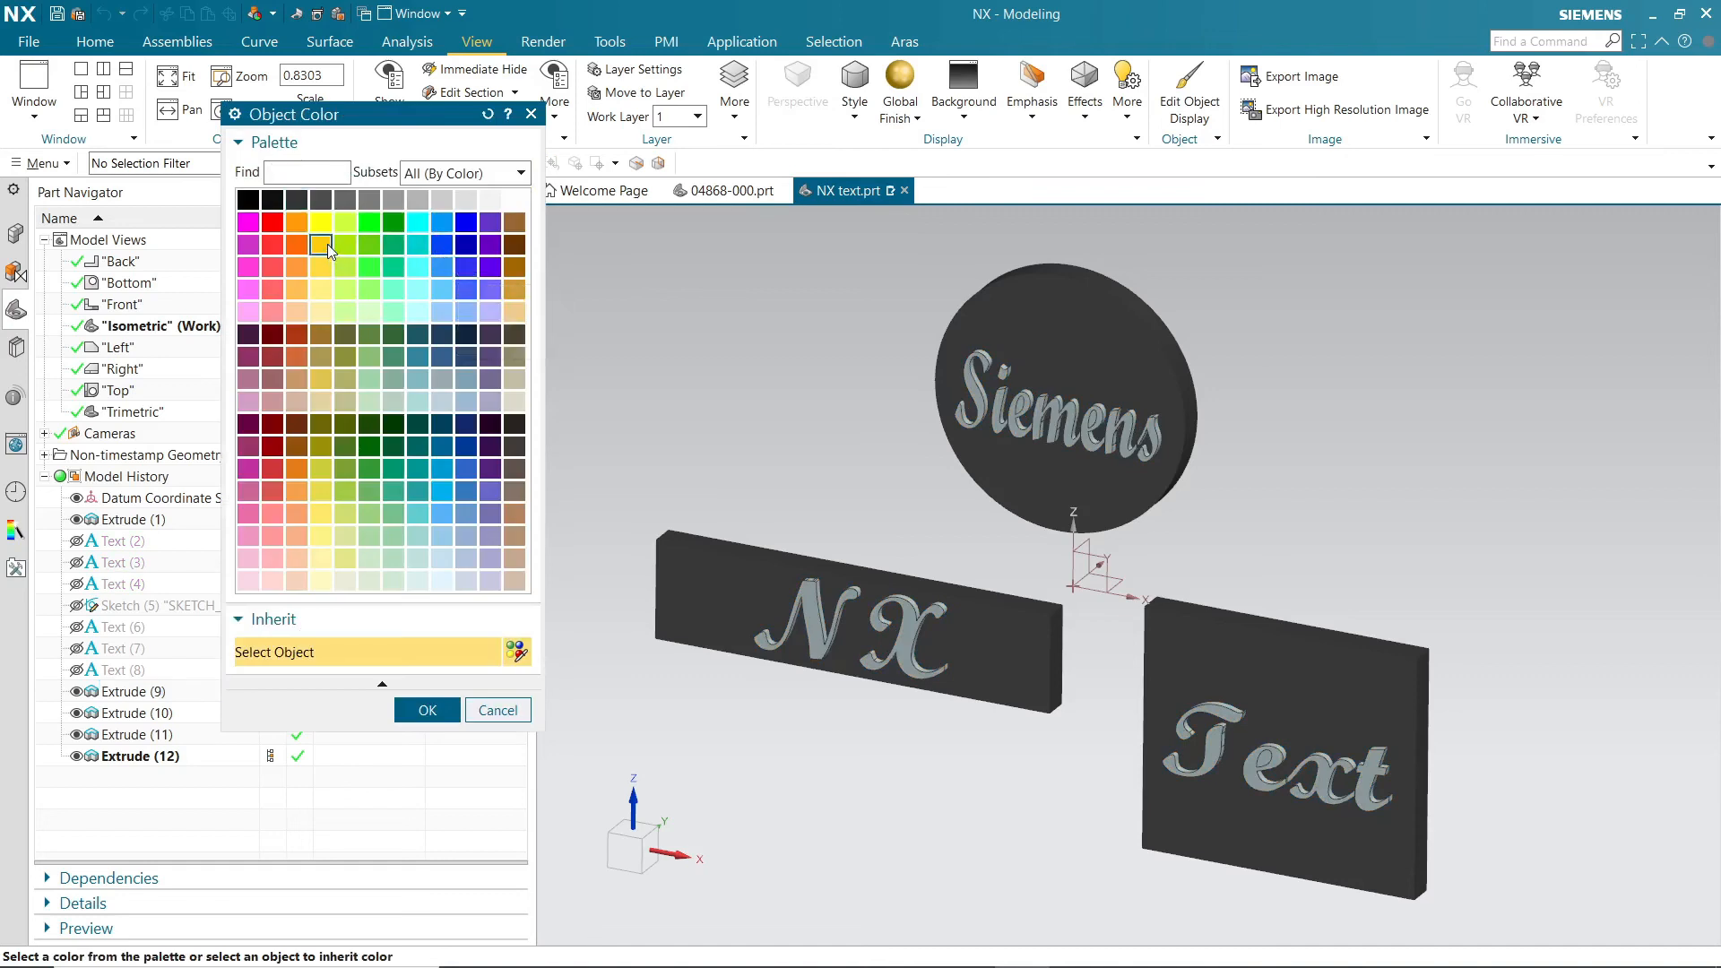
{"action": "left_click", "coordinate": [429, 710]}
{"action": "left_click", "coordinate": [368, 413]}
Step: Assign a blue feature color to the three engraved text extrusions "THE", "CAD" and "DUDE" on the plates' back faces
{"action": "middle_click_drag", "start_coordinate": [1399, 553], "coordinate": [1062, 509]}
{"action": "left_click", "coordinate": [1026, 457]}
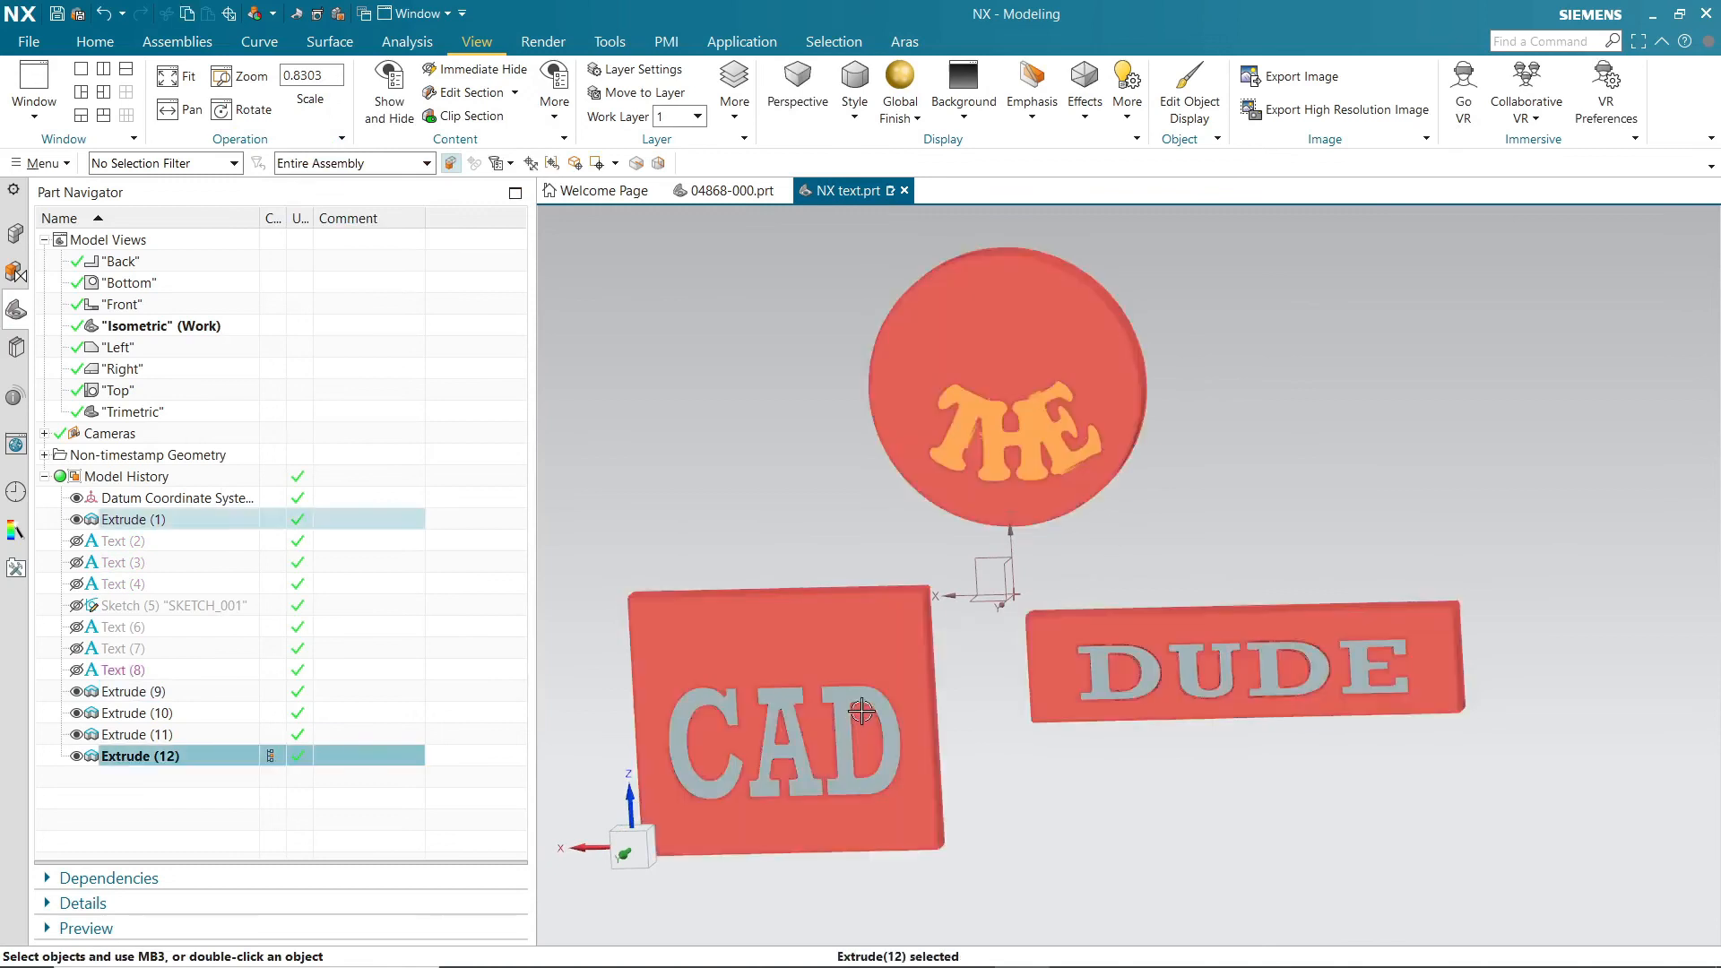
{"action": "left_click", "coordinate": [843, 744]}
{"action": "left_click", "coordinate": [1308, 681]}
{"action": "right_click", "coordinate": [878, 708]}
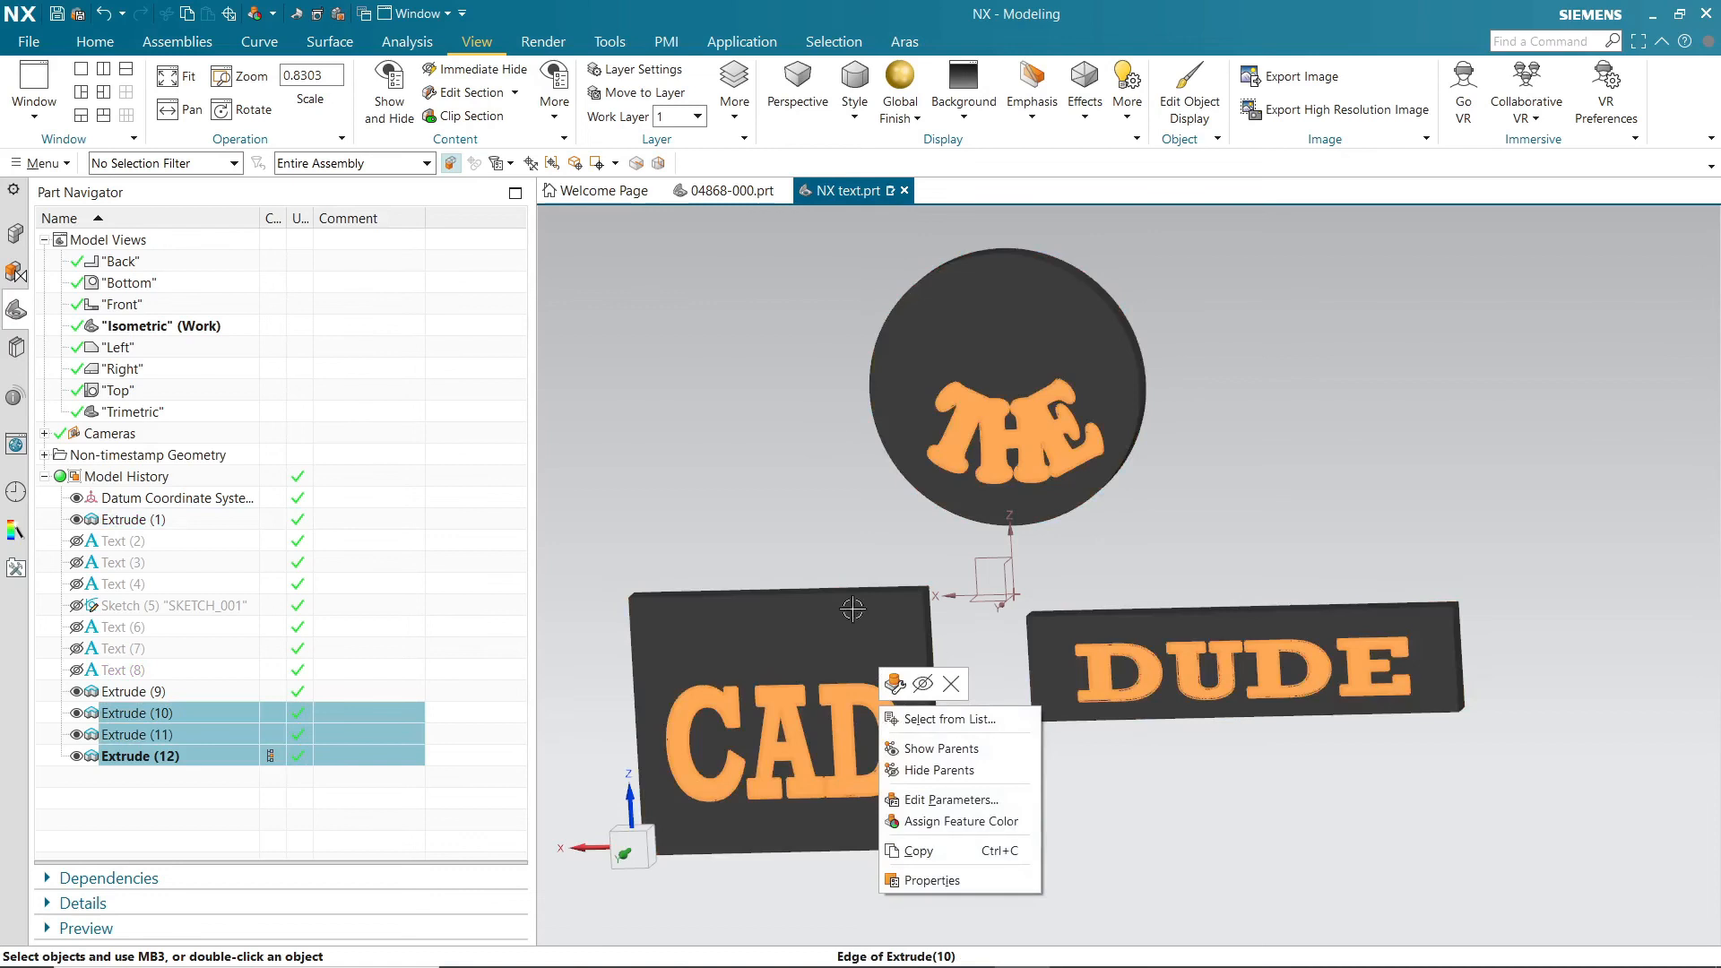
{"action": "left_click", "coordinate": [954, 821]}
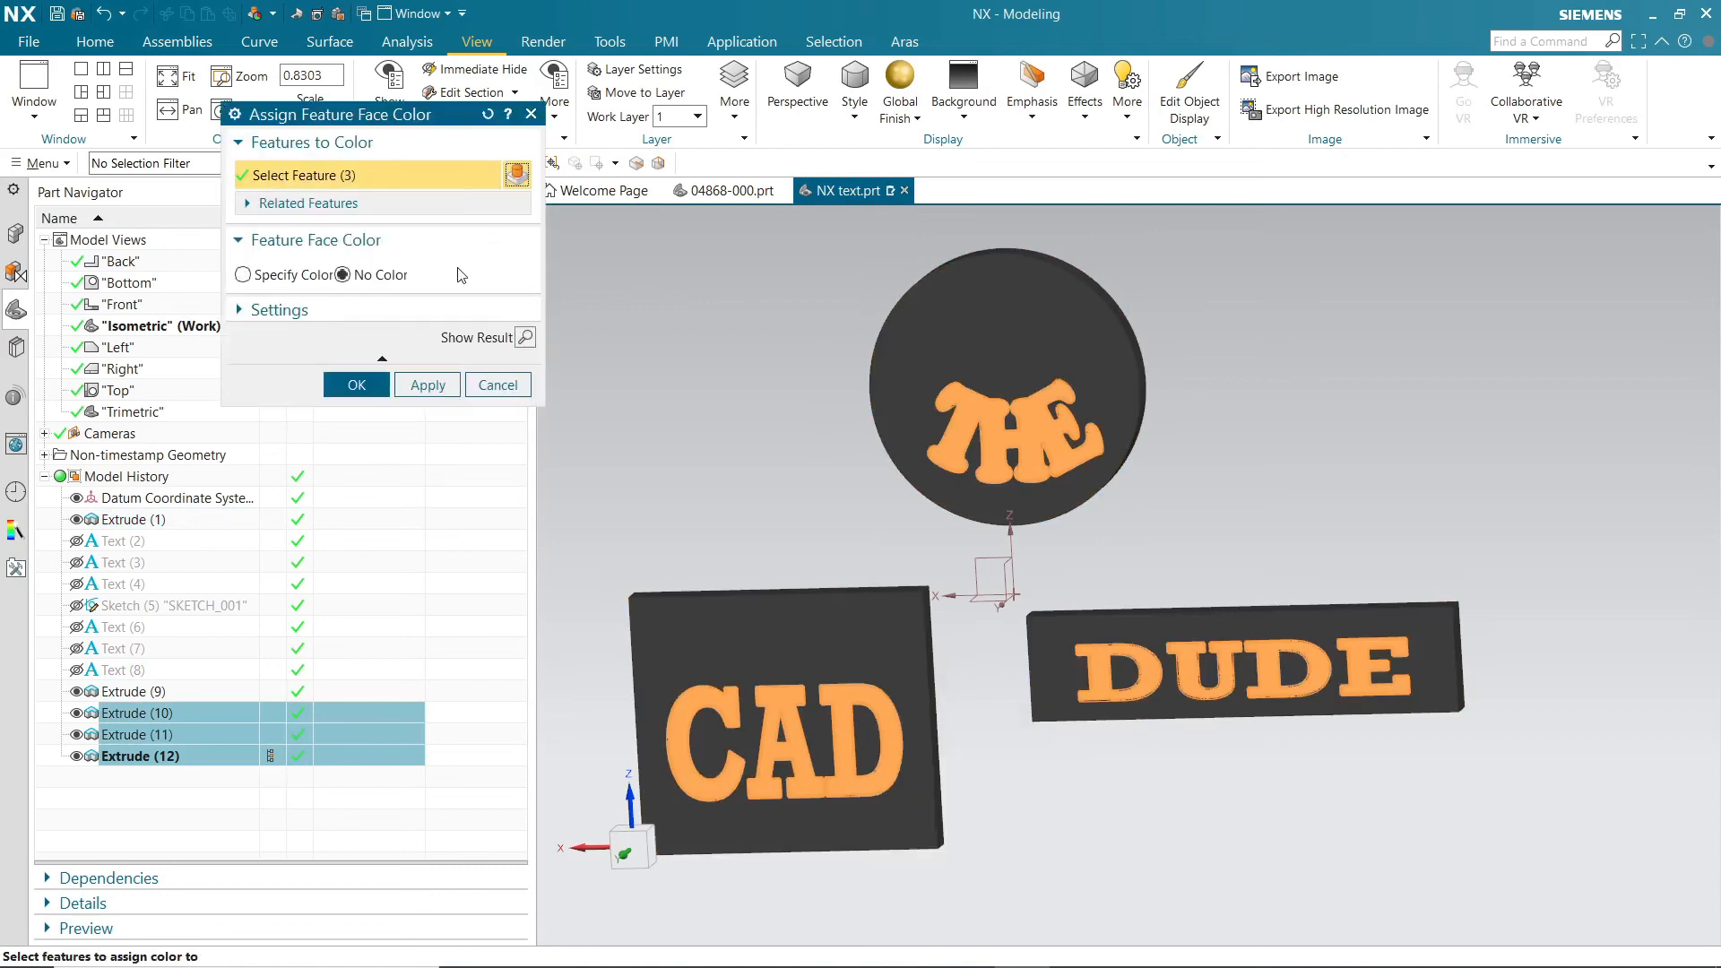
{"action": "left_click", "coordinate": [317, 280]}
{"action": "left_click", "coordinate": [488, 296]}
{"action": "left_click", "coordinate": [443, 250]}
{"action": "left_click", "coordinate": [438, 718]}
{"action": "left_click", "coordinate": [351, 407]}
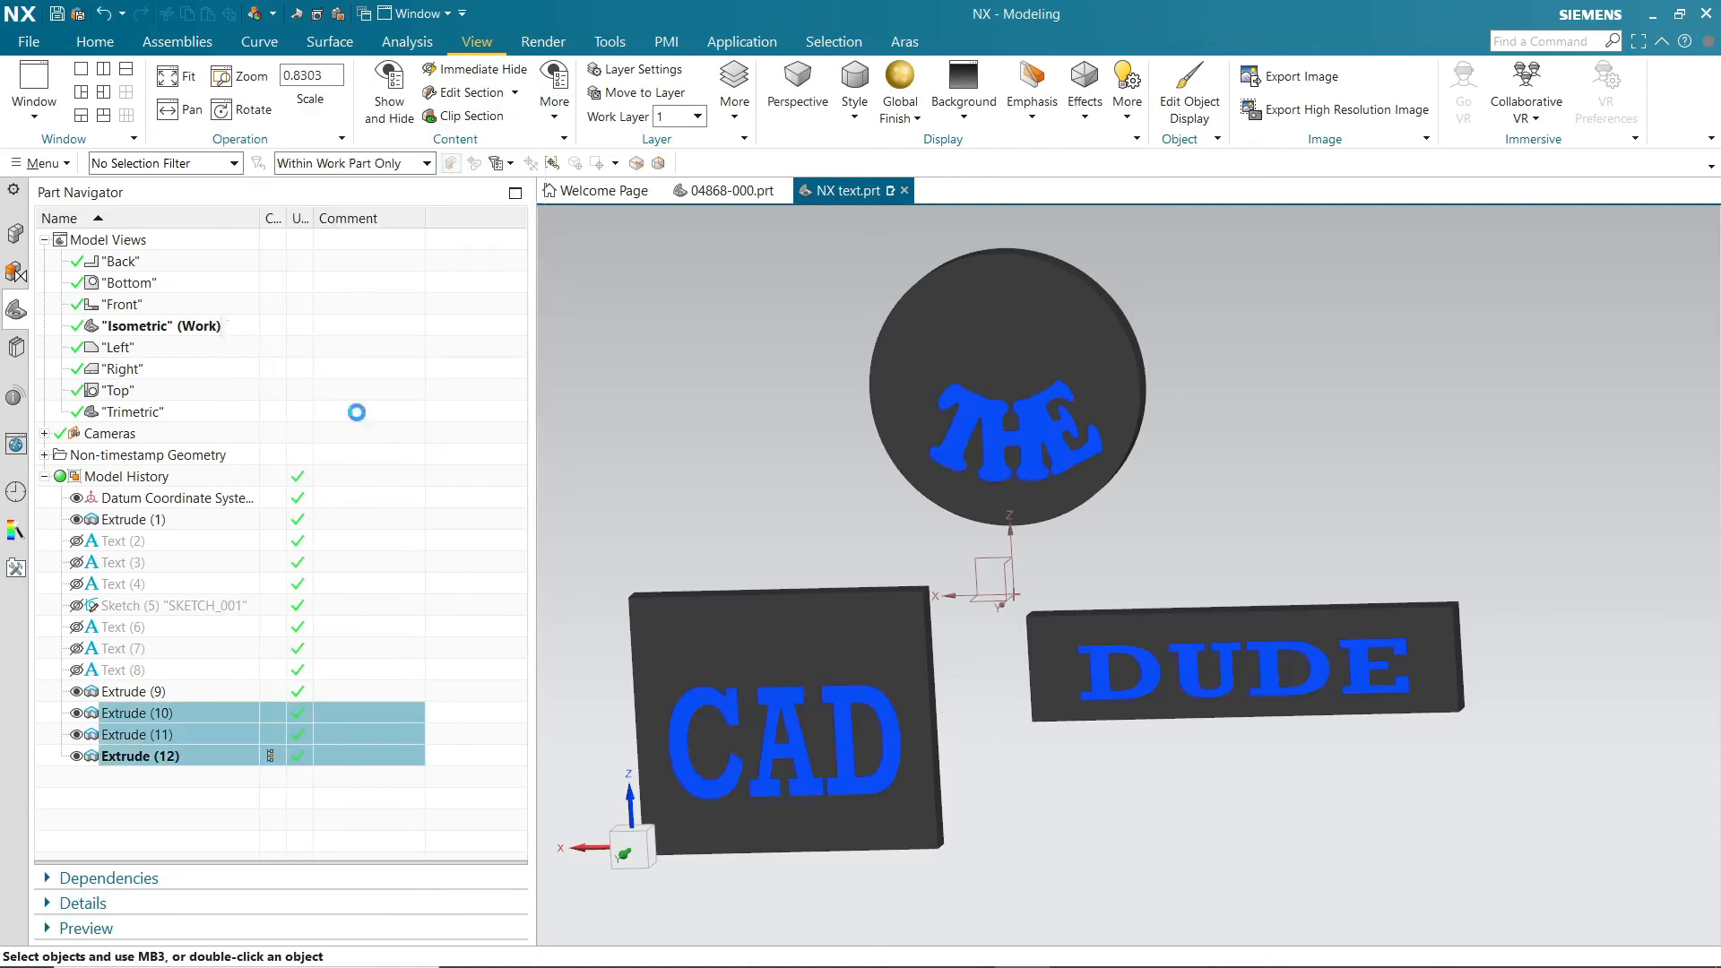
Step: Examine the colored engraved and raised lettering on the back and front faces of all three plates, enlarging the graphics area
{"action": "scroll", "coordinate": [806, 506], "scroll_direction": "down", "scroll_amount": 2}
{"action": "middle_click_drag", "start_coordinate": [908, 554], "coordinate": [1079, 579]}
{"action": "scroll", "coordinate": [887, 537], "scroll_direction": "up", "scroll_amount": 3}
{"action": "scroll", "coordinate": [959, 710], "scroll_direction": "down", "scroll_amount": 4}
{"action": "middle_click_drag", "start_coordinate": [960, 711], "coordinate": [797, 695]}
{"action": "scroll", "coordinate": [821, 764], "scroll_direction": "up", "scroll_amount": 2}
{"action": "scroll", "coordinate": [821, 764], "scroll_direction": "up", "scroll_amount": 1}
{"action": "middle_click_drag", "start_coordinate": [991, 753], "coordinate": [622, 605]}
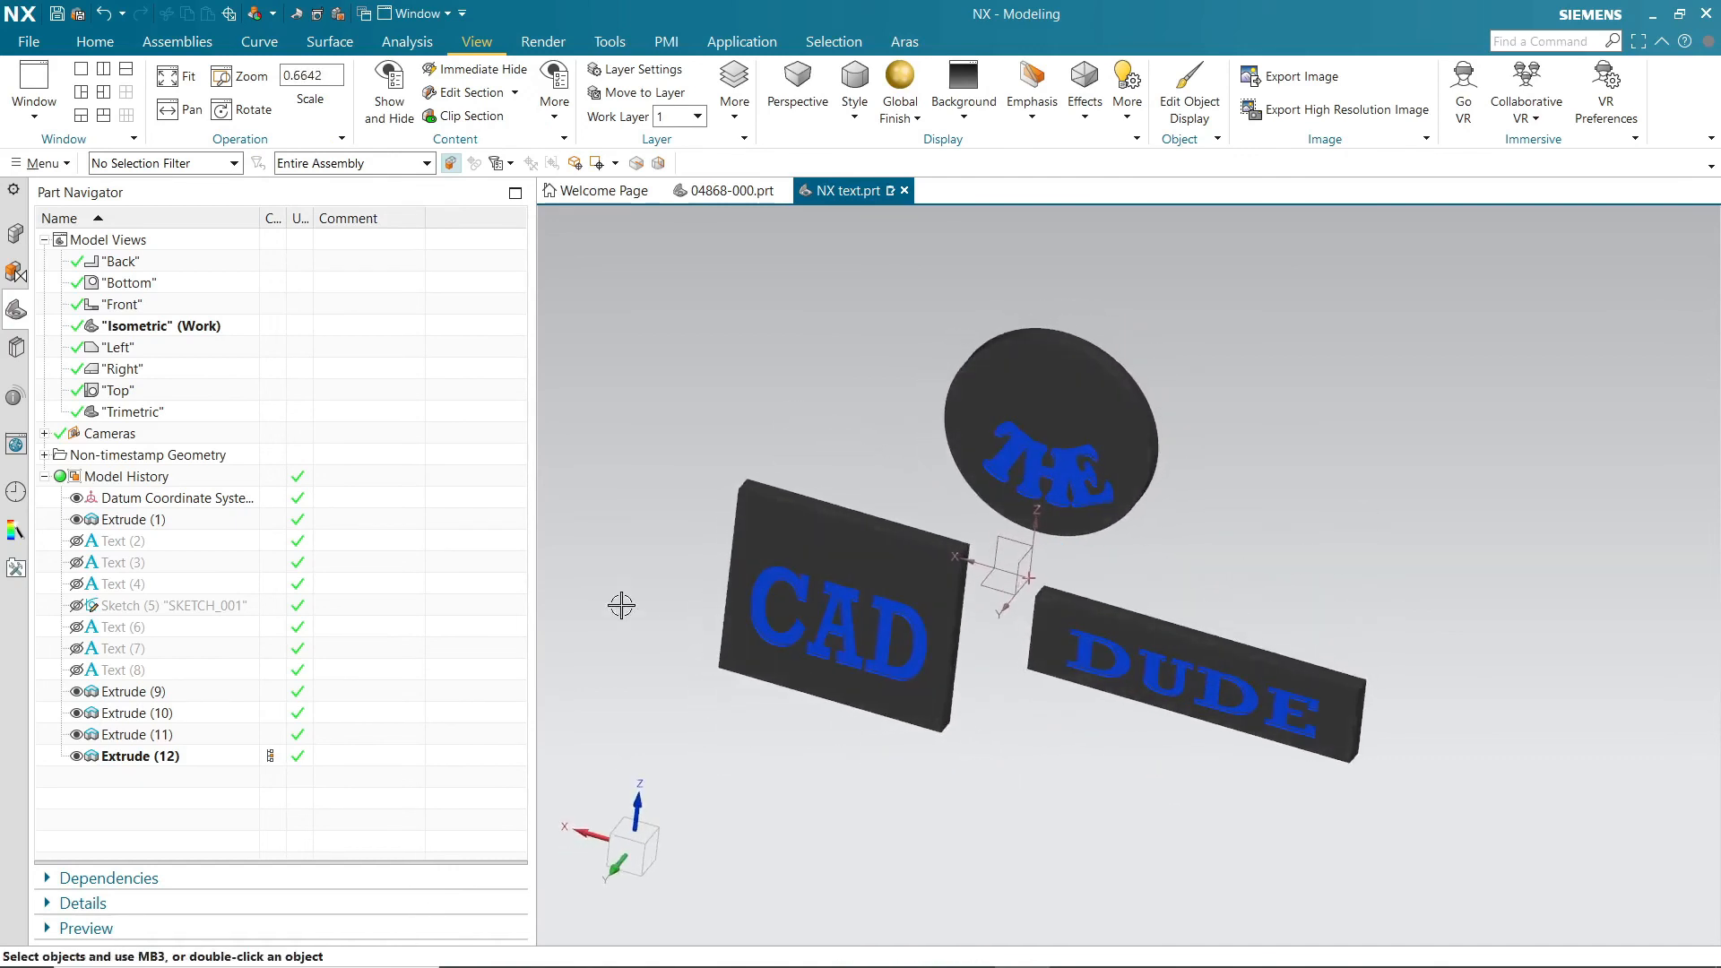
{"action": "left_click_drag", "start_coordinate": [533, 566], "coordinate": [306, 573]}
{"action": "scroll", "coordinate": [924, 621], "scroll_direction": "up", "scroll_amount": 1}
{"action": "middle_click_drag", "start_coordinate": [924, 621], "coordinate": [1088, 533]}
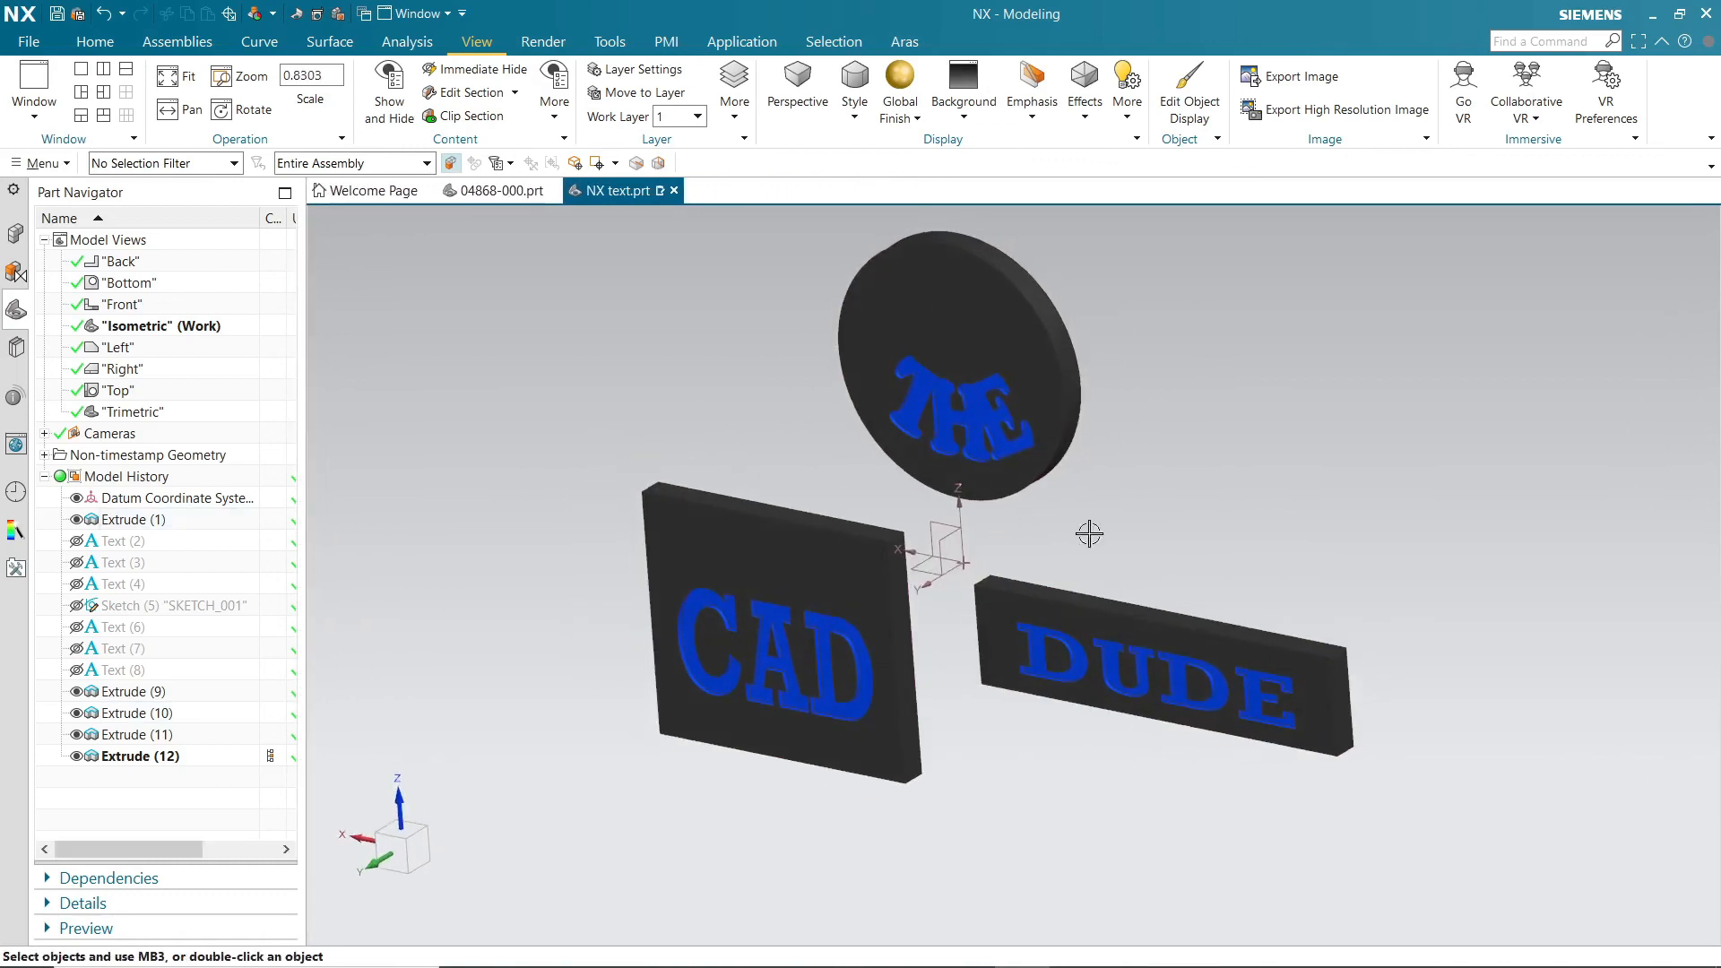
{"action": "mouse_move", "coordinate": [1136, 427]}
{"action": "middle_mouse_down"}
{"action": "mouse_move", "coordinate": [1145, 498]}
{"action": "mouse_move", "coordinate": [788, 722]}
{"action": "mouse_move", "coordinate": [1040, 734]}
{"action": "mouse_move", "coordinate": [1066, 698]}
{"action": "mouse_move", "coordinate": [1029, 834]}
{"action": "mouse_move", "coordinate": [1024, 740]}
{"action": "middle_mouse_up"}
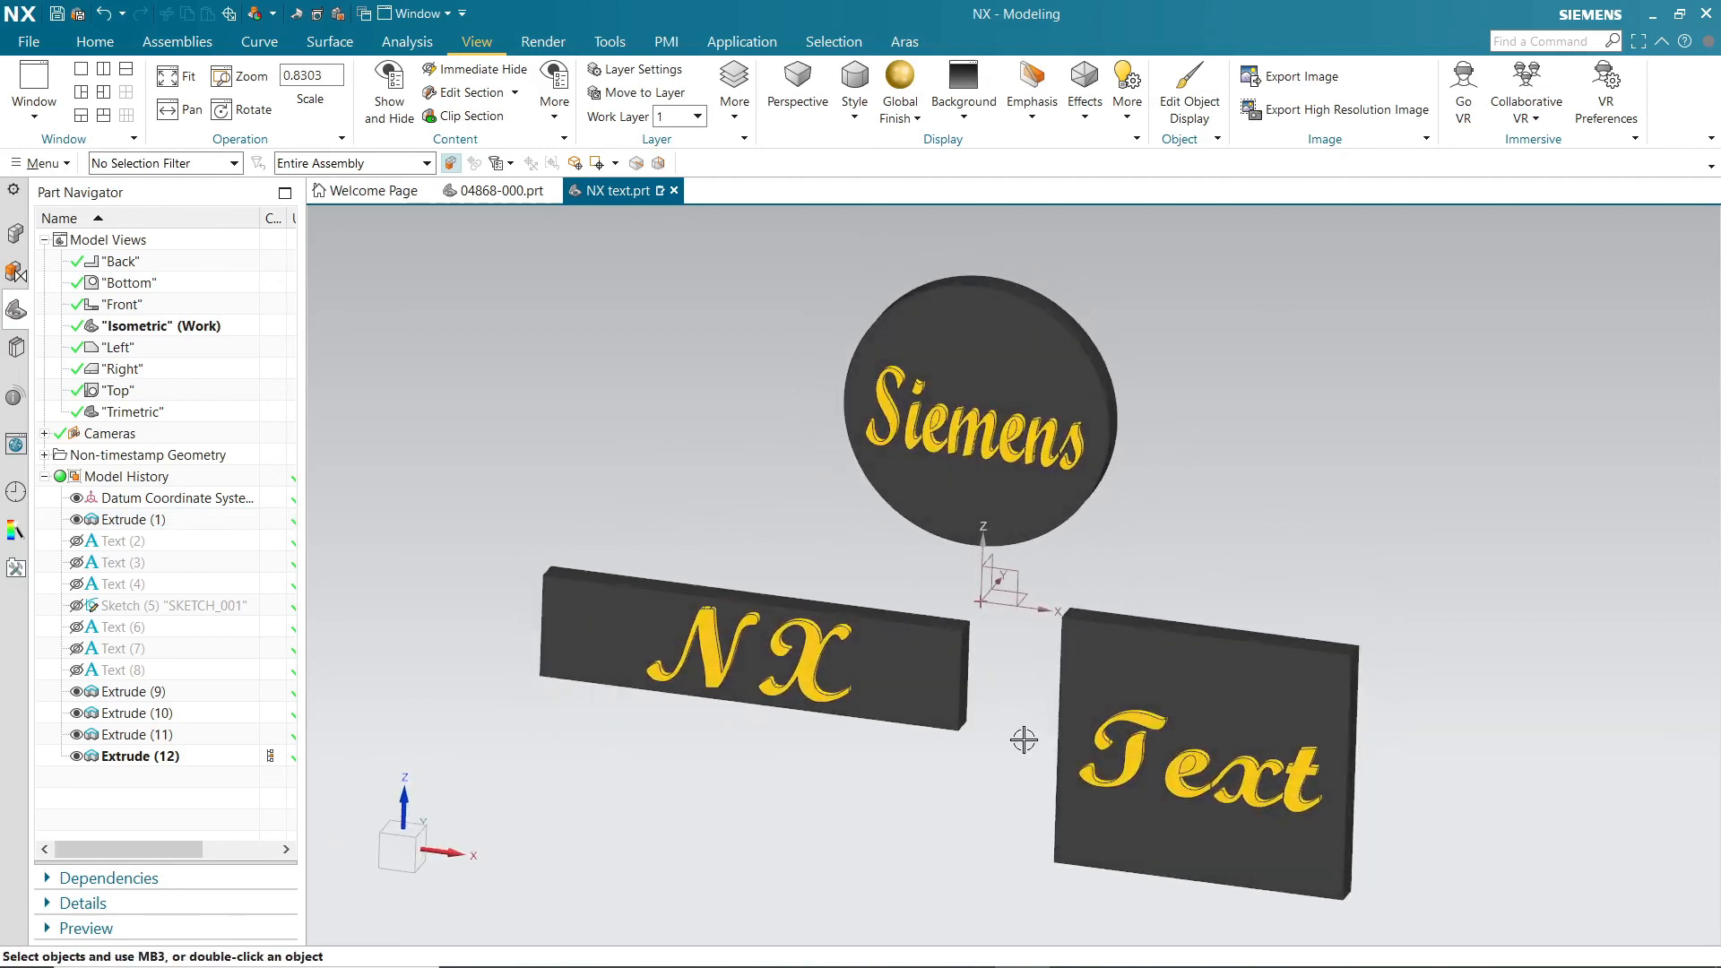